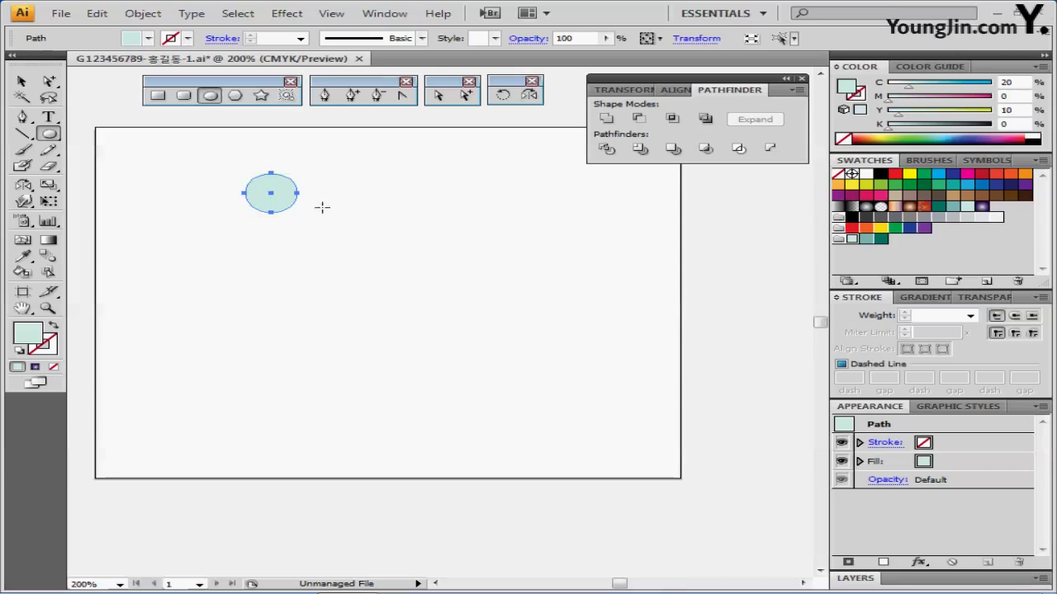
Create a 5 × 5 mm circle with the Ellipse tool and fill it with the yellow swatch
click(479, 259)
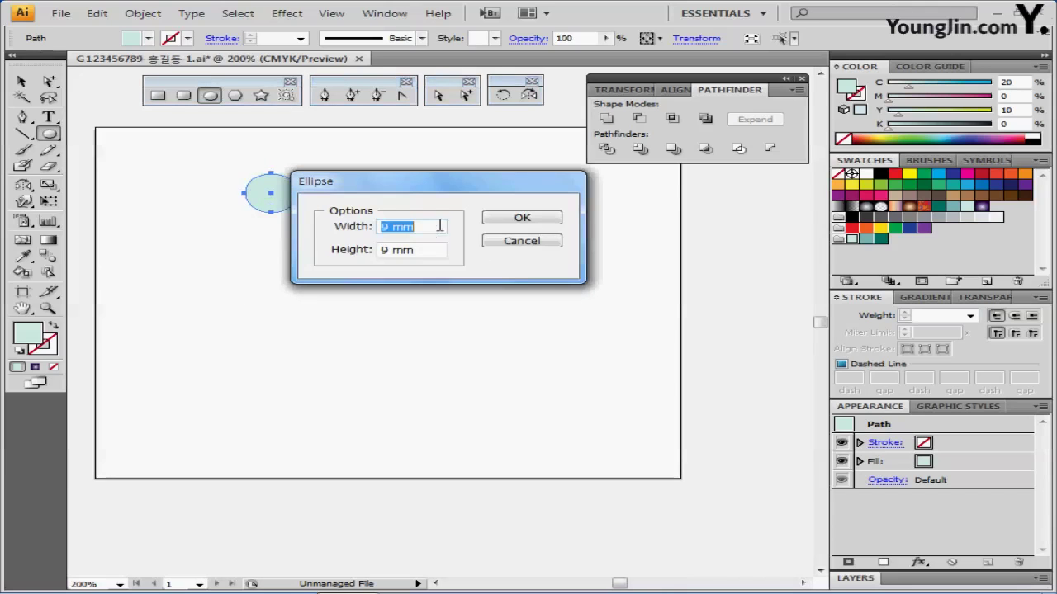
text(5)
click(350, 250)
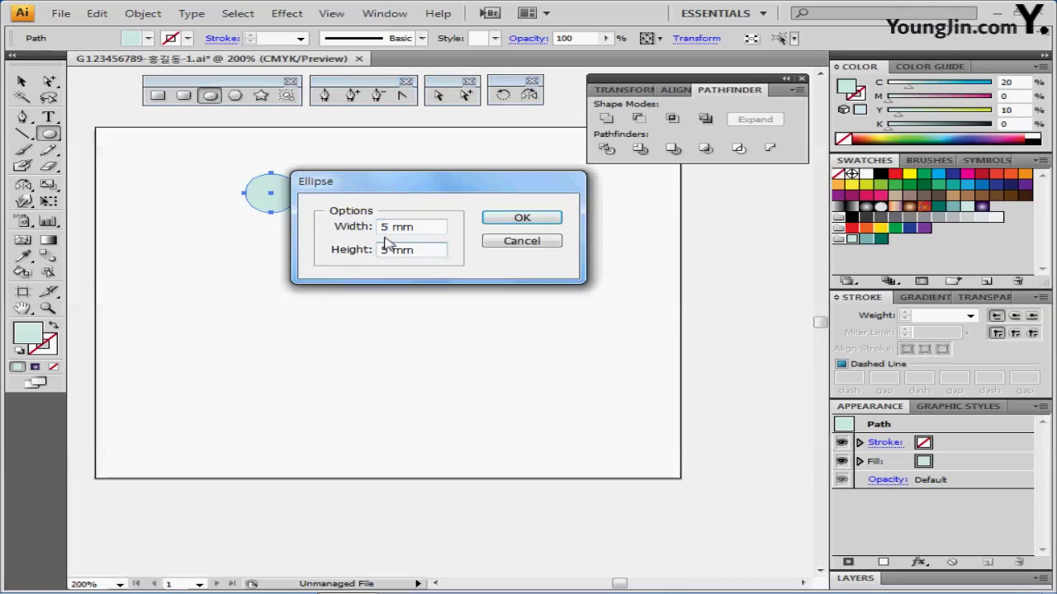
click(509, 223)
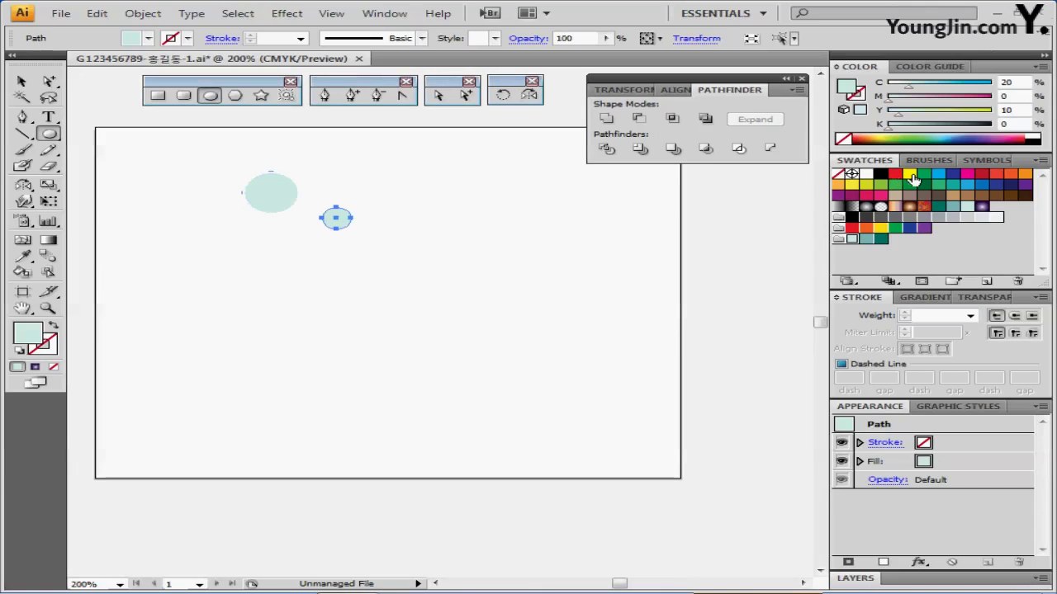
click(909, 174)
Move the light teal circle onto the figure's head guide and the yellow circle onto the hair bun guide
click(353, 238)
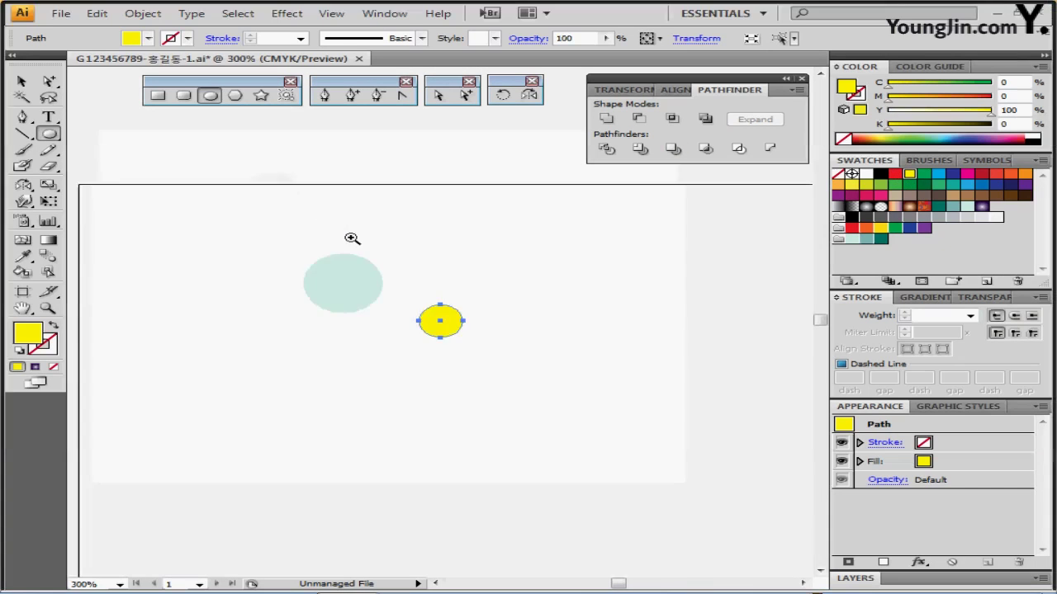
click(353, 239)
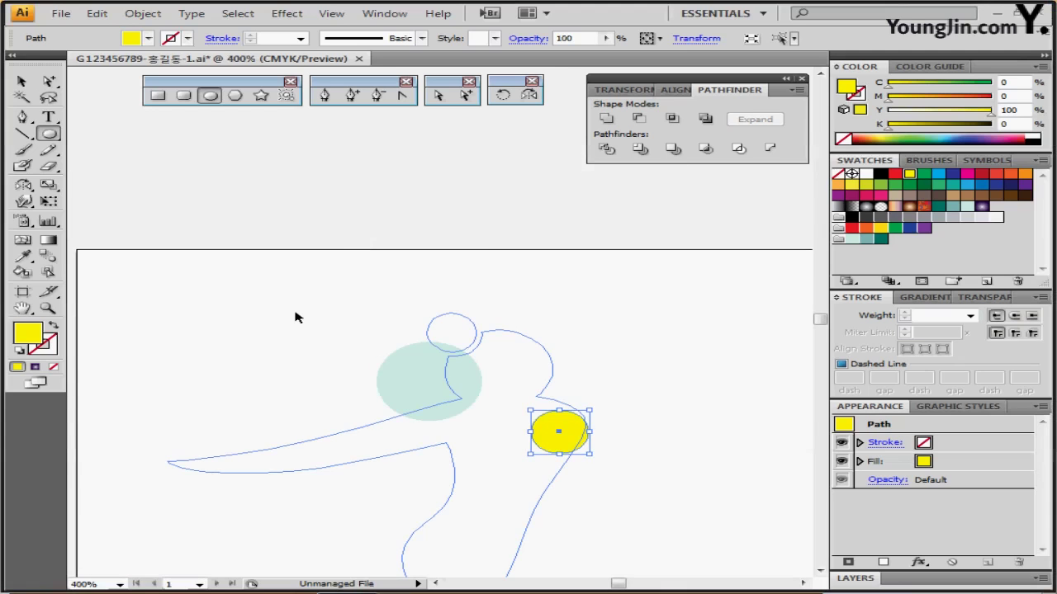
drag(295, 313, 609, 487)
drag(425, 393, 499, 388)
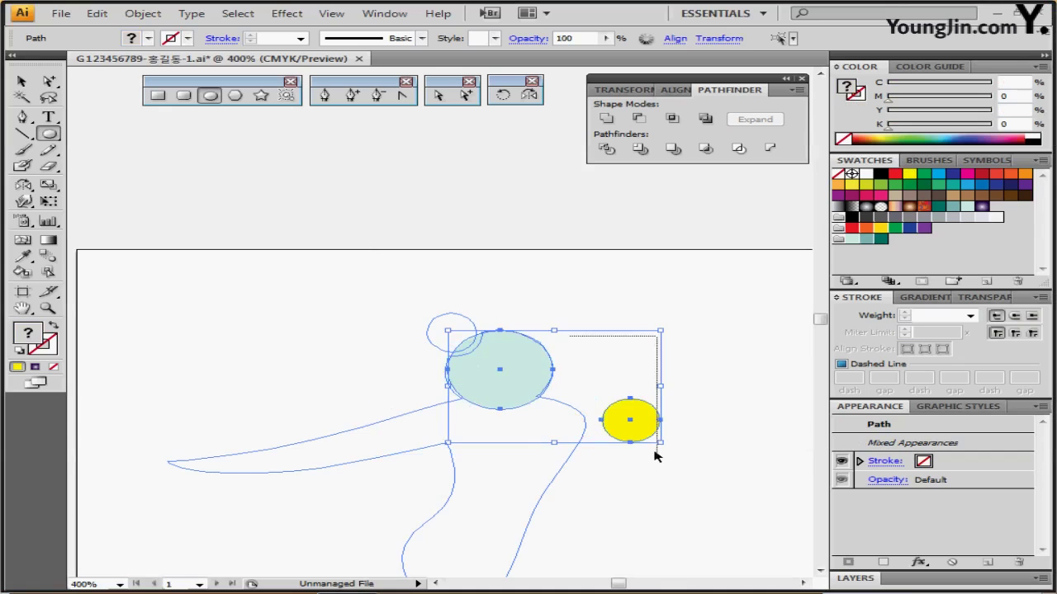
click(656, 453)
drag(620, 419, 447, 337)
Fine-tune the positions of the head circle and the yellow bun circle so they match the guide outlines
ctrl+click(479, 377)
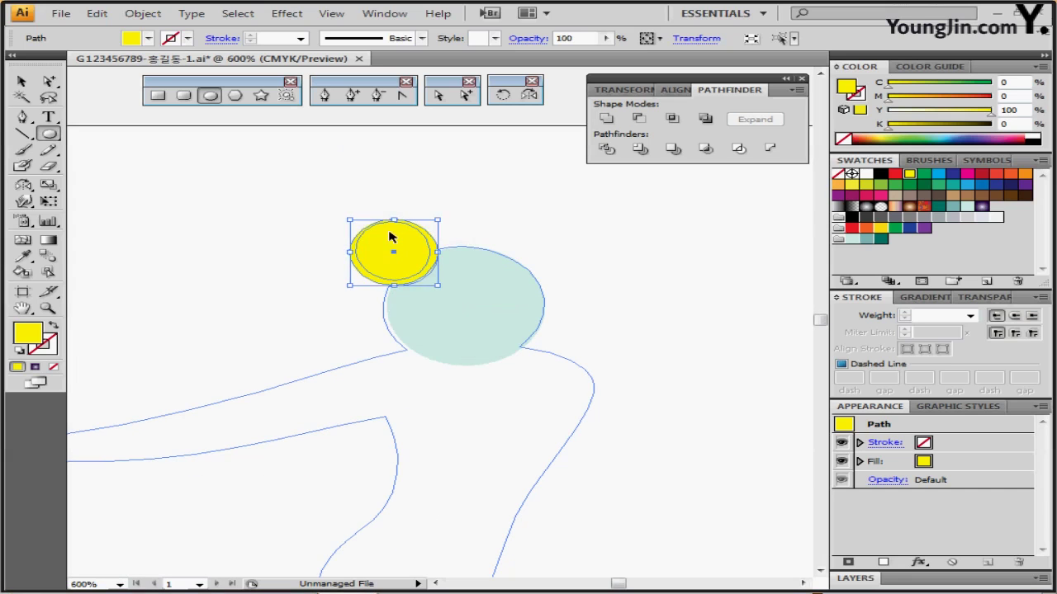
shift+click(476, 313)
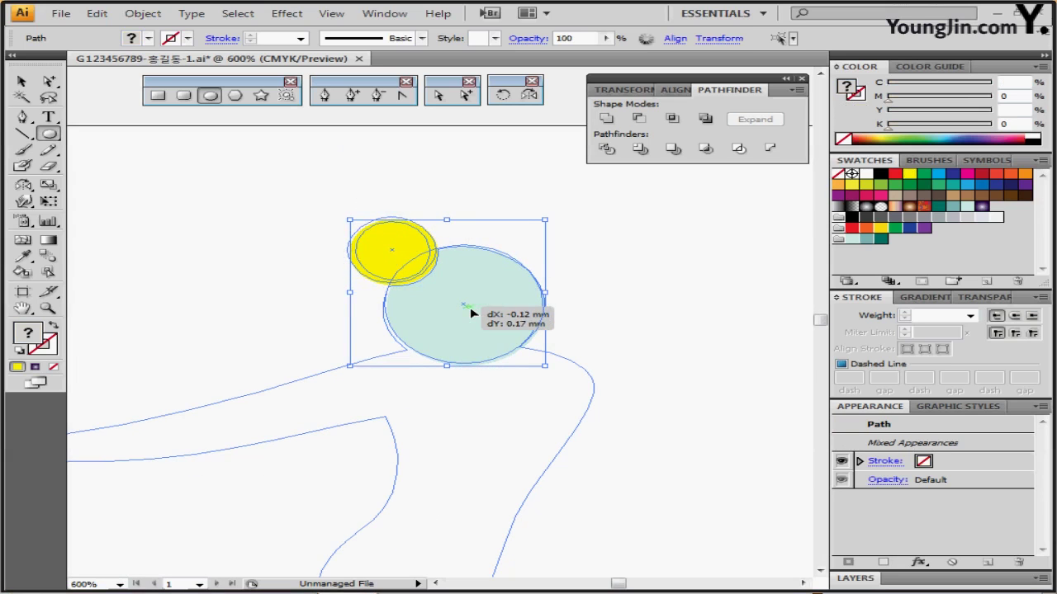
click(568, 270)
click(393, 257)
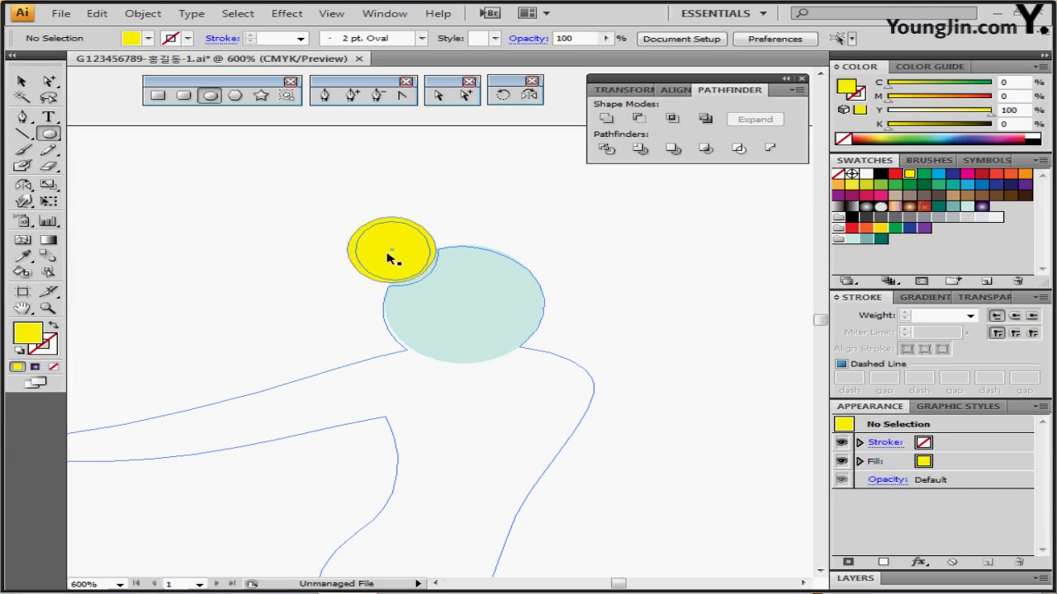
drag(415, 257, 418, 261)
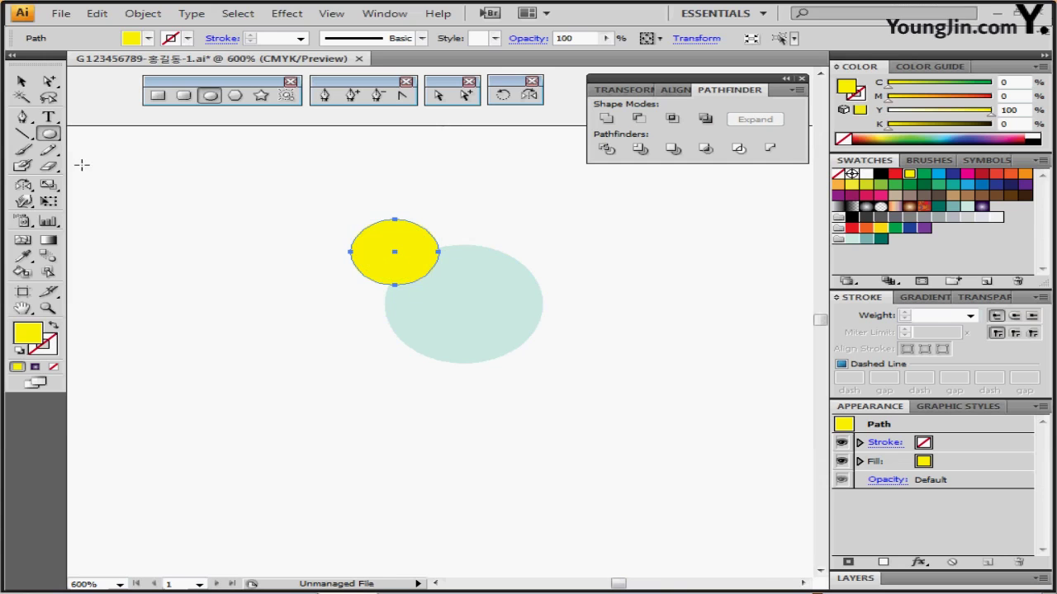
Create a uniformly scaled 80% copy of the yellow circle about its centre and fill it light teal (C20 M0 Y10 K0)
click(48, 185)
alt+click(395, 252)
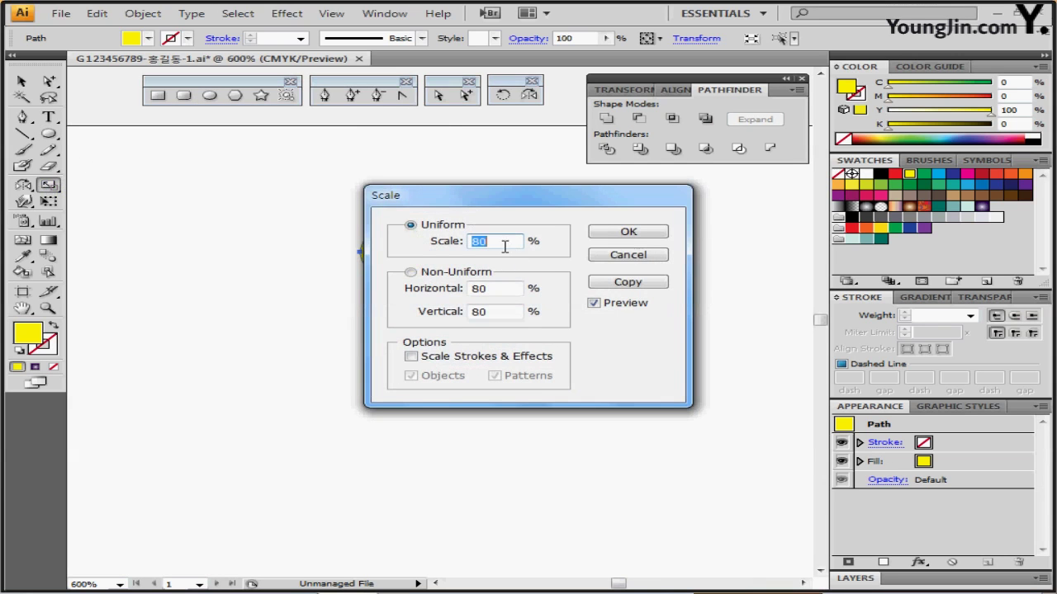
click(609, 283)
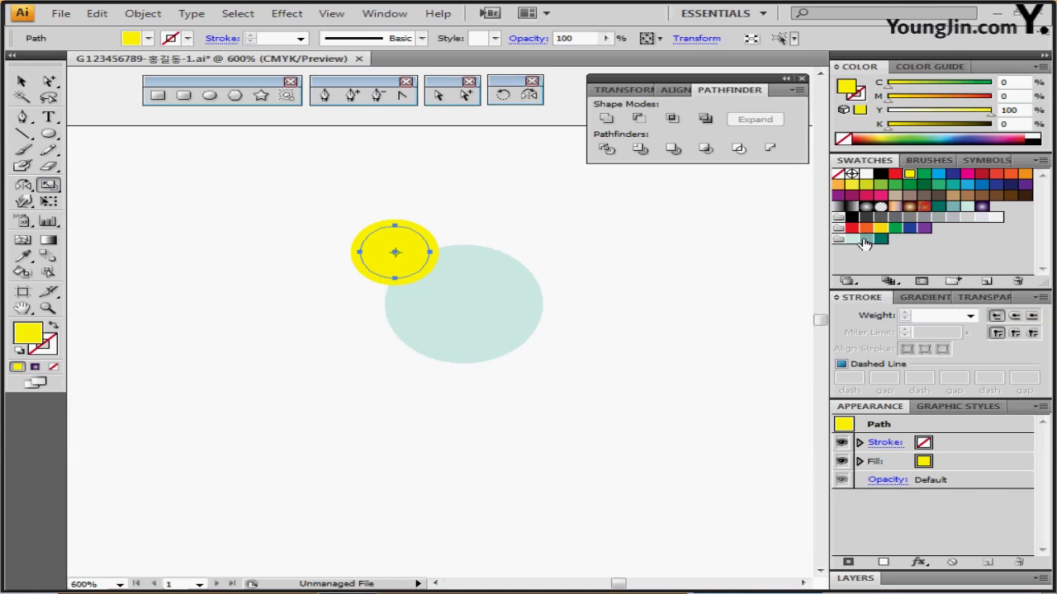
click(853, 239)
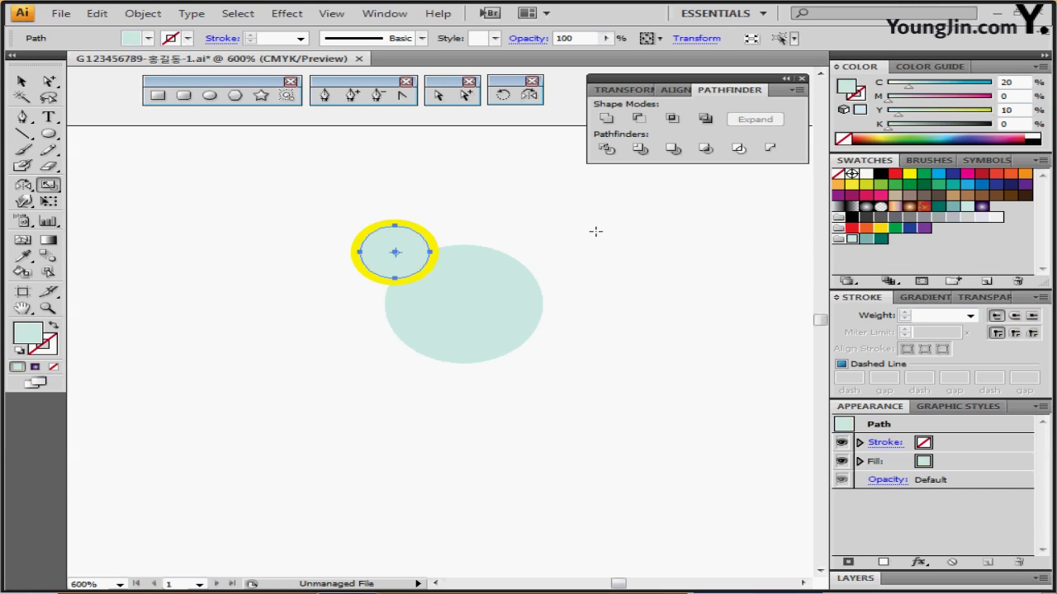
Subtract the yellow circle from the large teal head circle with the Minus Front shape mode
drag(348, 325, 402, 285)
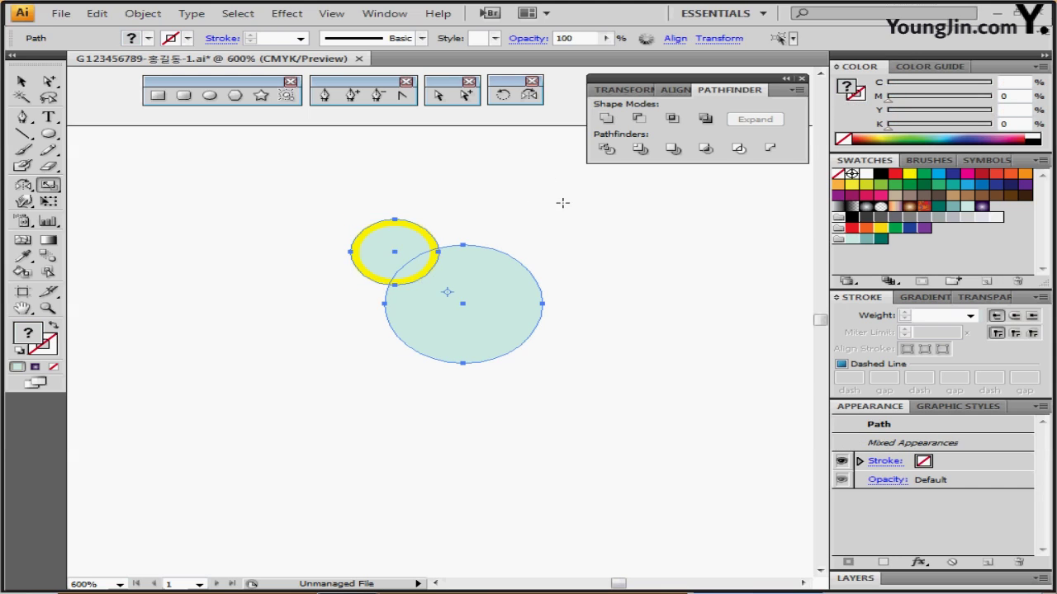
click(641, 120)
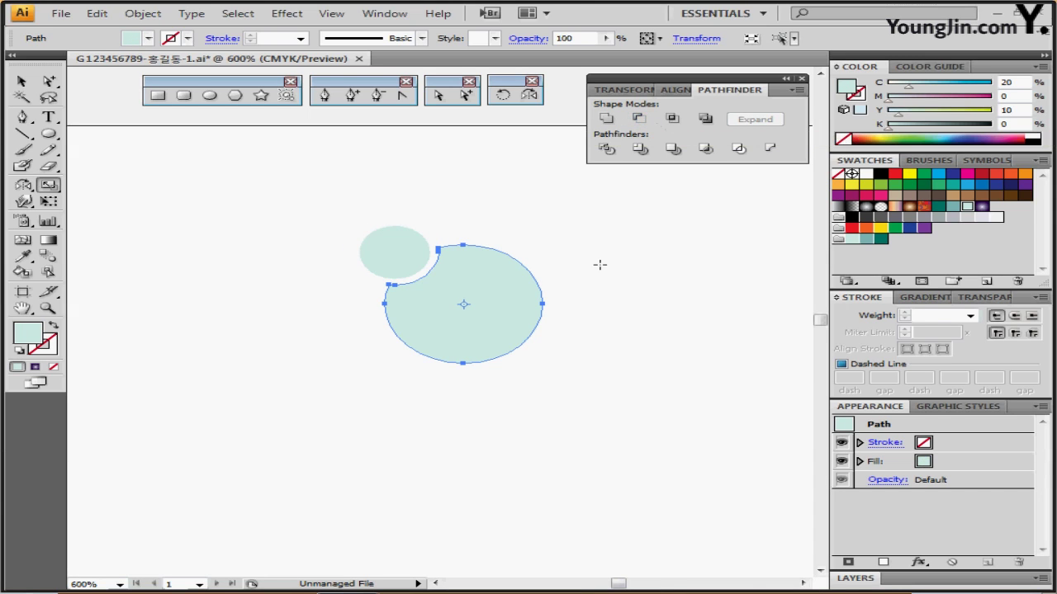
Show the guides and trace the upper edge of the outstretched arm with the Pen tool, from the hand tip to the shoulder
drag(517, 333, 477, 267)
ctrl+alt+click(490, 316)
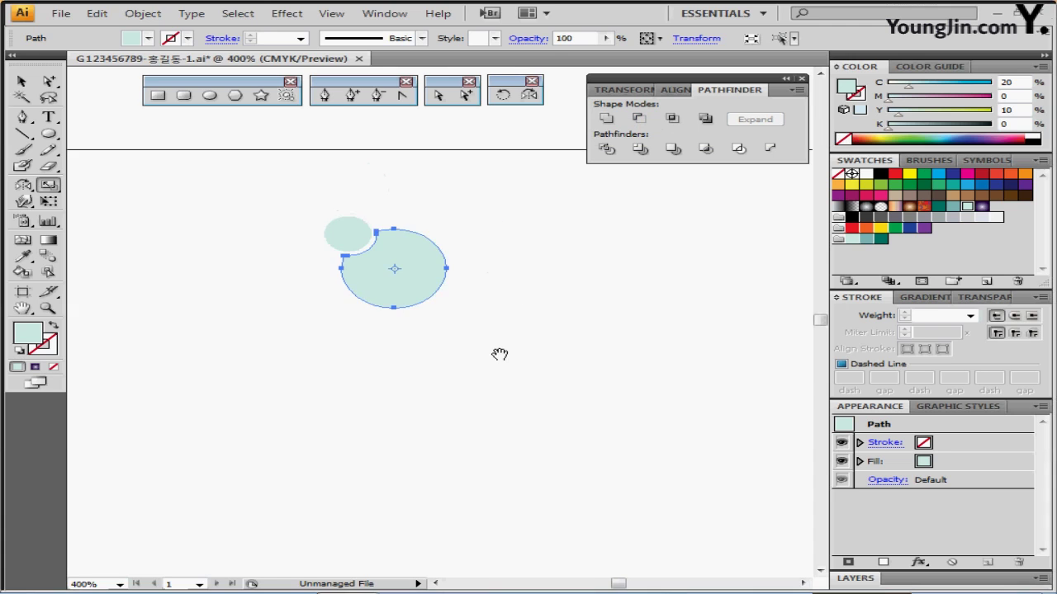
drag(484, 349, 443, 299)
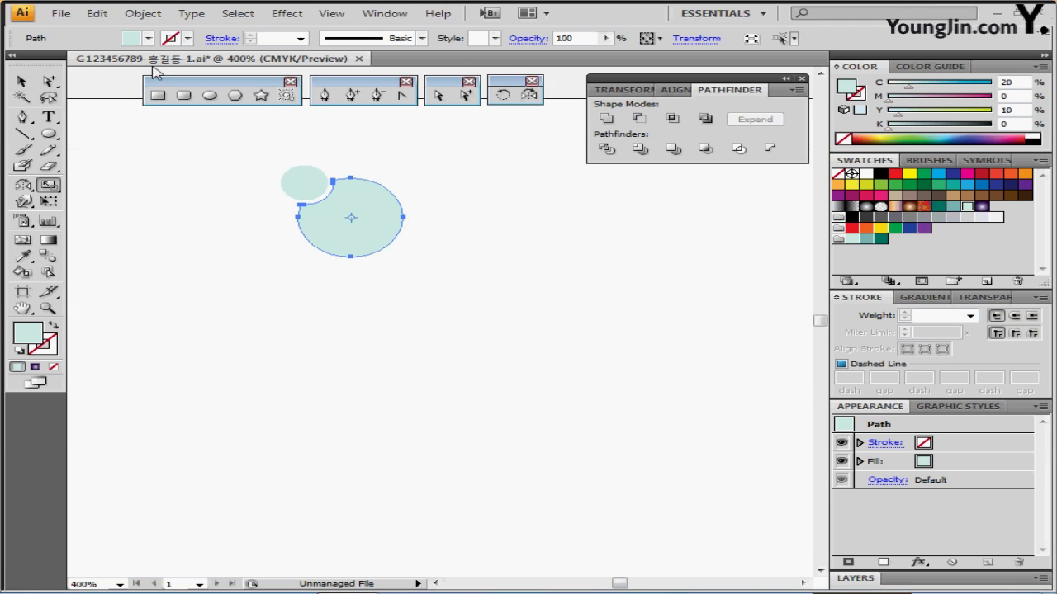
click(324, 95)
ctrl+click(435, 240)
key(ctrl+;)
drag(434, 239, 514, 198)
ctrl+alt+click(496, 215)
drag(484, 295, 540, 227)
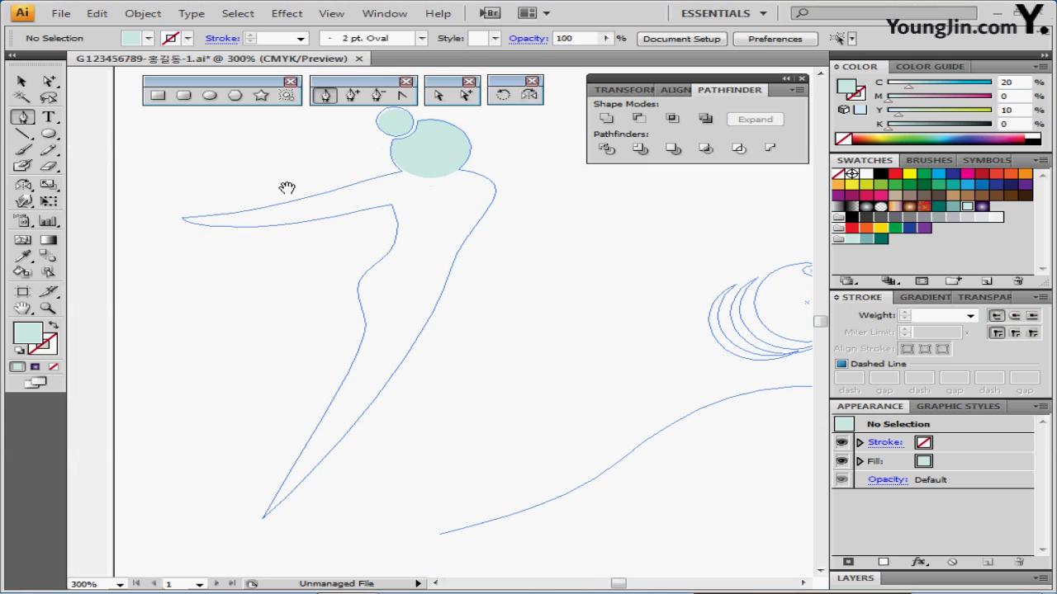
drag(228, 212, 224, 202)
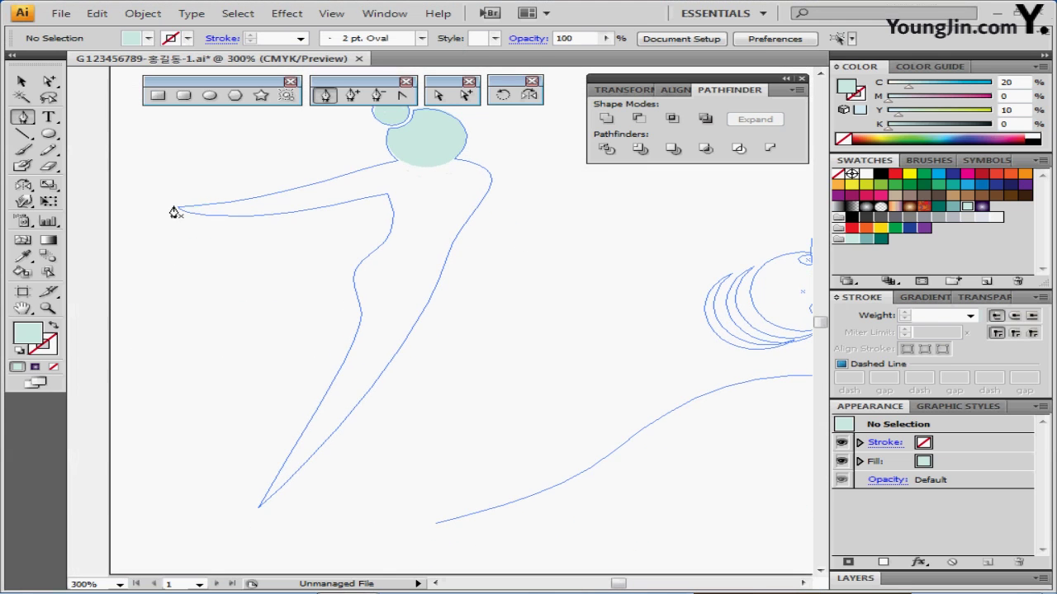
click(178, 212)
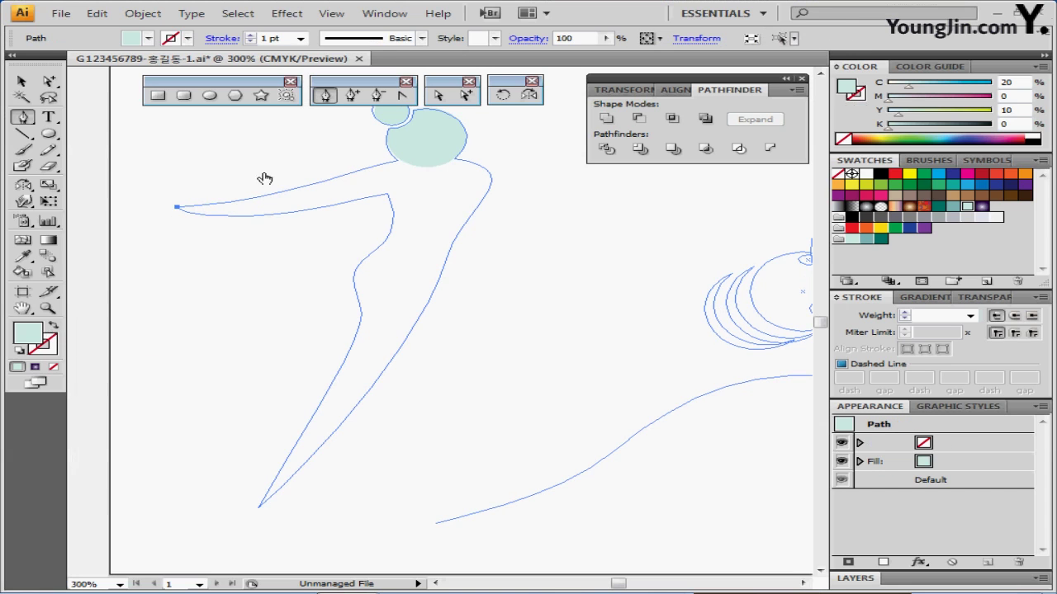
drag(317, 182, 379, 165)
drag(459, 160, 499, 169)
Continue the path down the figure's back to the pointed foot and turn the foot anchor into a corner
drag(456, 234, 405, 298)
click(453, 242)
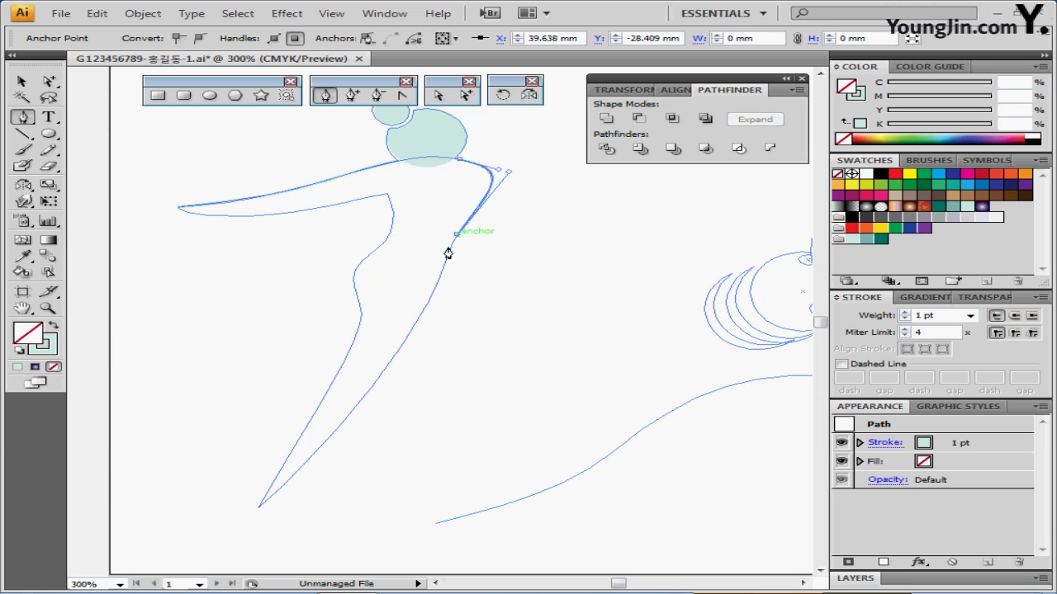
drag(406, 338, 379, 378)
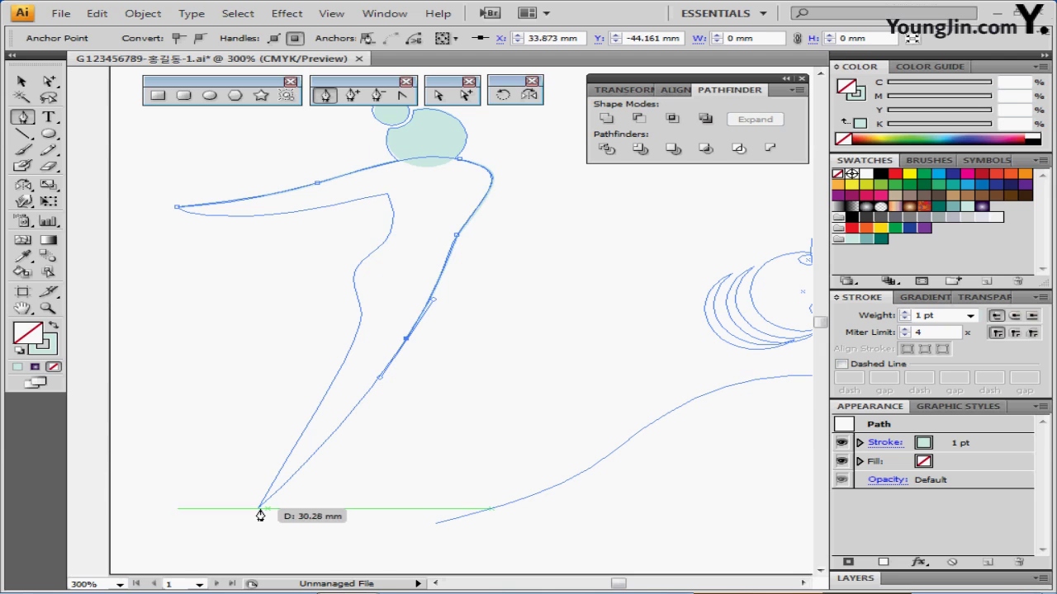
drag(258, 507, 211, 550)
drag(265, 510, 265, 481)
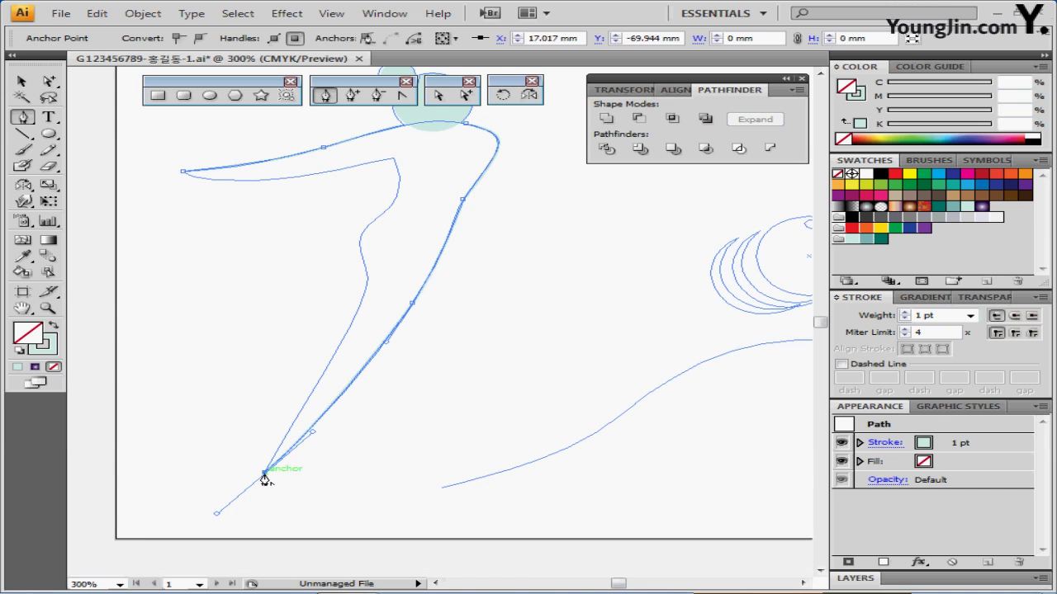
click(265, 477)
Trace the front of the leg and torso up to the armpit and turn the armpit anchor into a corner
drag(357, 318, 365, 278)
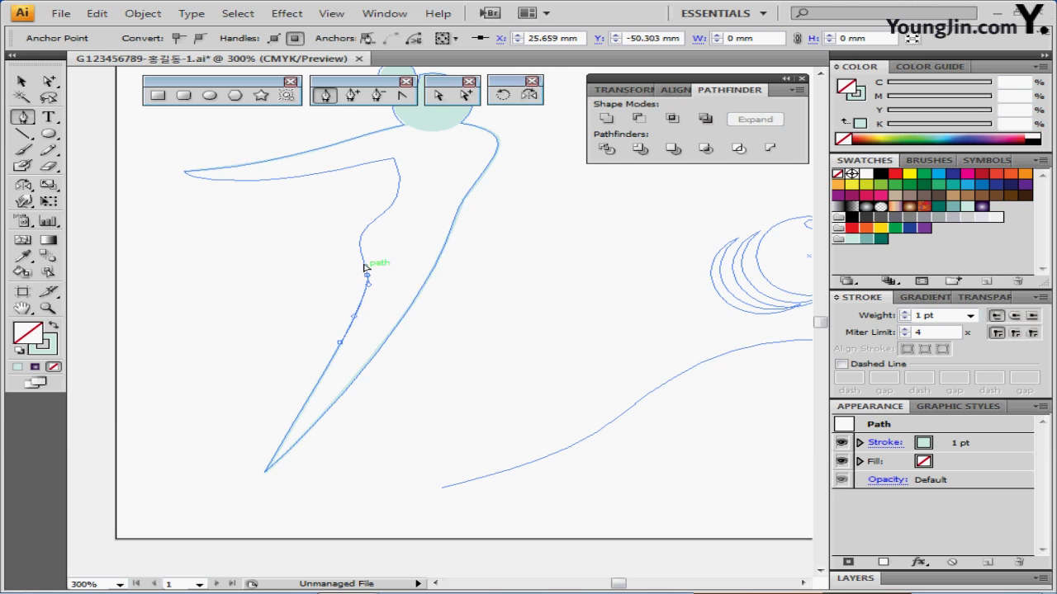
drag(368, 234, 377, 129)
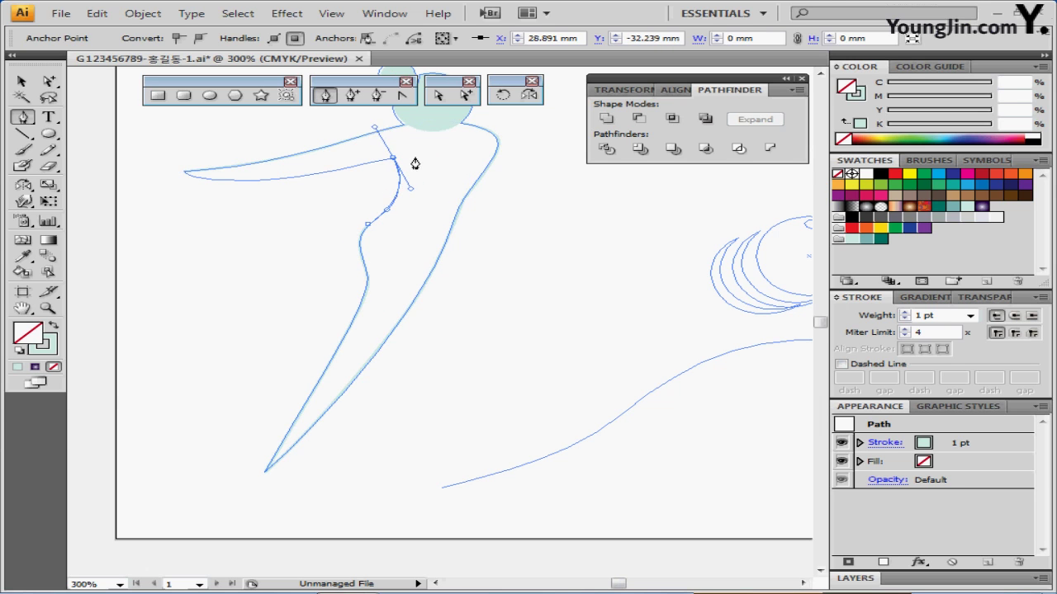
drag(405, 203, 412, 246)
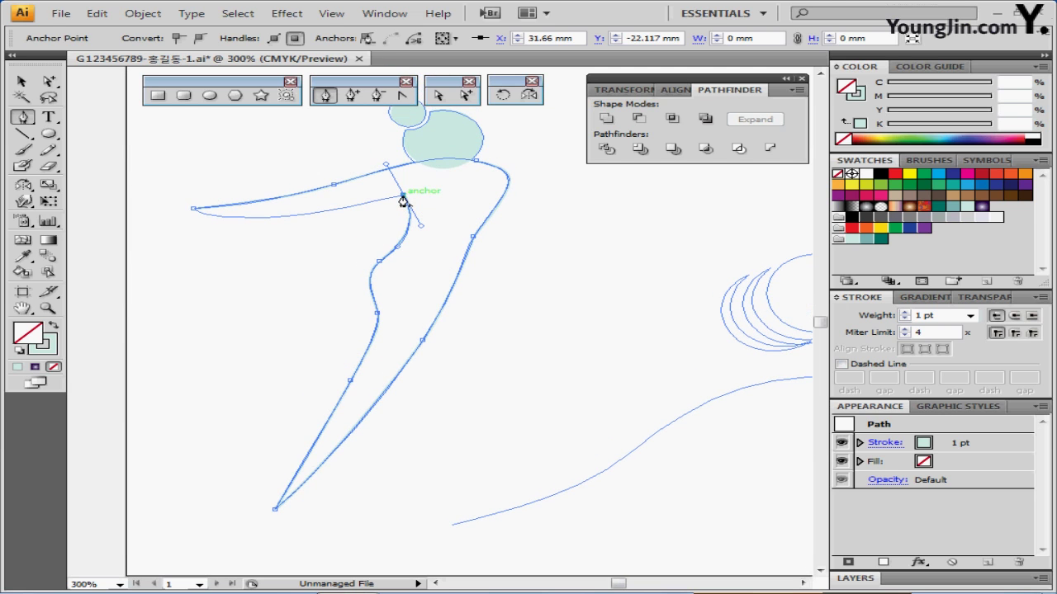
drag(402, 200, 217, 220)
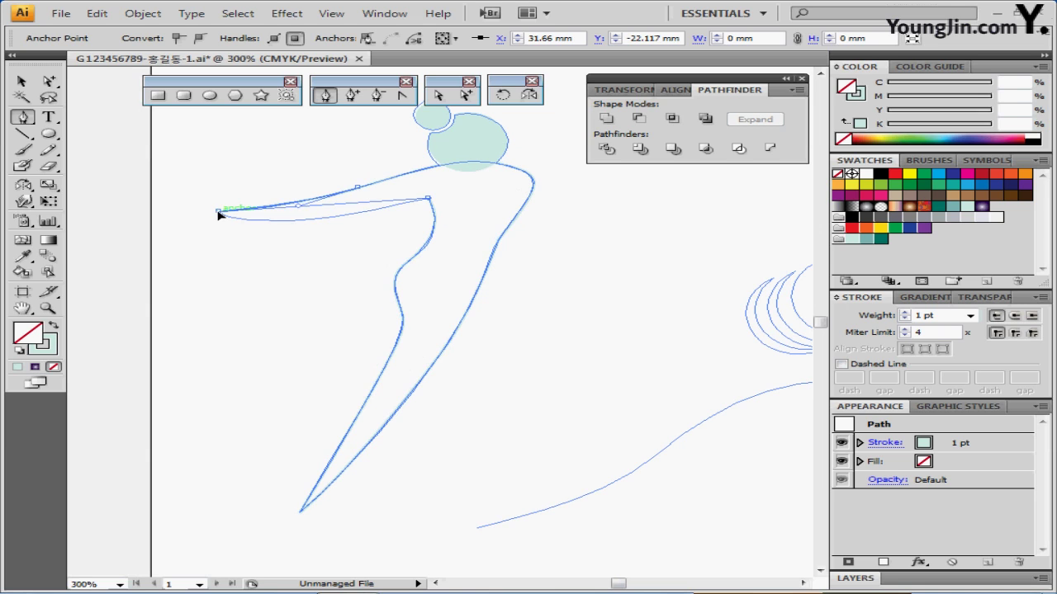
Close the body path along the arm's underside at the hand tip and swap its fill and stroke colours
drag(220, 215, 172, 192)
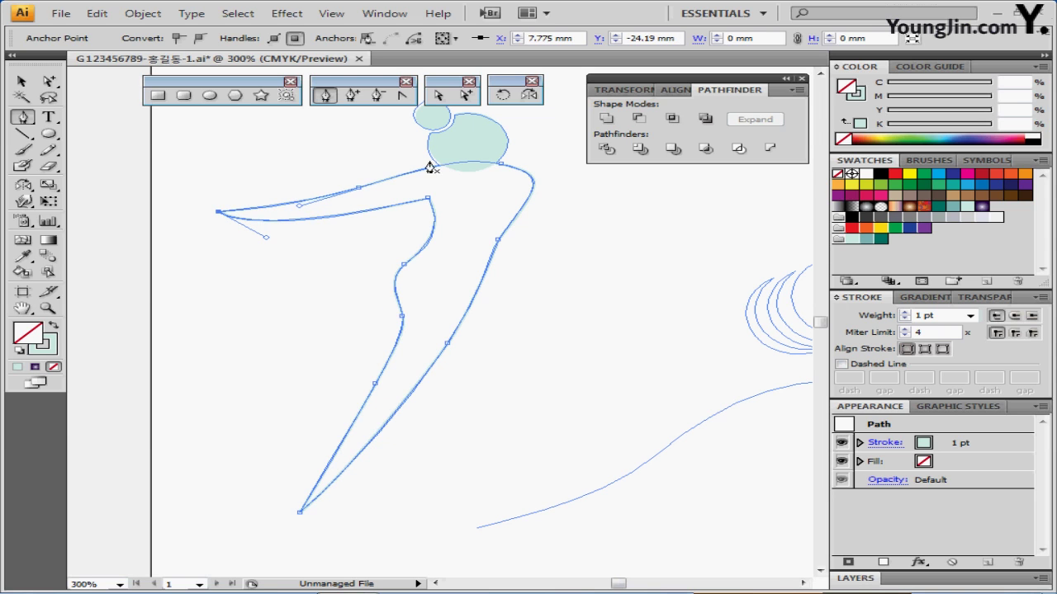
drag(378, 207, 302, 233)
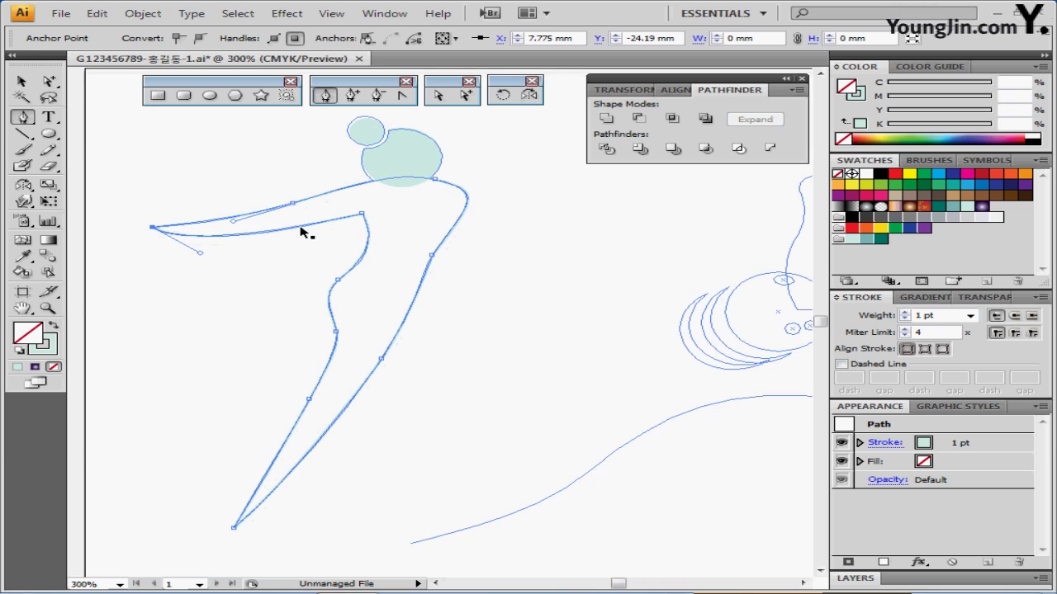
click(53, 325)
Select the bun, head and body shapes and combine them with the Unite shape mode
key(ctrl)
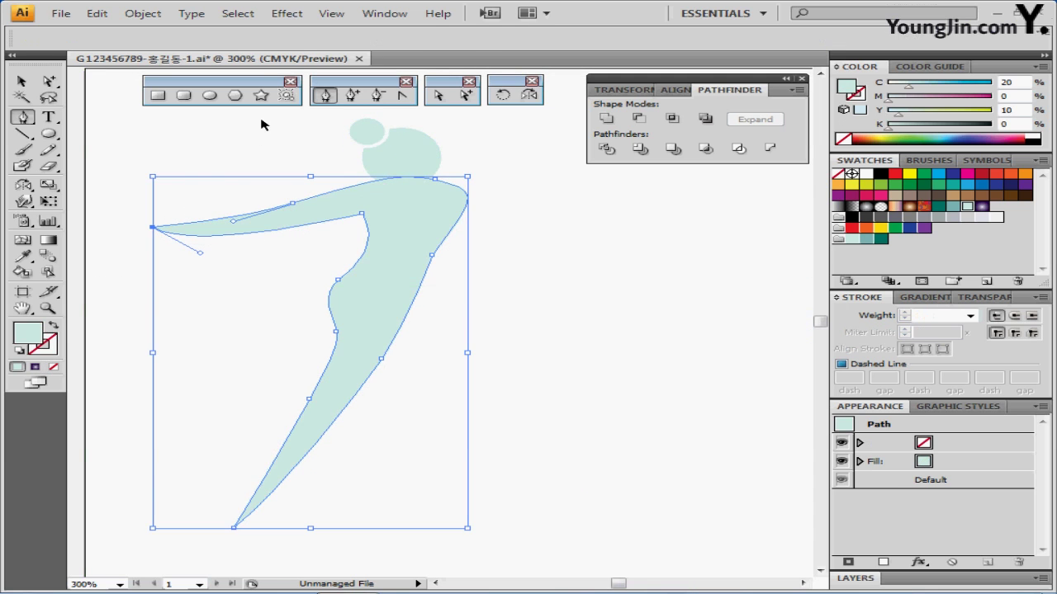
drag(261, 125, 441, 243)
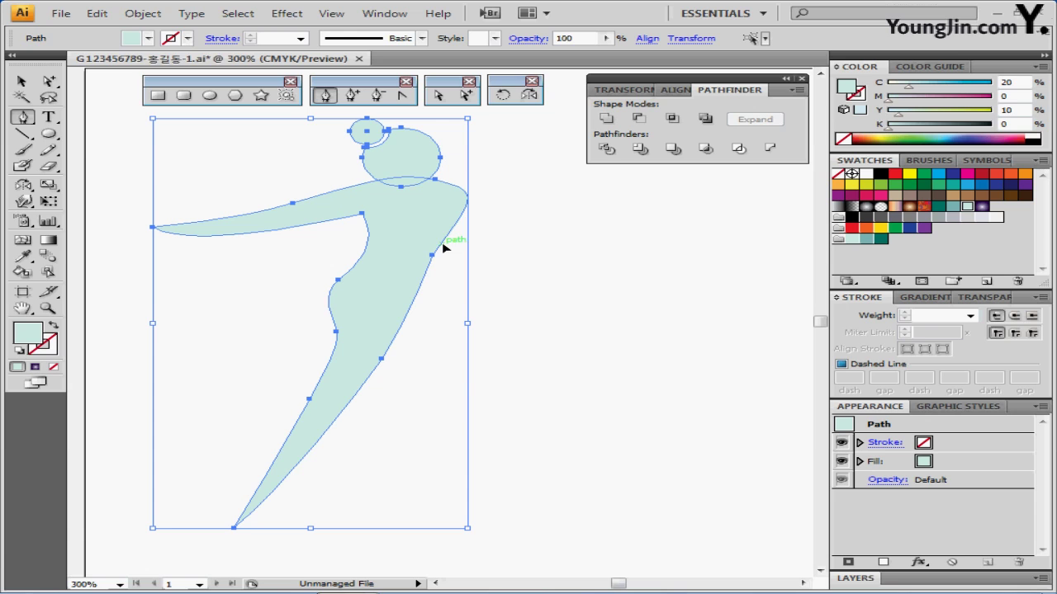
click(610, 120)
Create a copy of the figure rotated by -5° around the pointed foot anchor
ctrl+alt+click(448, 287)
drag(416, 299, 346, 244)
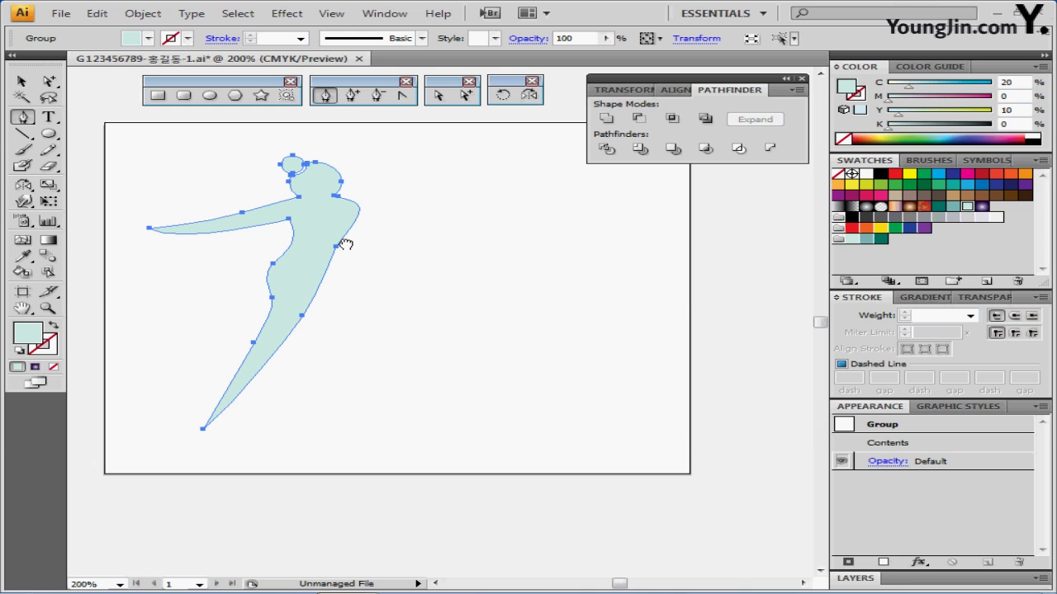
click(503, 96)
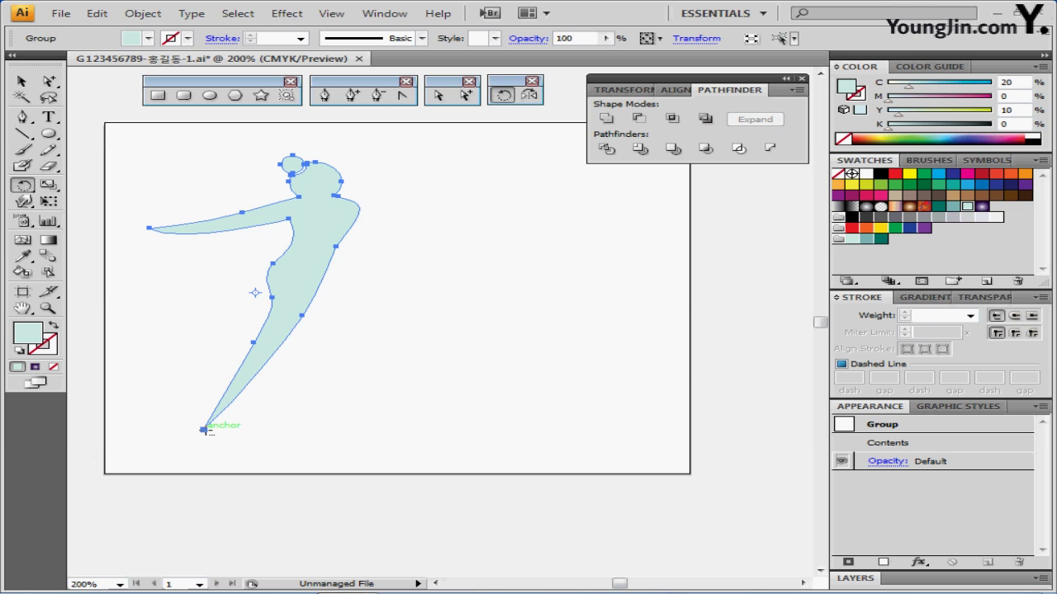
alt+click(204, 429)
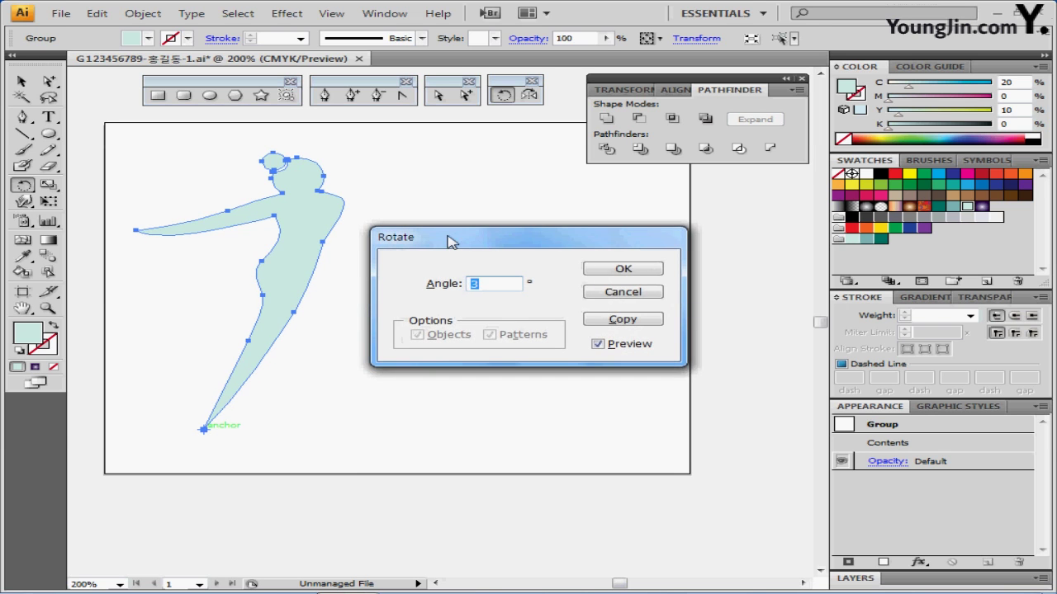
text(-5)
click(611, 320)
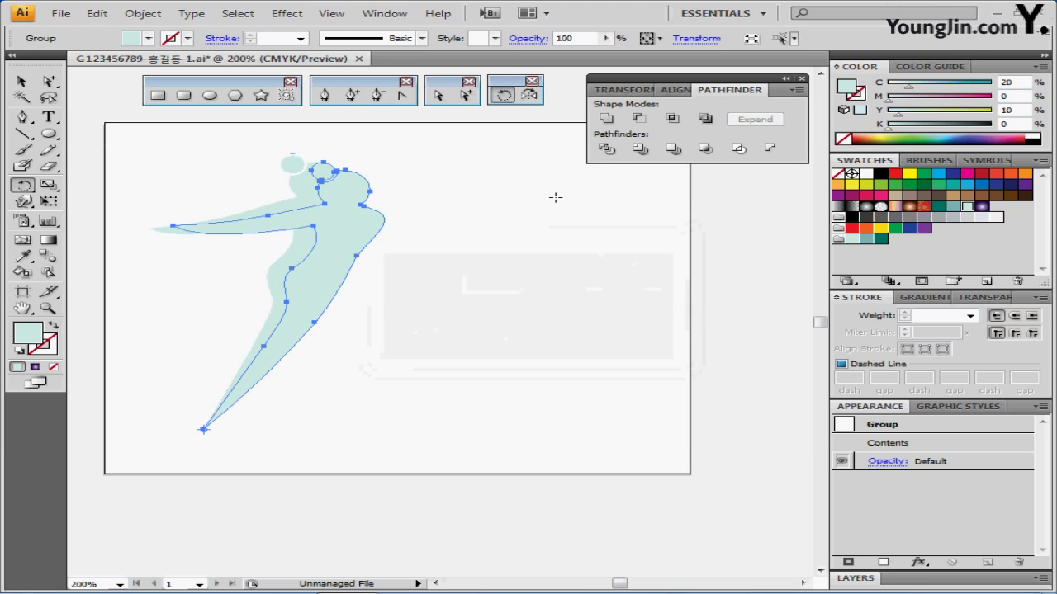
Repeat the rotated copy once more in dark teal (C 100, M 0, Y 60, K 40) and recolour the middle figure C 40, M 0, Y 20, K 20
click(881, 239)
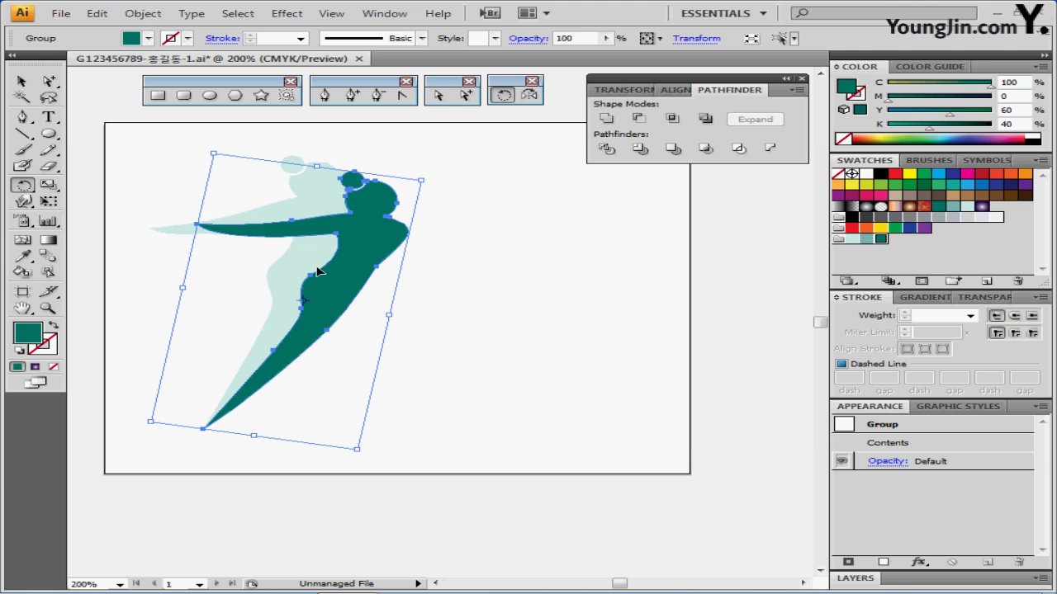
ctrl+click(309, 267)
click(865, 239)
click(865, 239)
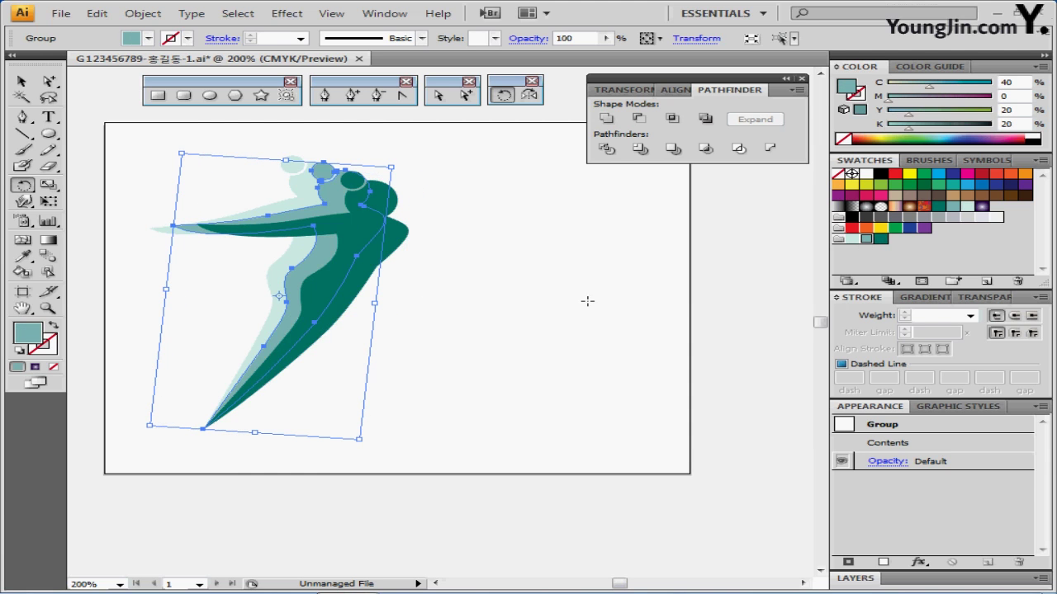
click(516, 306)
Draw a 4 mm by 4 mm circle beside the dancer figures and give it no fill and a 1 pt black stroke
drag(498, 305, 466, 303)
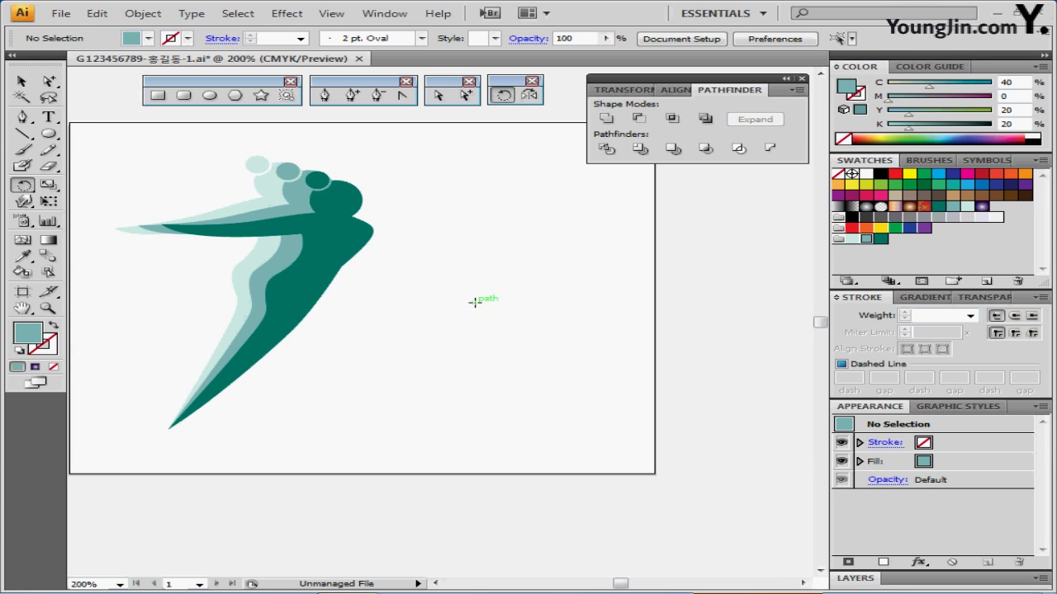
click(210, 95)
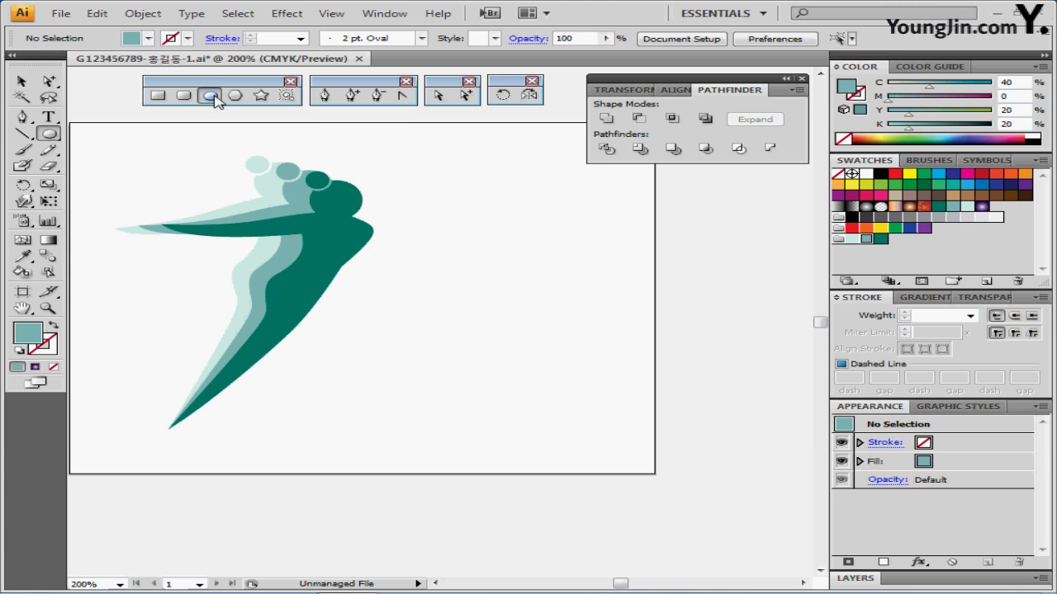
click(479, 271)
text(4)
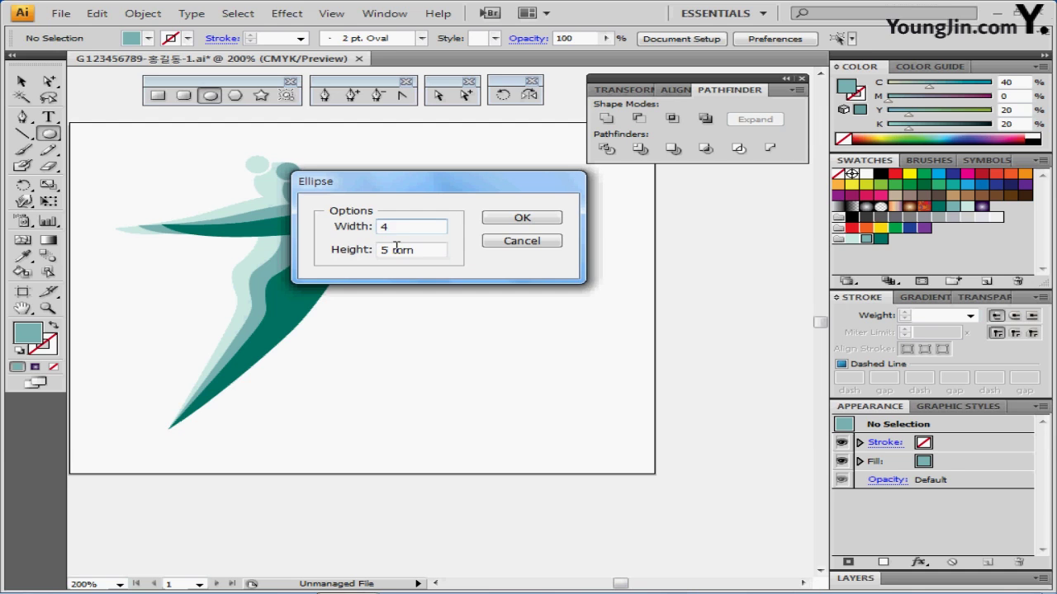
click(357, 256)
key(Tab)
text(4)
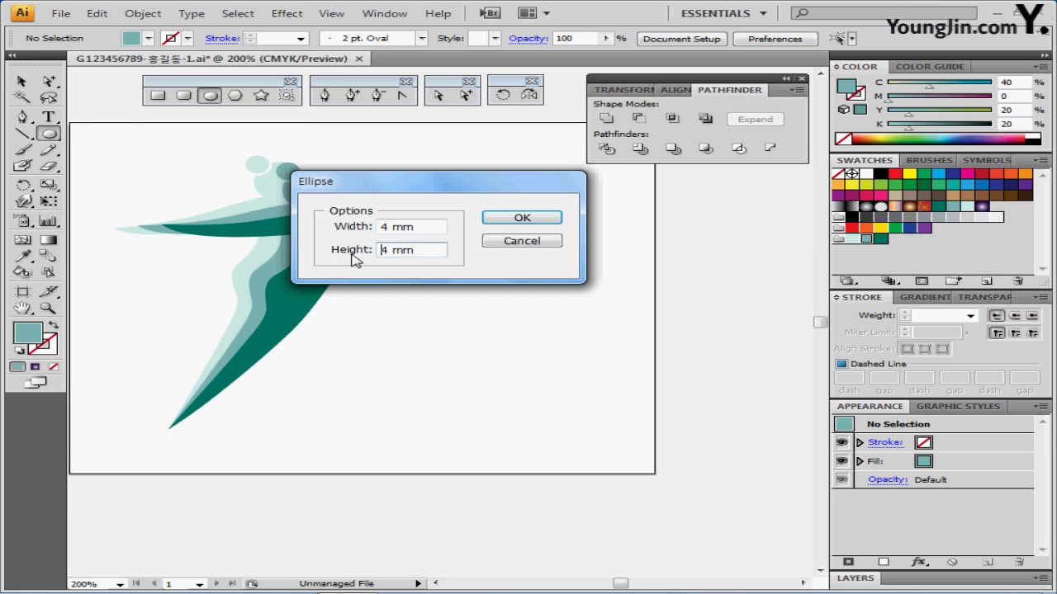
click(518, 220)
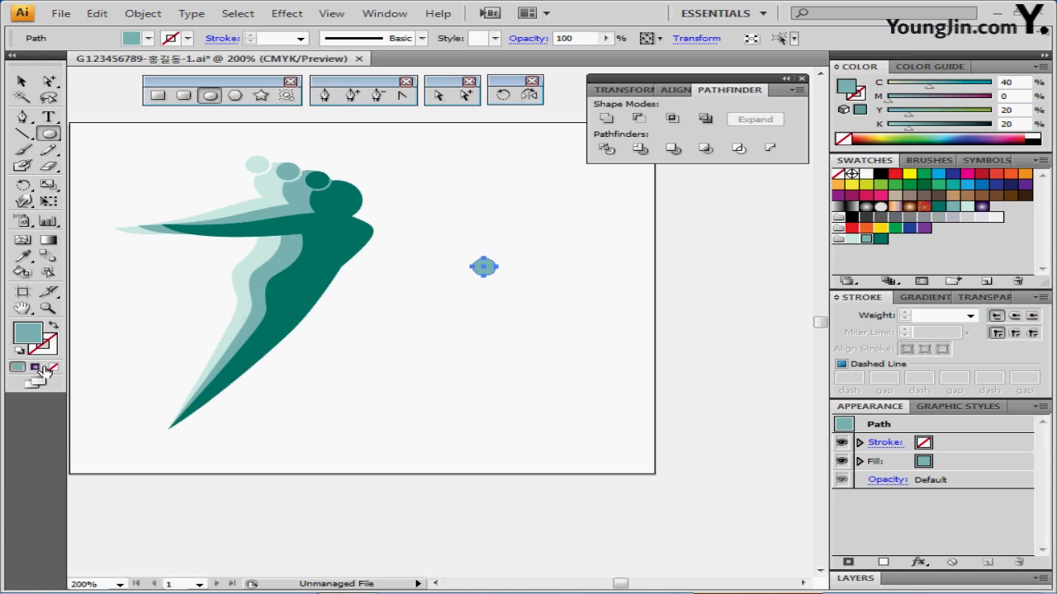
click(19, 354)
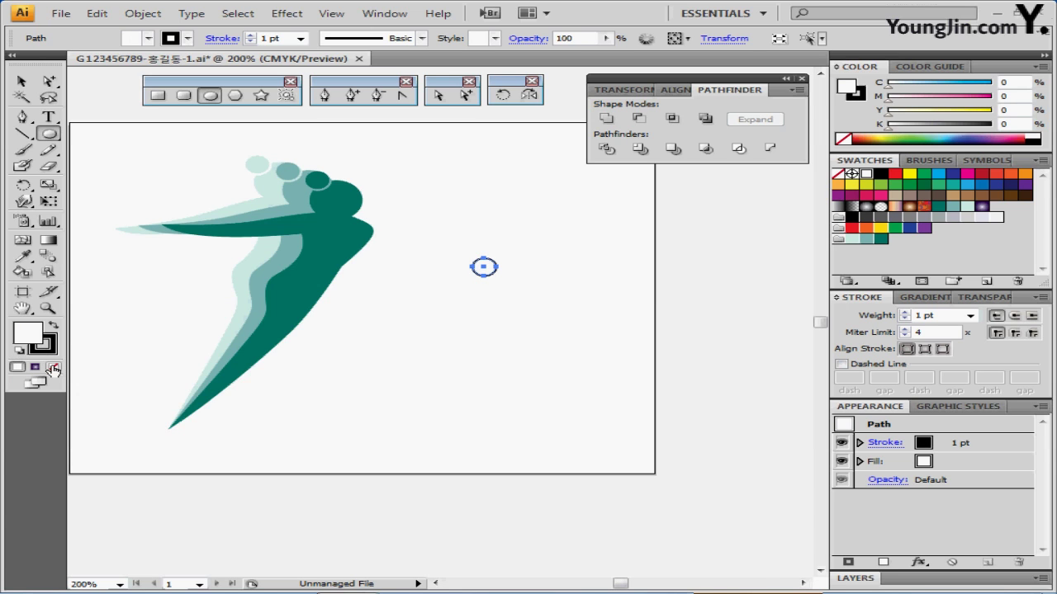
click(53, 365)
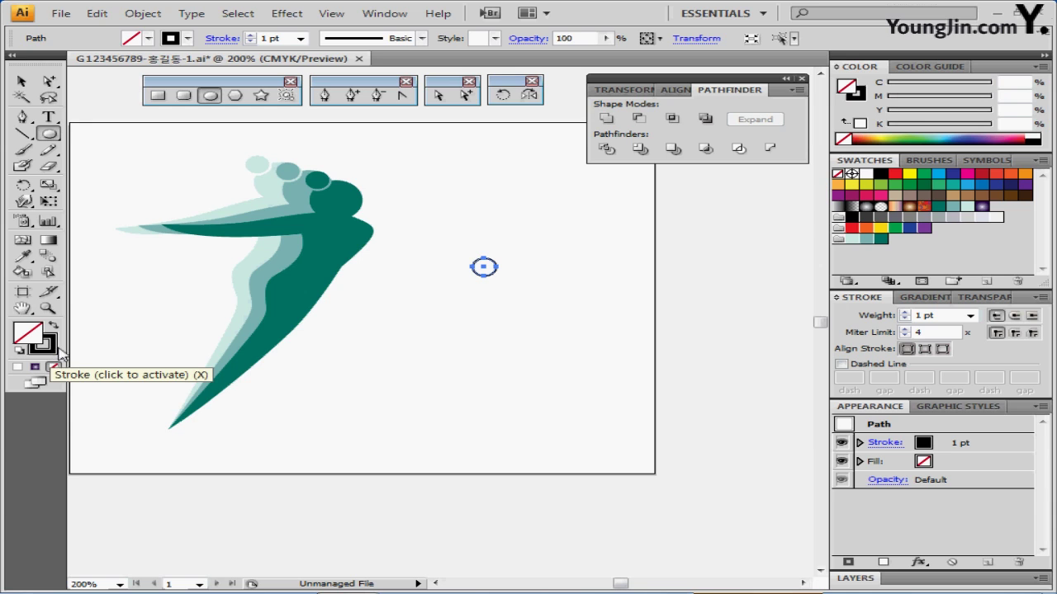
Draw a 7 mm by 15 mm ellipse and move it directly below the small circle
click(475, 324)
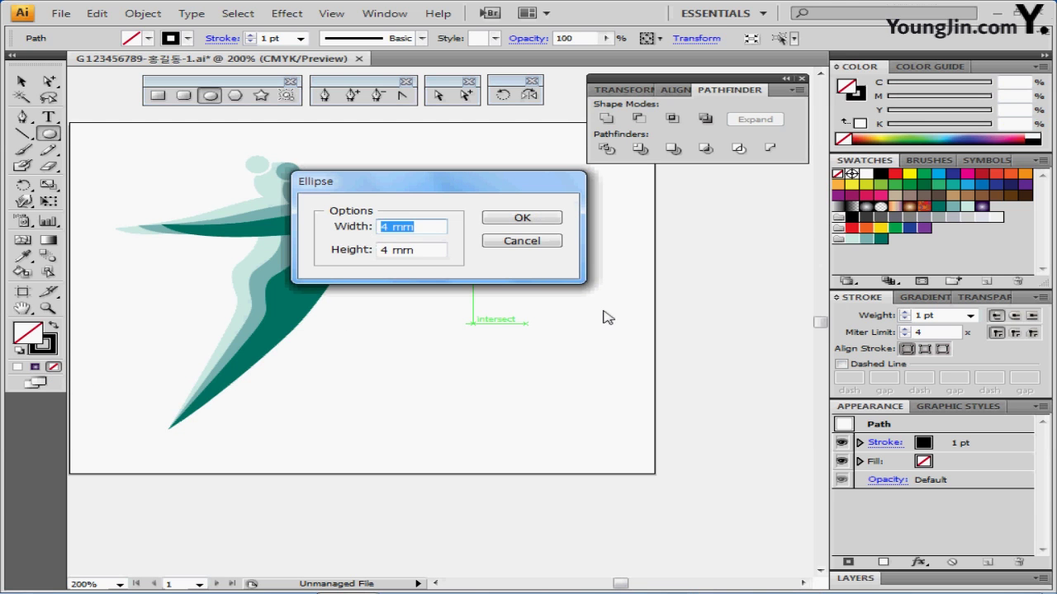
text(7)
key(Tab)
text(15)
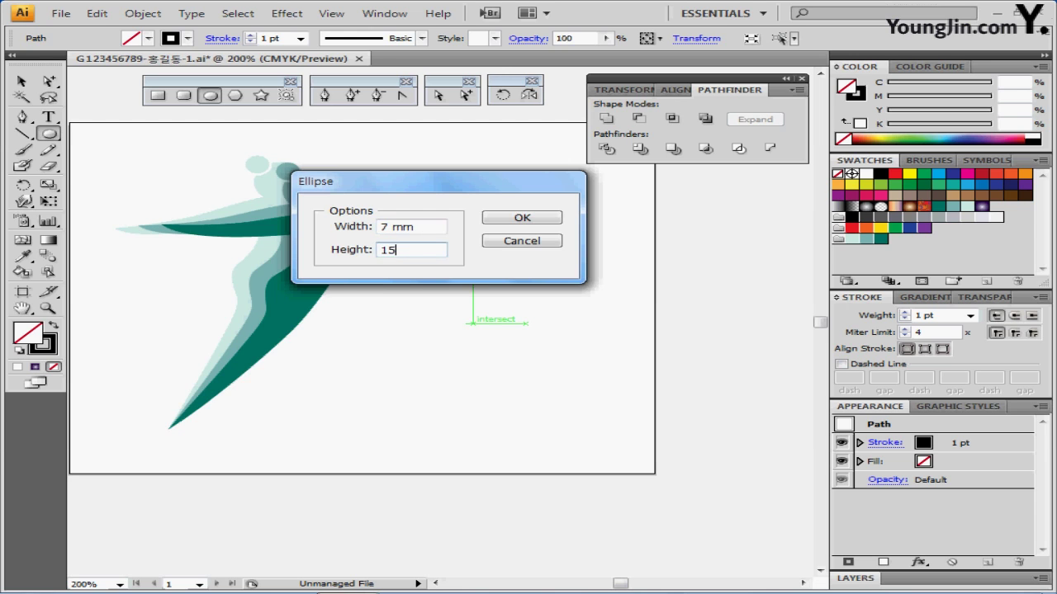
key(Return)
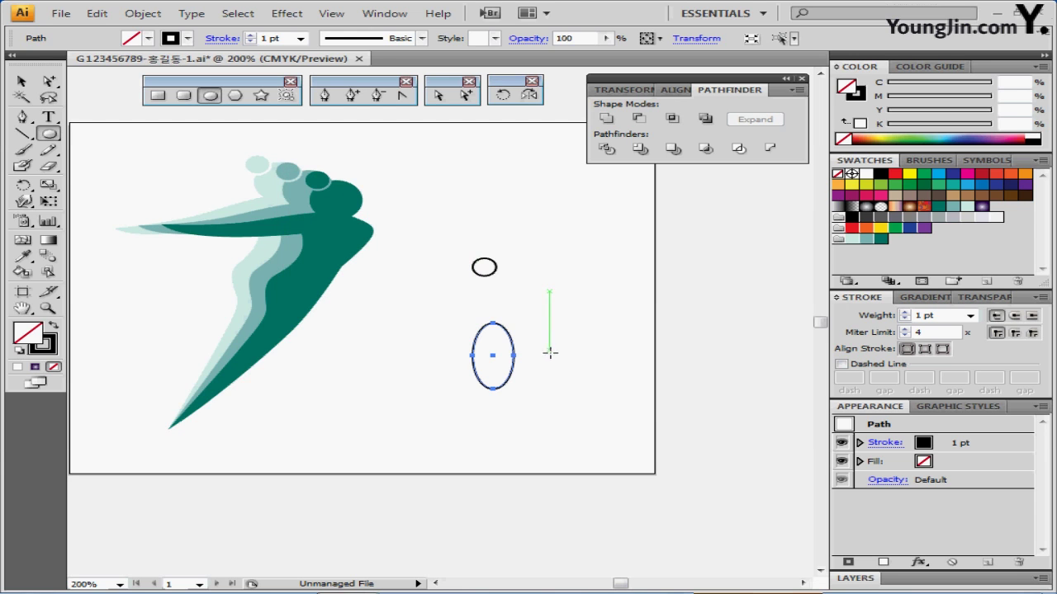
key(ctrl)
drag(495, 357, 487, 322)
ctrl+click(497, 298)
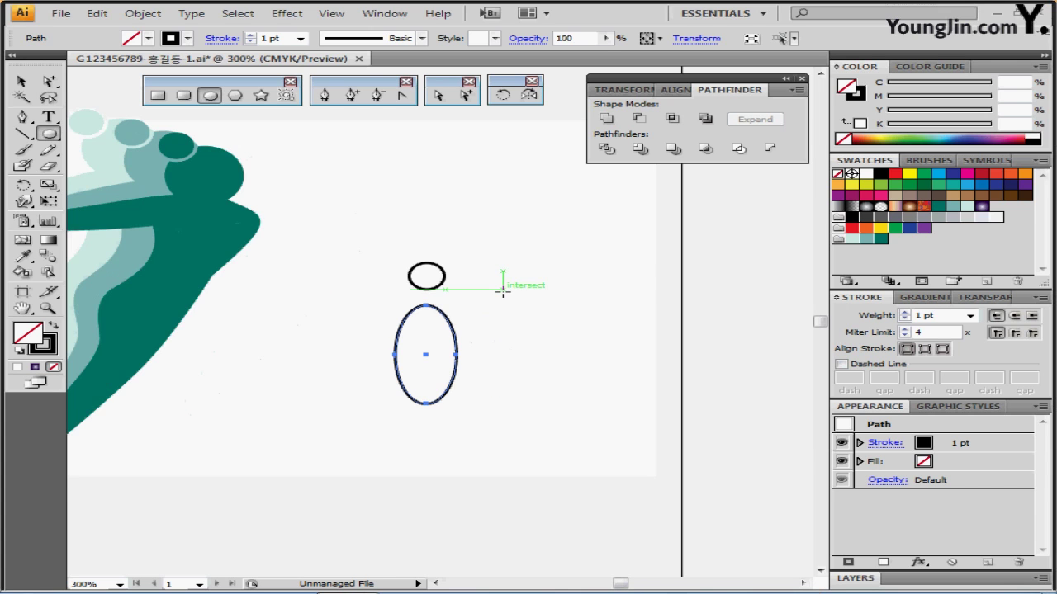
Using the guides, move the circle and ellipse onto the bowling pin outline and nudge the ellipse down to fit the pin's body
key(ctrl+semicolon)
shift+click(426, 265)
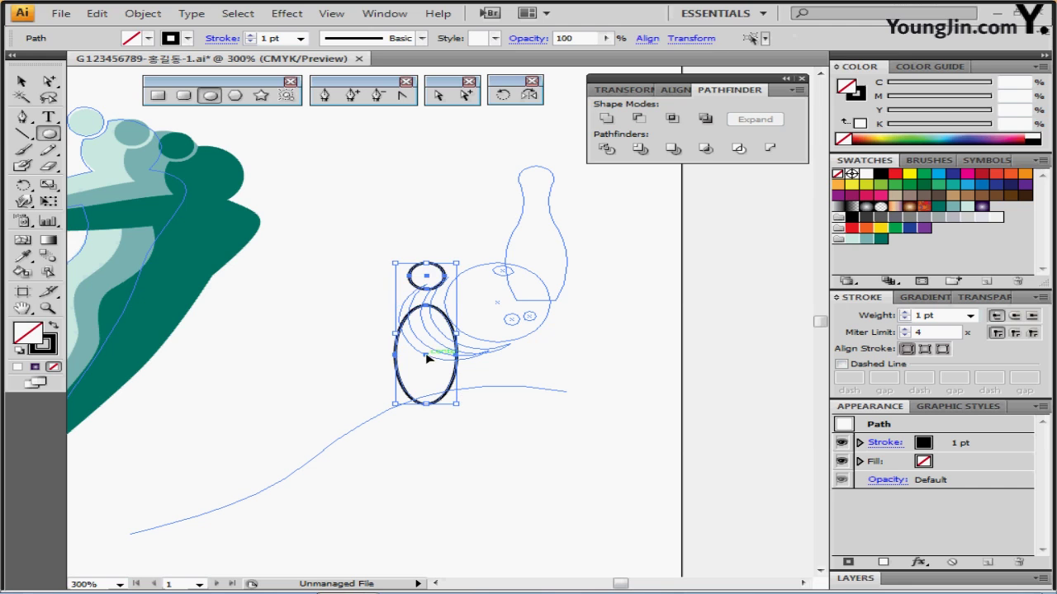
drag(430, 359, 536, 259)
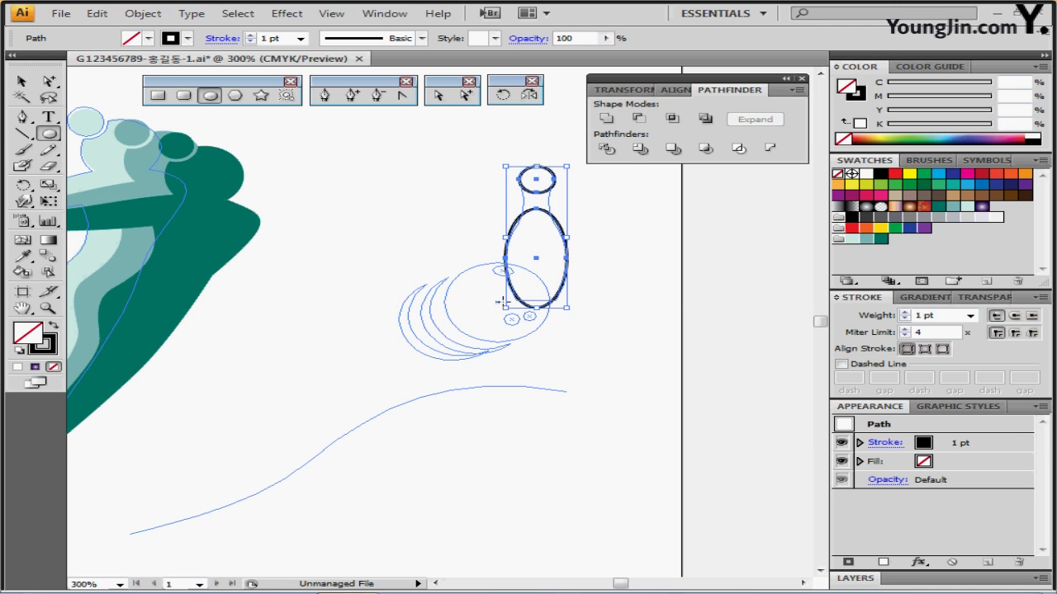
ctrl+click(503, 302)
key(Down)
key(Down)
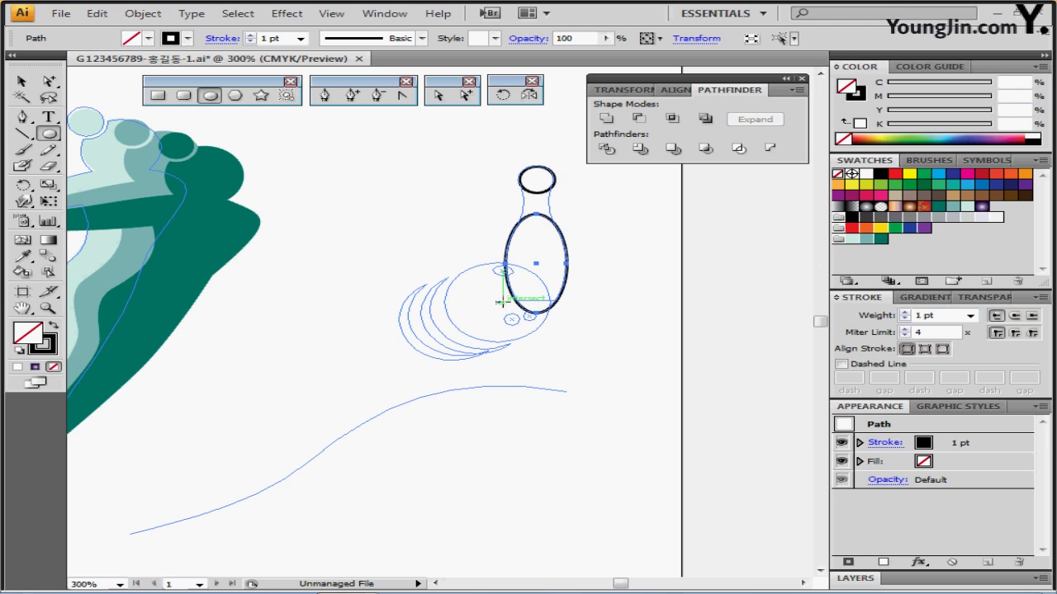
key(ctrl)
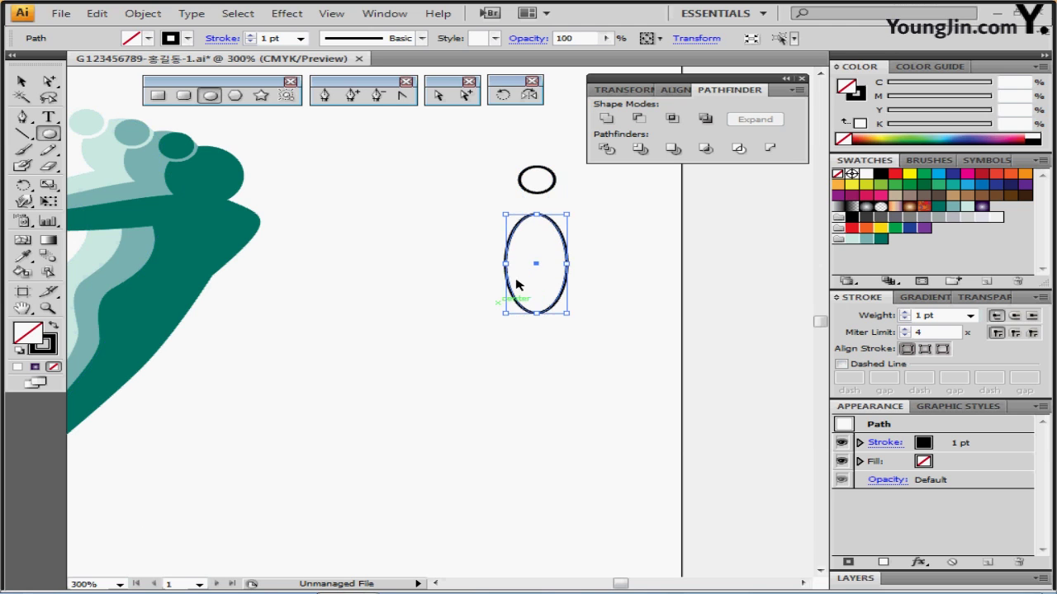
Draw a rectangle as wide as the circle, from the circle's middle down into the upper part of the large ellipse
key(ctrl+equal)
ctrl+click(459, 310)
drag(438, 298, 402, 323)
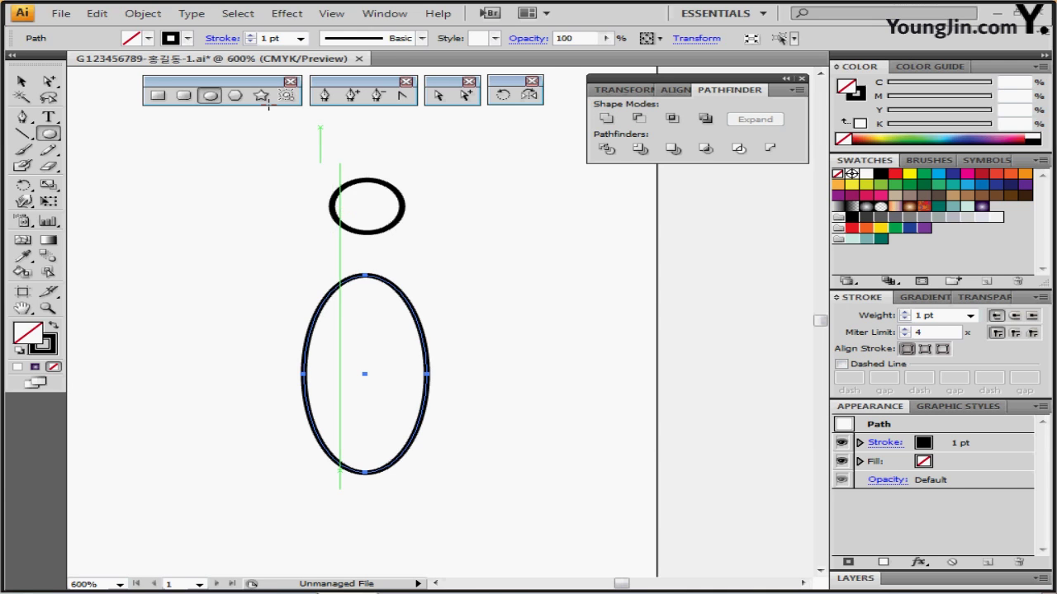
click(158, 95)
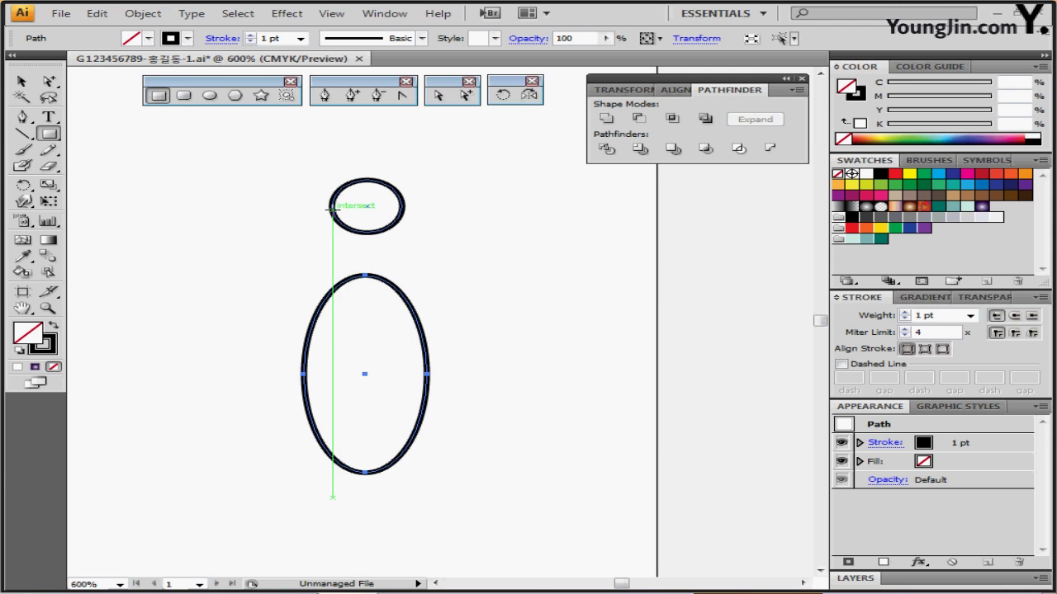
drag(331, 211, 404, 322)
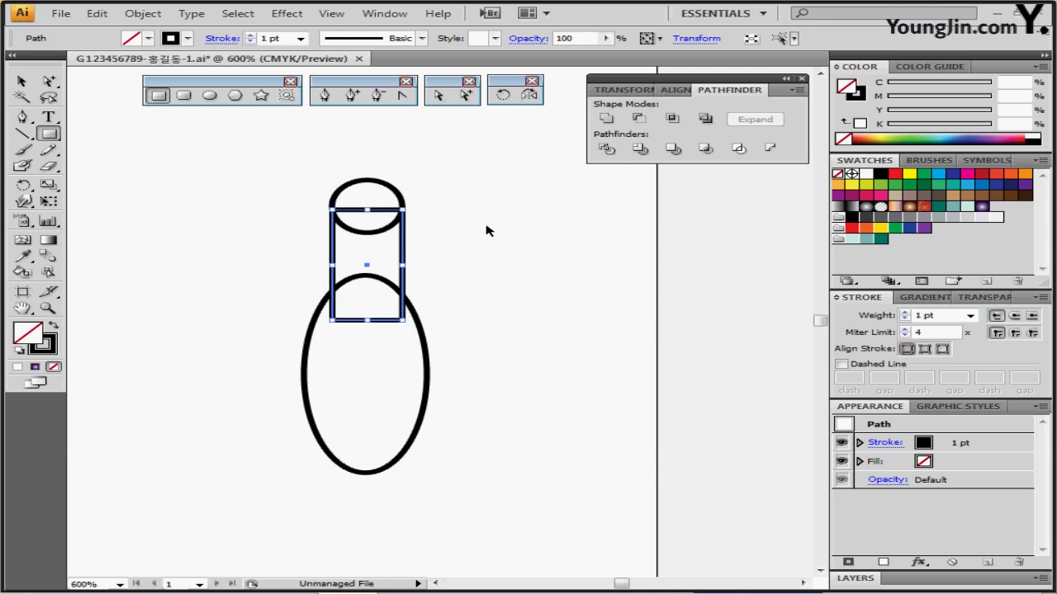
Align the circle, rectangle and large ellipse on their horizontal centres
drag(461, 153, 337, 356)
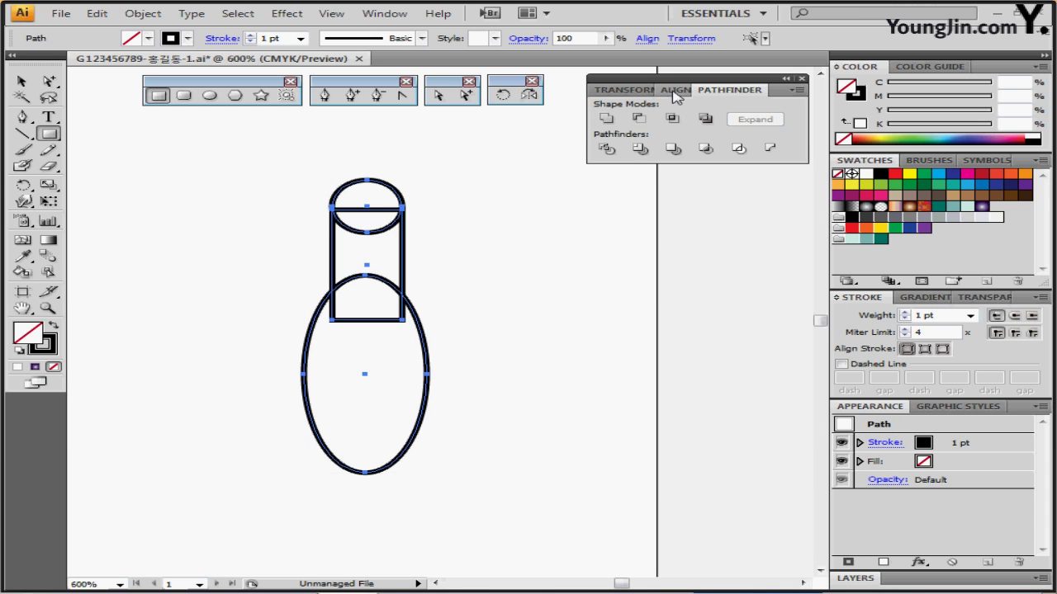
click(674, 93)
click(641, 118)
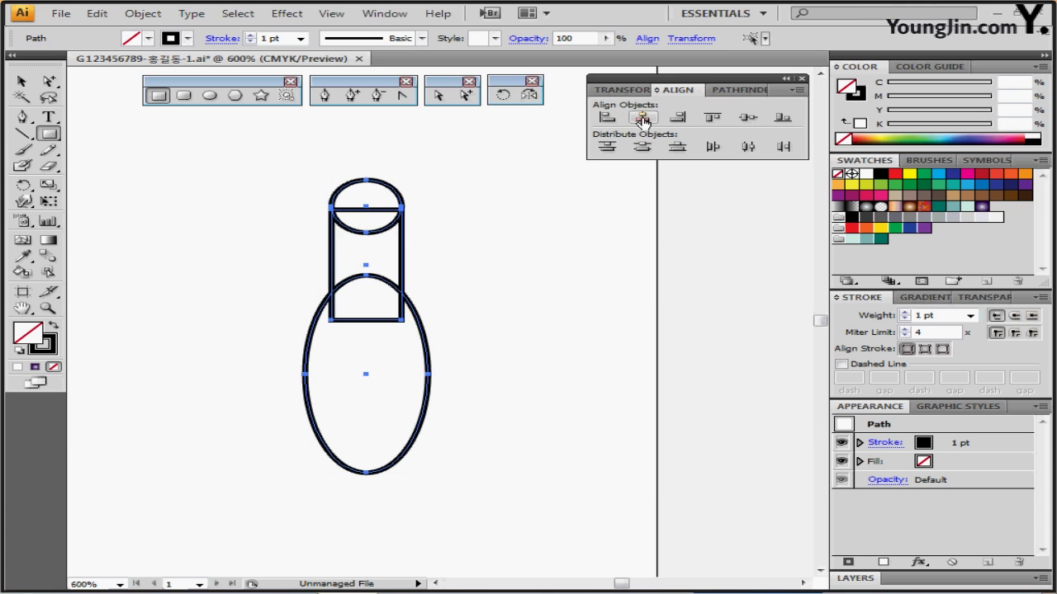
click(201, 213)
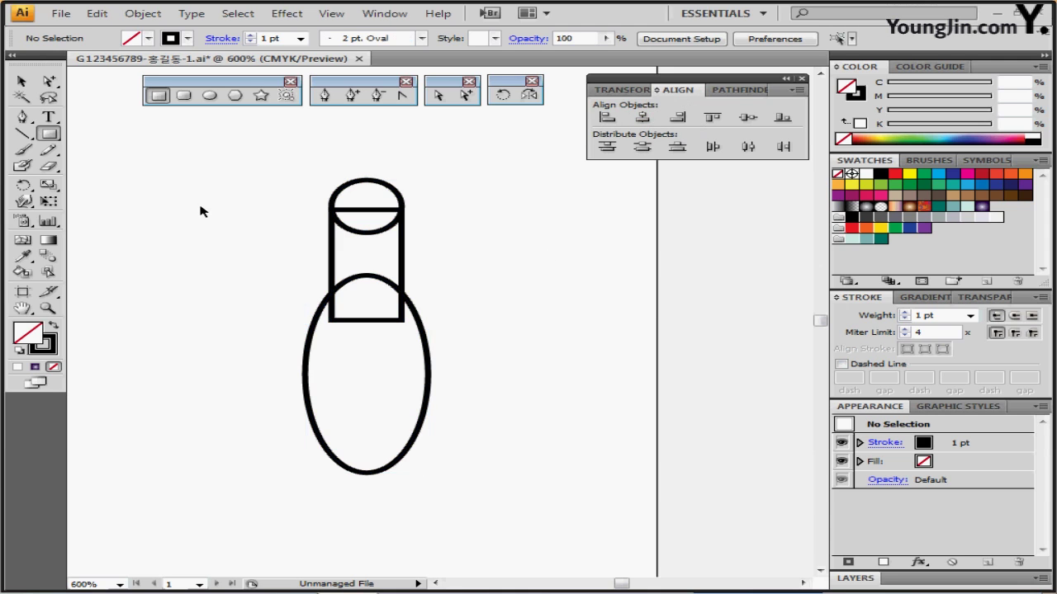
drag(296, 250, 421, 260)
drag(422, 260, 424, 261)
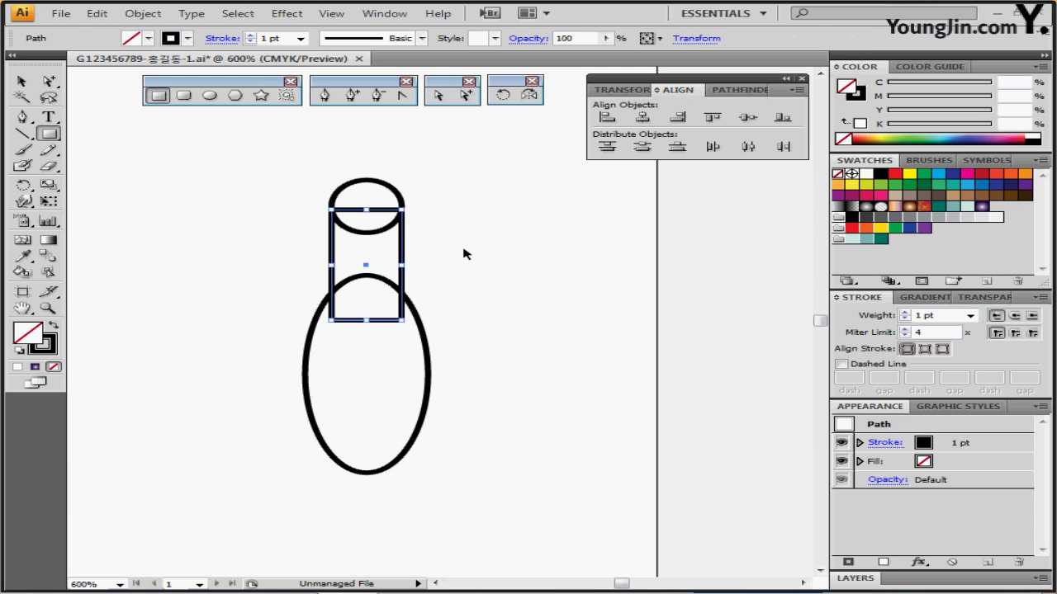
ctrl+click(465, 250)
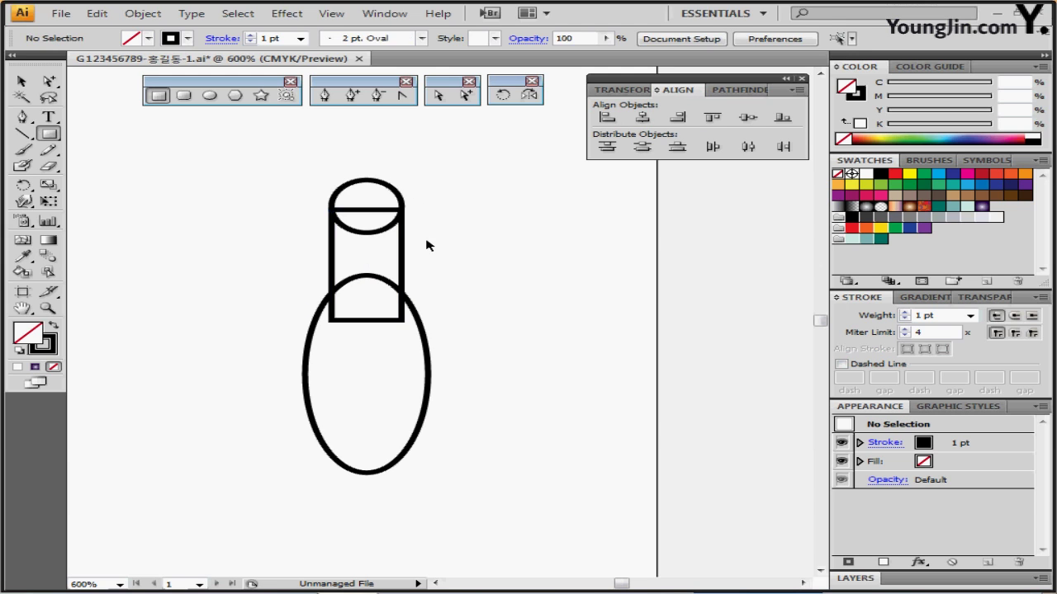
Draw a 5 mm by 10 mm ellipse for shaping the pin's neck
click(211, 96)
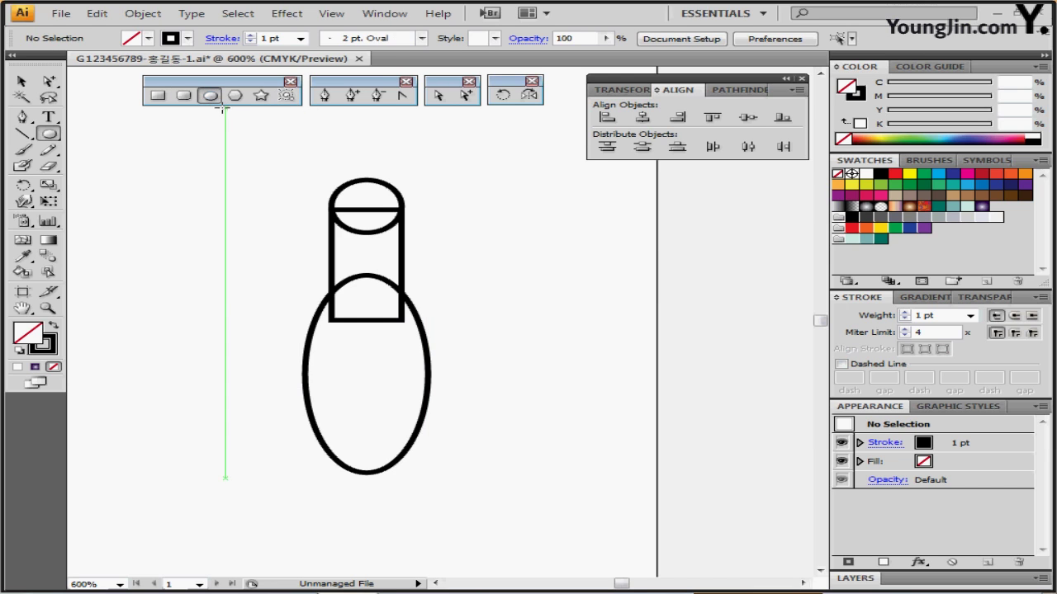
click(373, 217)
text(5)
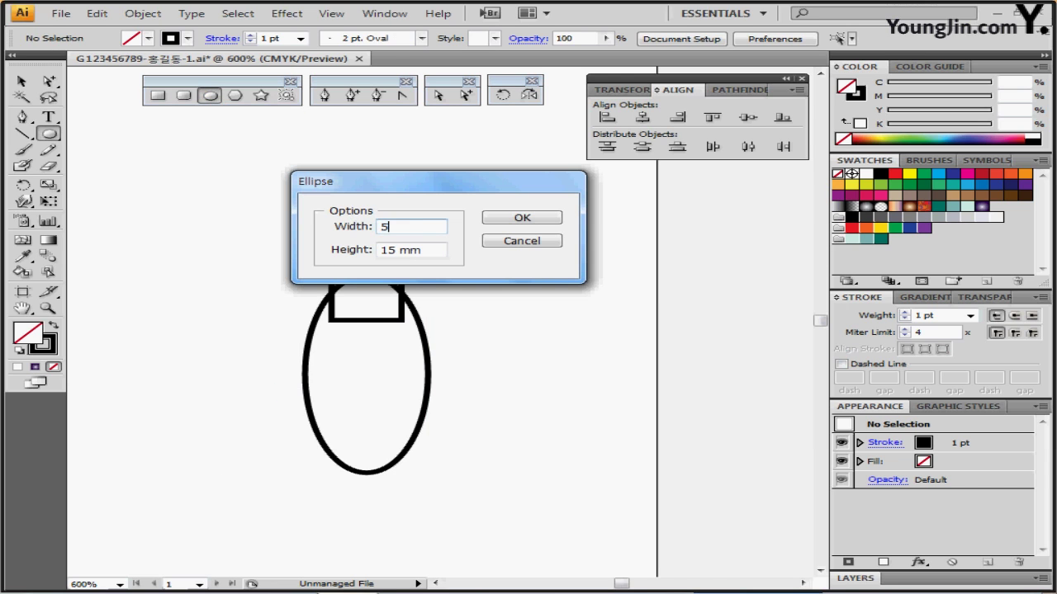
key(Tab)
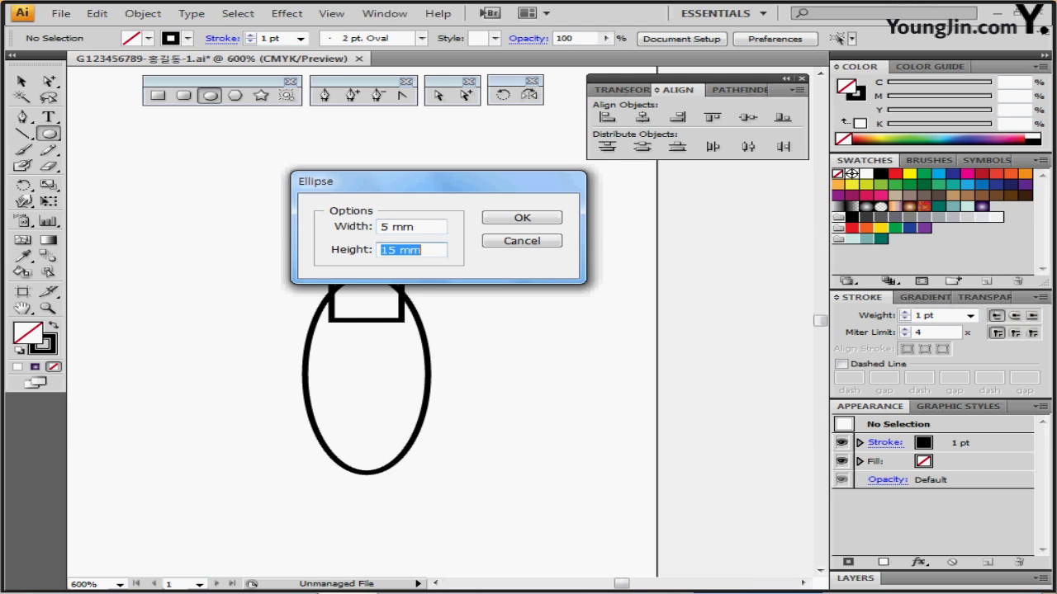
text(10)
key(Return)
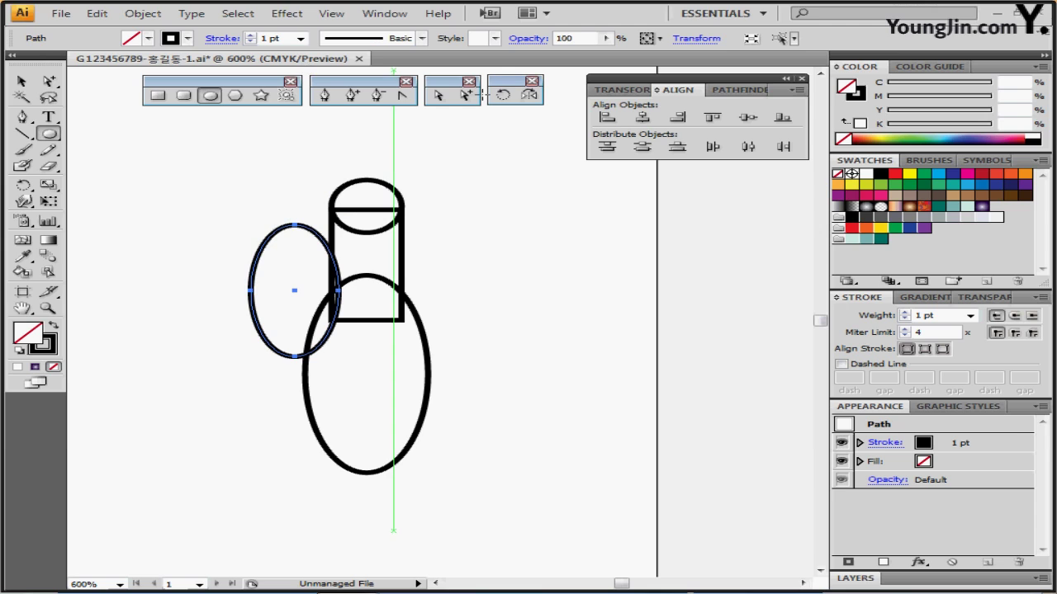
Rotate the 5 mm by 10 mm ellipse by 5°
double_click(502, 97)
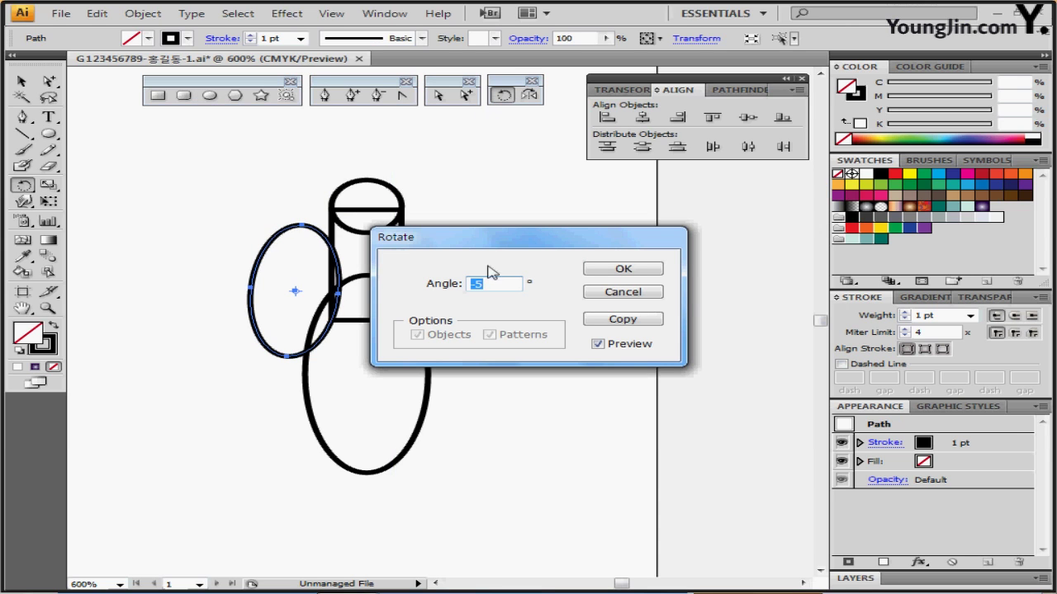
text(5)
key(Return)
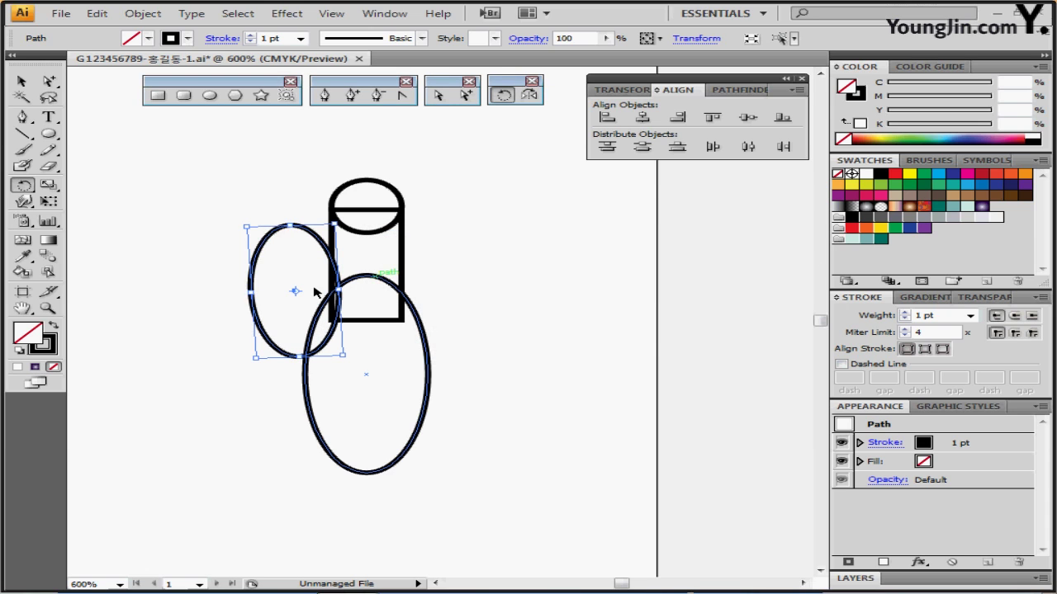
Show the guides and position the tilted ellipse over the rectangle's left edge, nudging it up and left to match the neck curve
drag(294, 292, 299, 264)
key(ctrl+;)
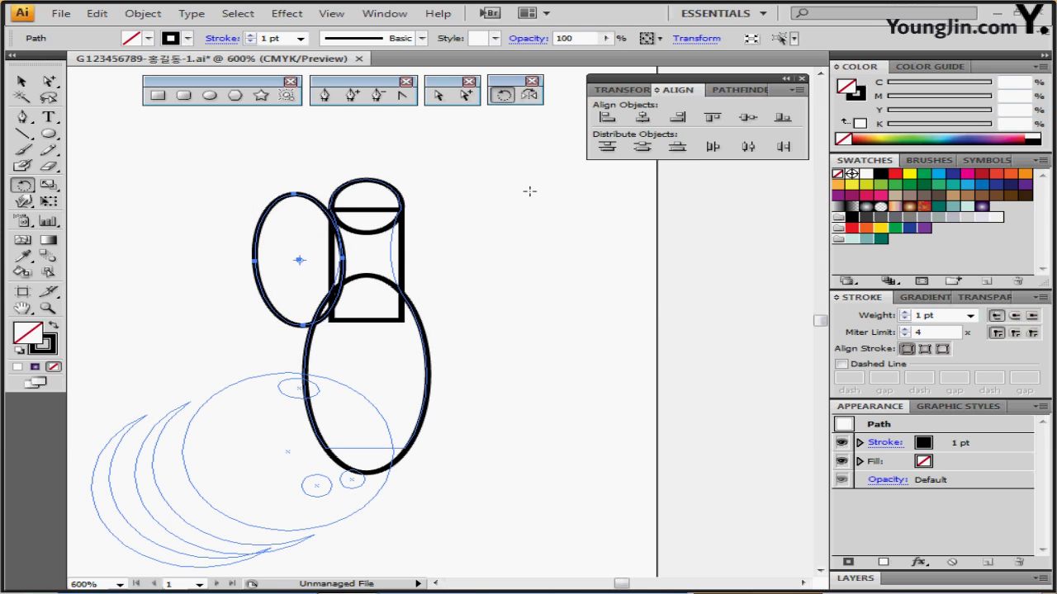
key(Up)
key(Up)
key(Up)
key(Up)
key(Left)
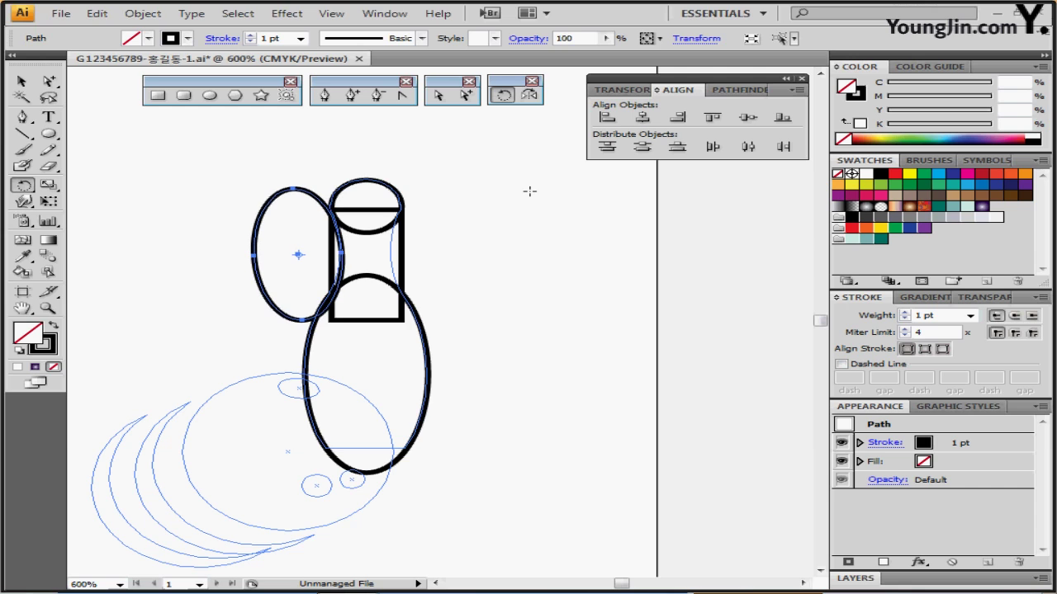
key(Left)
key(Left)
key(Left)
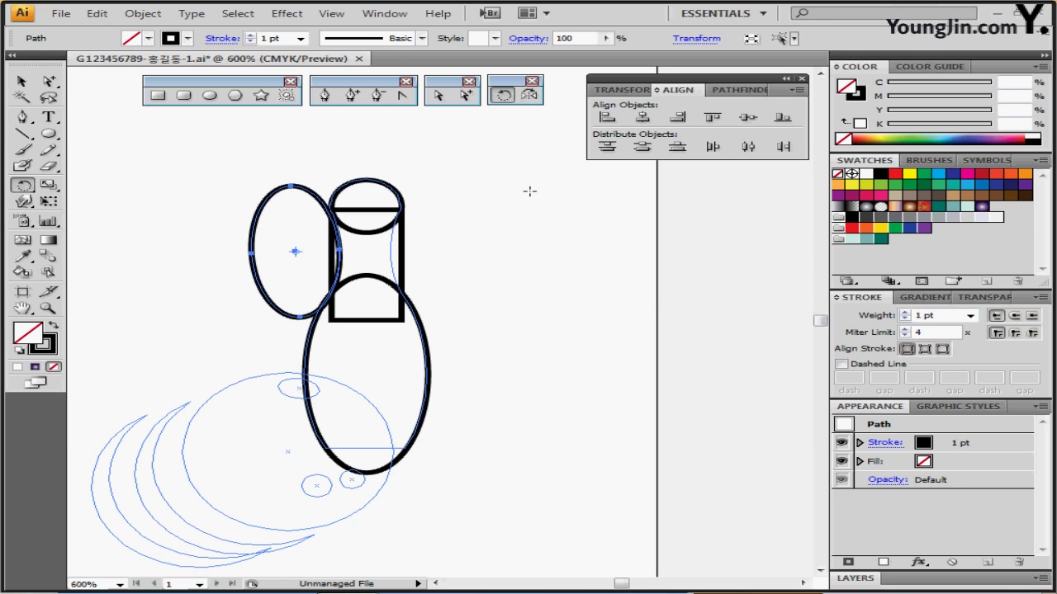
key(Up)
key(Up)
key(Up)
key(Up)
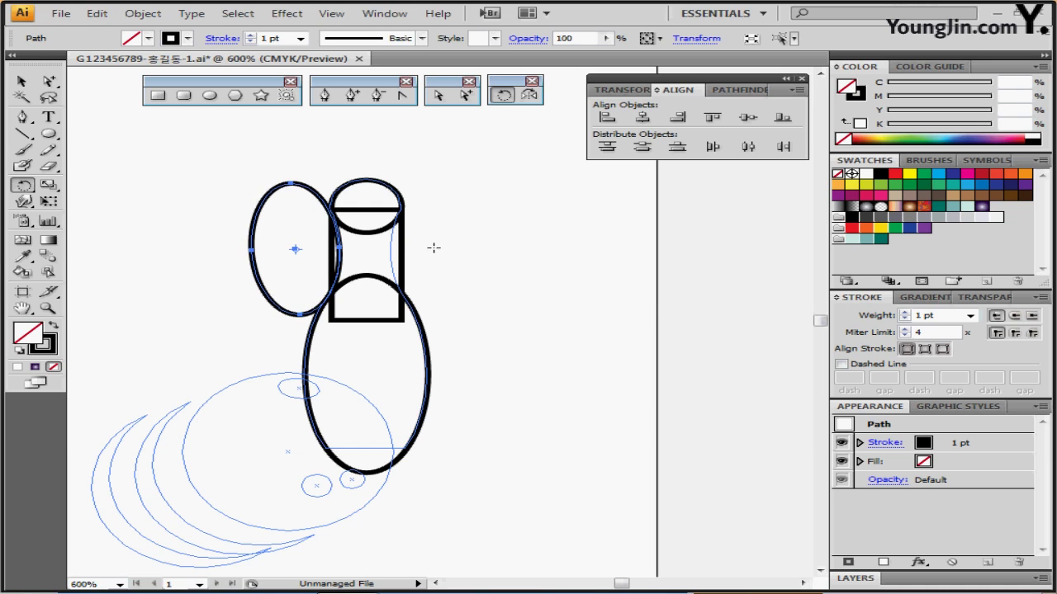
Hide the guides and reflect a copy of the tilted ellipse across the pin's vertical centre axis
key(ctrl+;)
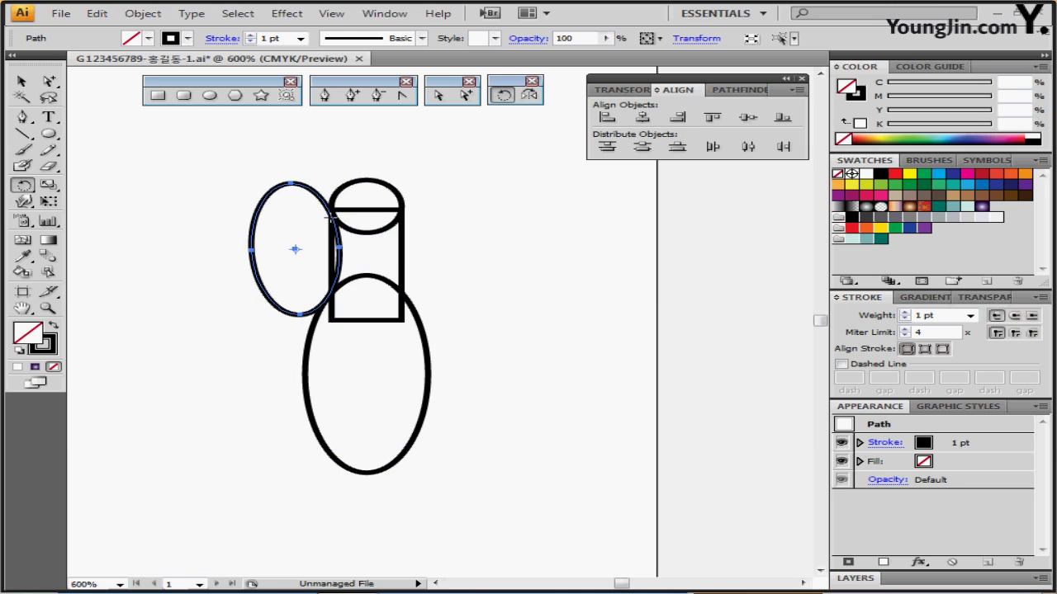
click(529, 95)
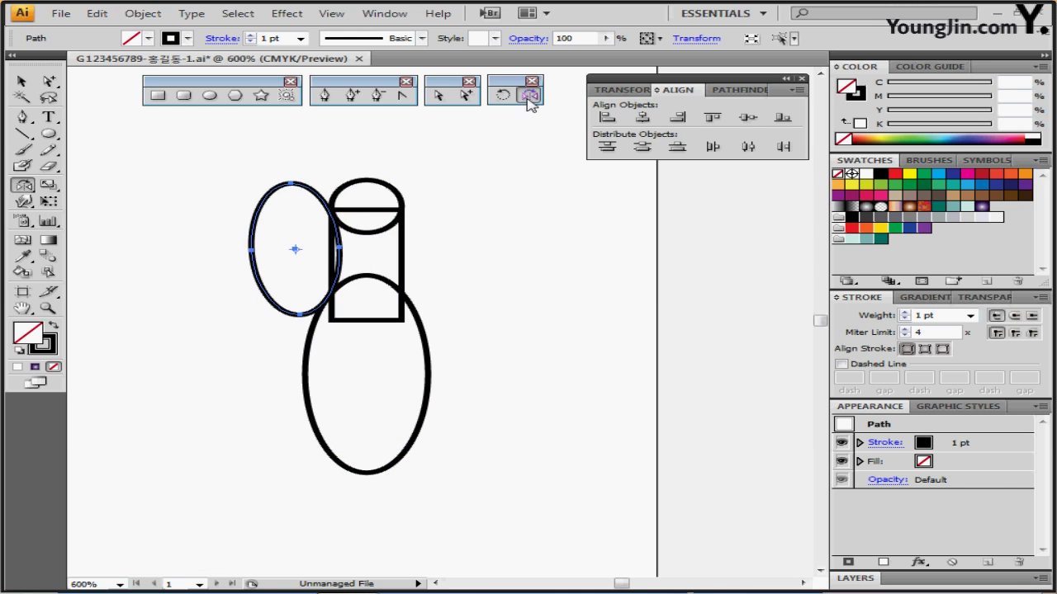
click(366, 264)
drag(263, 237, 479, 225)
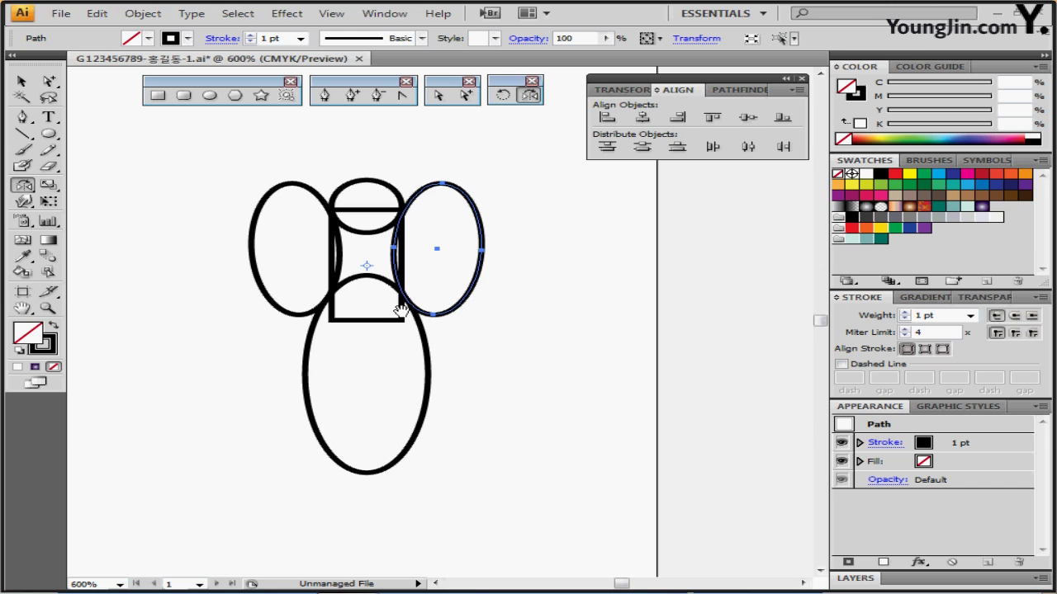
Subtract both side ellipses from the rectangle to form the pin's curved neck
key(ctrl)
drag(218, 248, 477, 265)
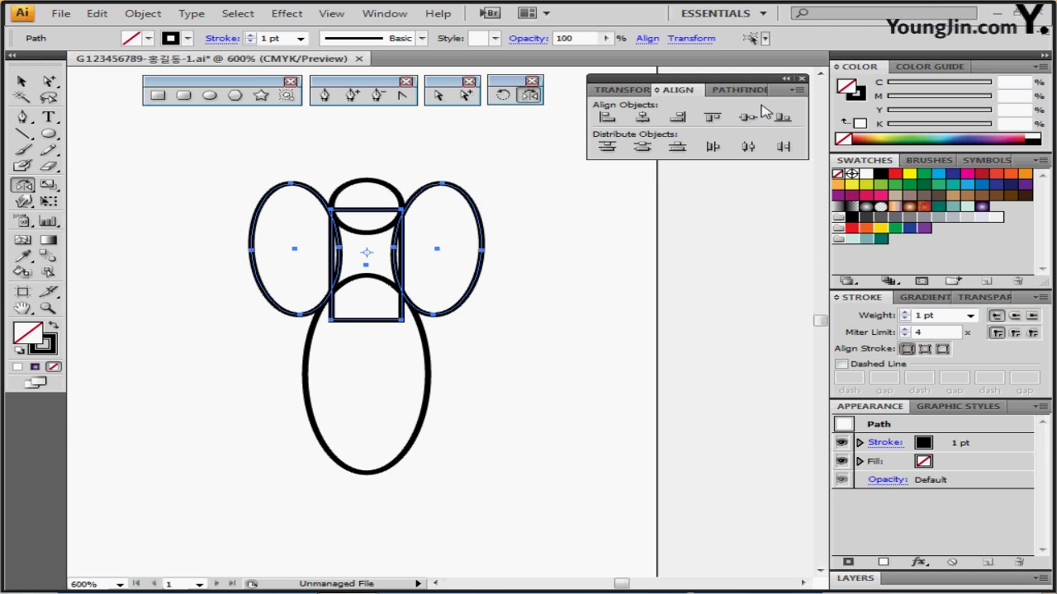
click(737, 90)
click(641, 119)
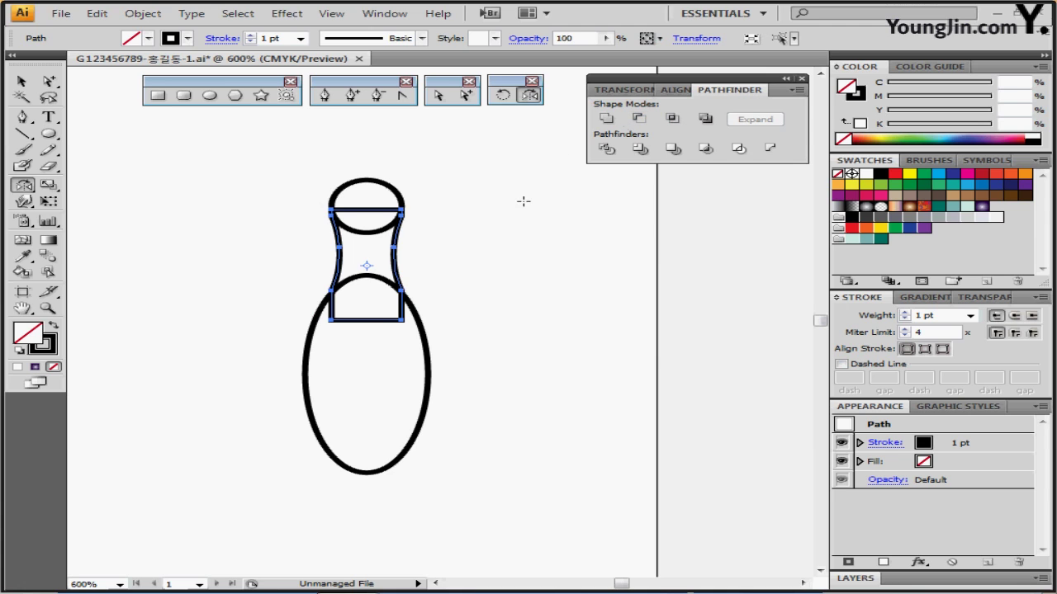
Unite the head circle, neck shape and body ellipse into a single pin outline
key(ctrl)
click(467, 189)
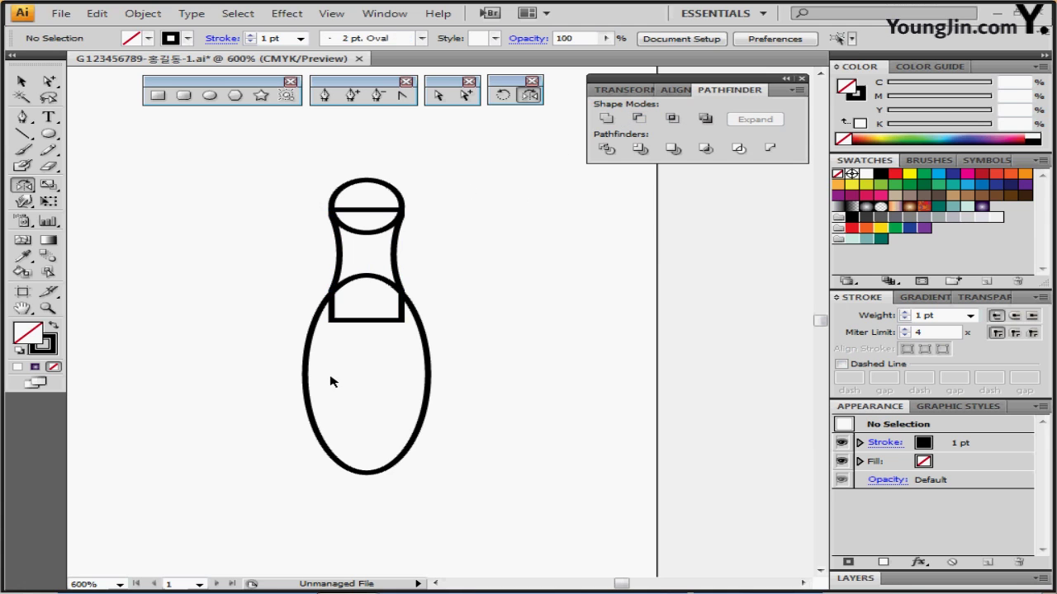
key(ctrl+a)
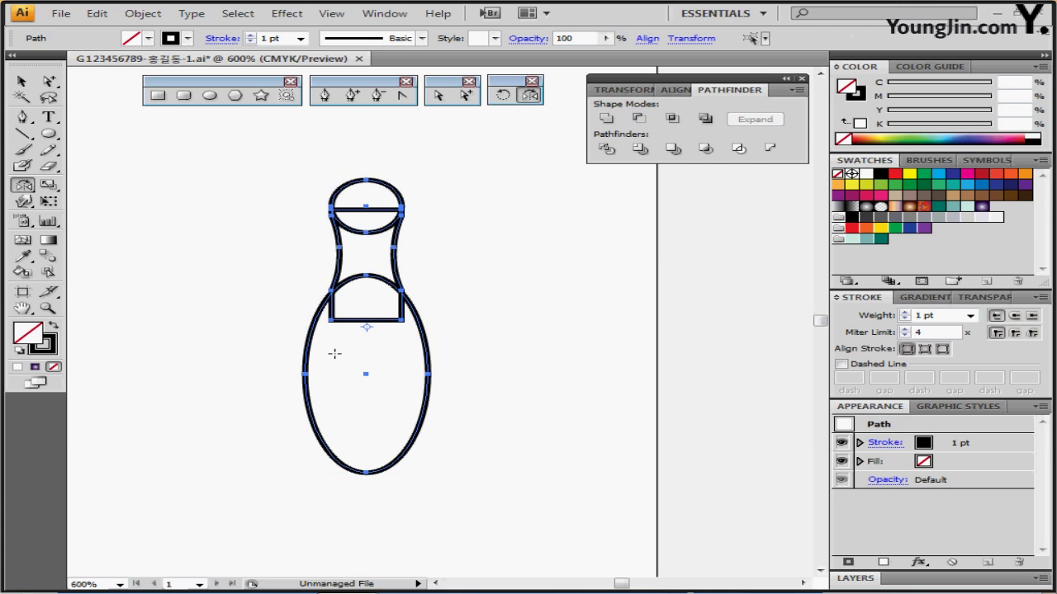
click(605, 119)
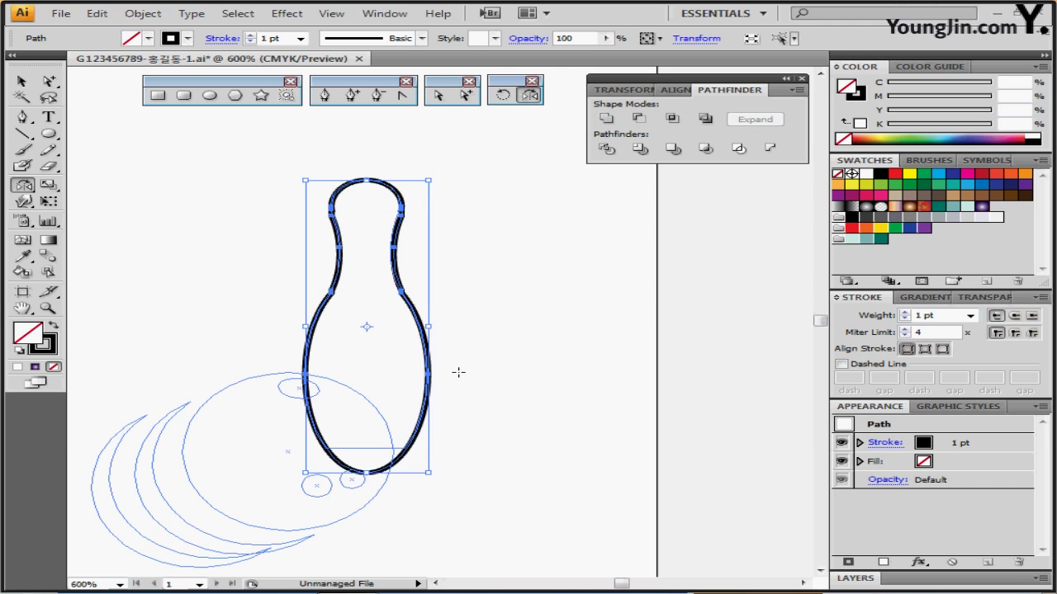
Draw a rectangle over the pin's rounded base, aligned to the base guide line, and subtract it to flatten the base
drag(455, 371, 473, 327)
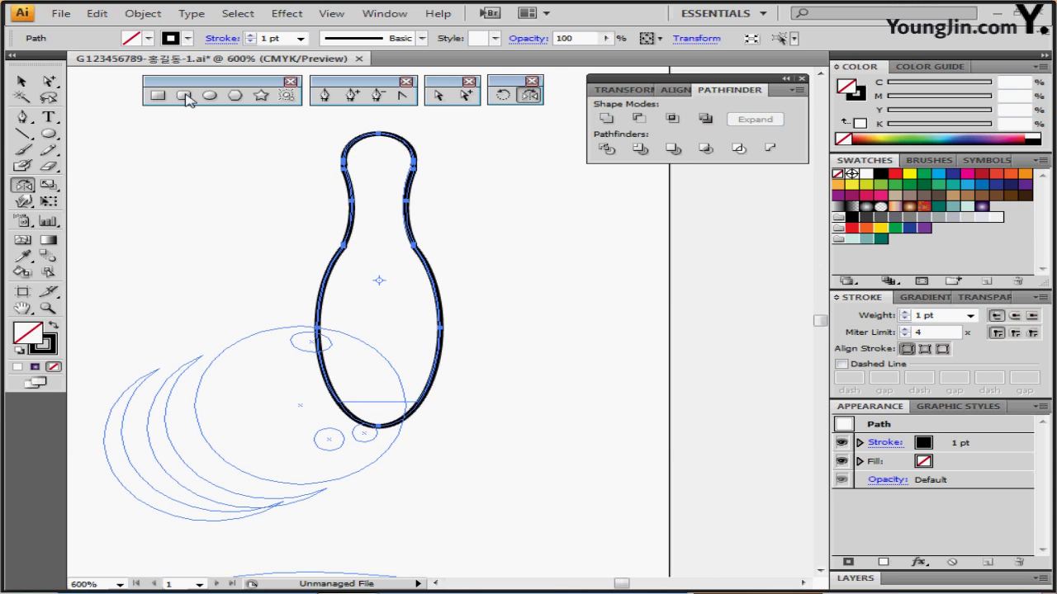
click(157, 95)
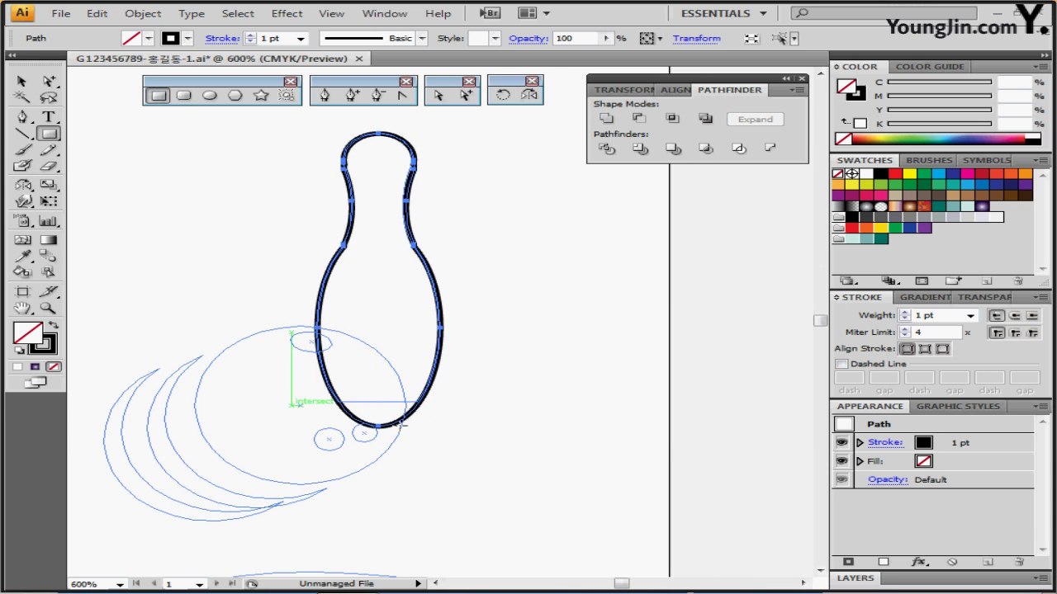
mouse_move(291, 405)
mouse_down()
mouse_move(467, 458)
mouse_move(424, 461)
mouse_up()
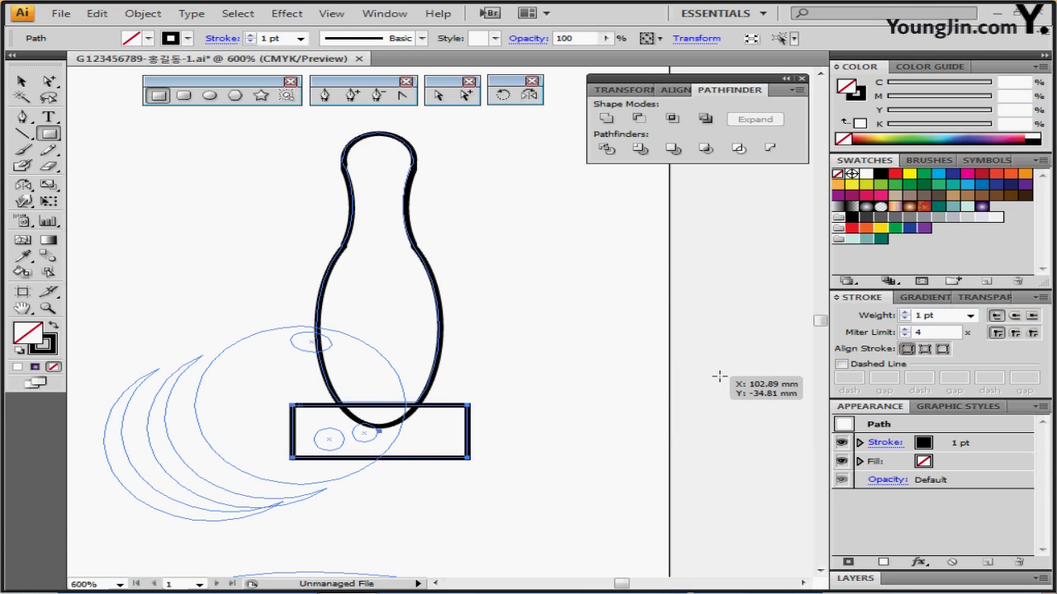
key(Up)
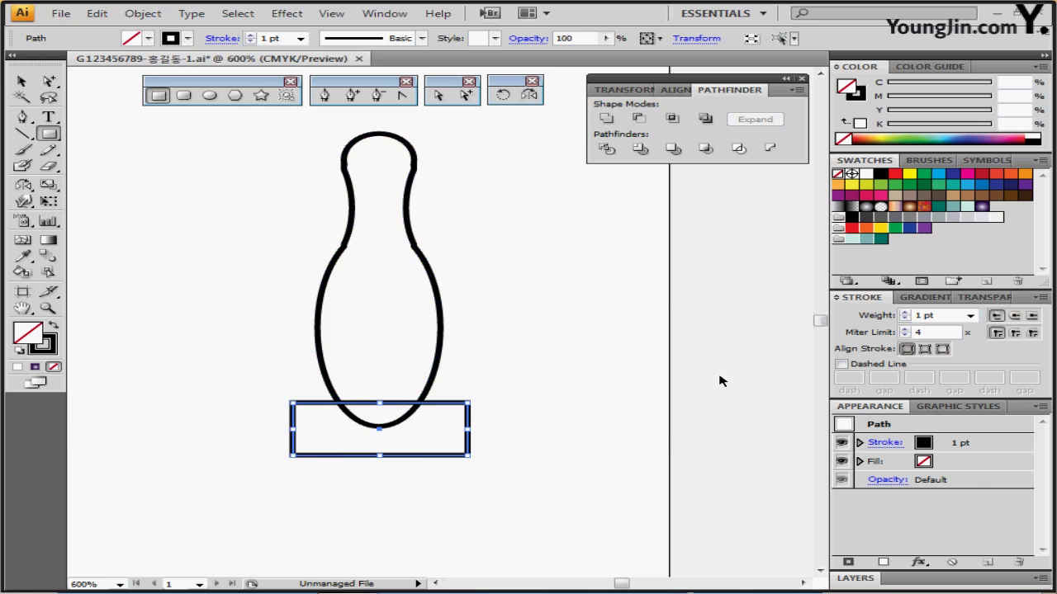
shift+click(351, 139)
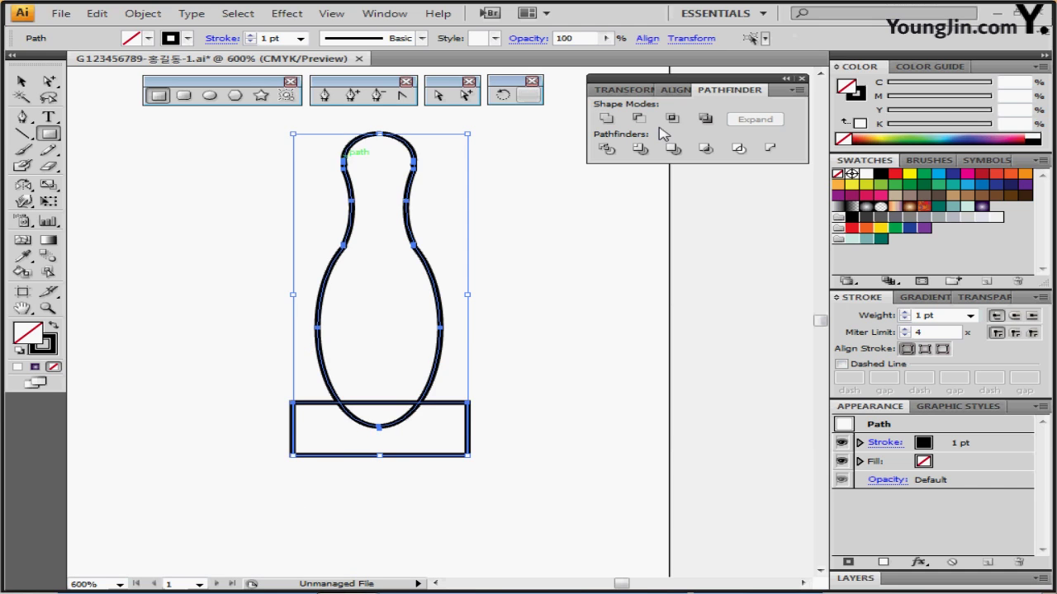
click(641, 120)
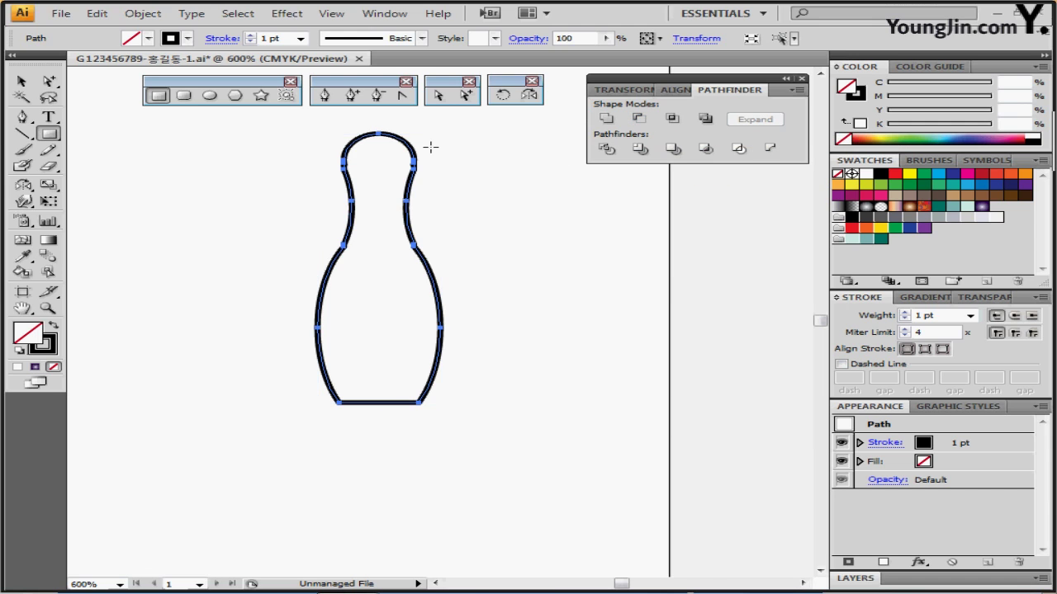
Give the pin outline a dashed stroke with 3 pt dashes
click(189, 39)
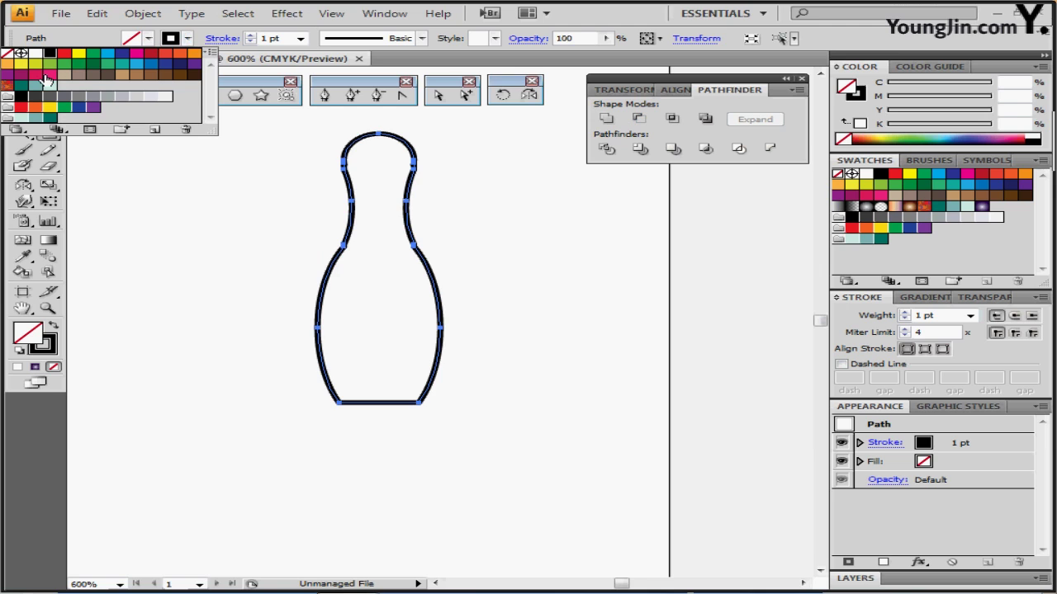
click(224, 40)
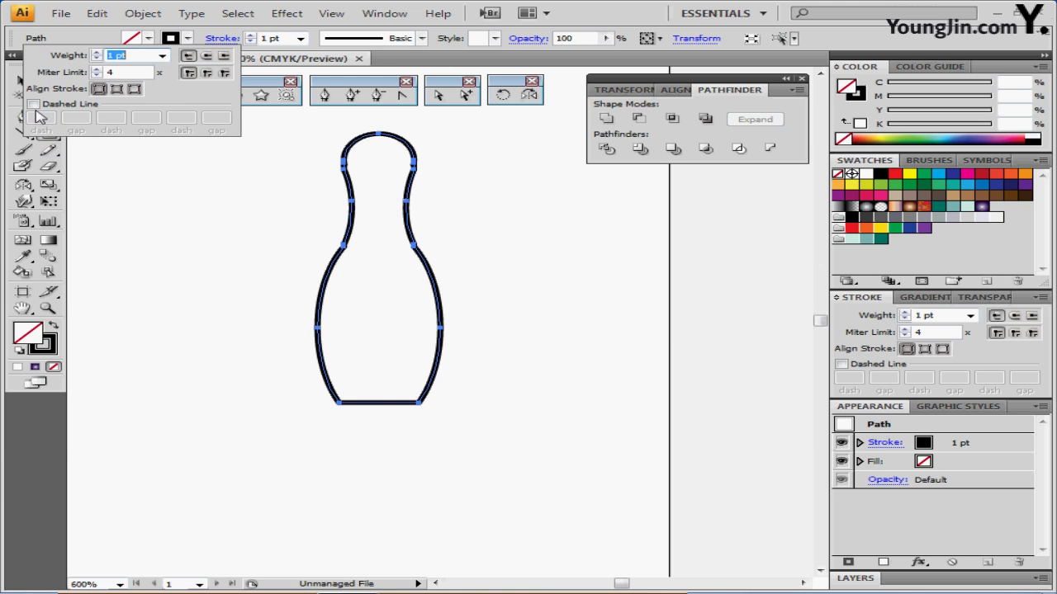
click(33, 104)
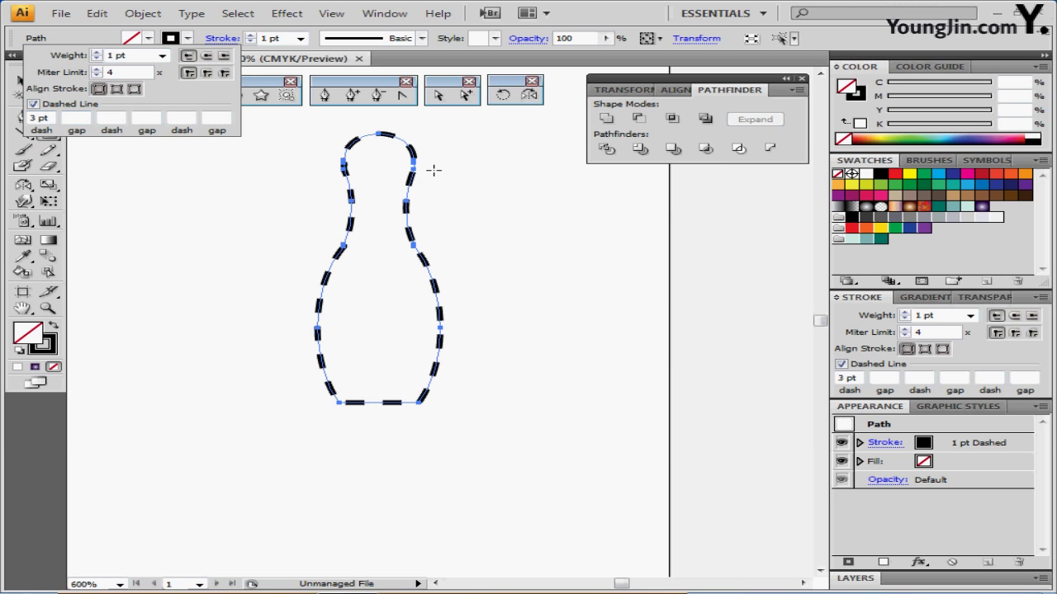
ctrl+click(538, 290)
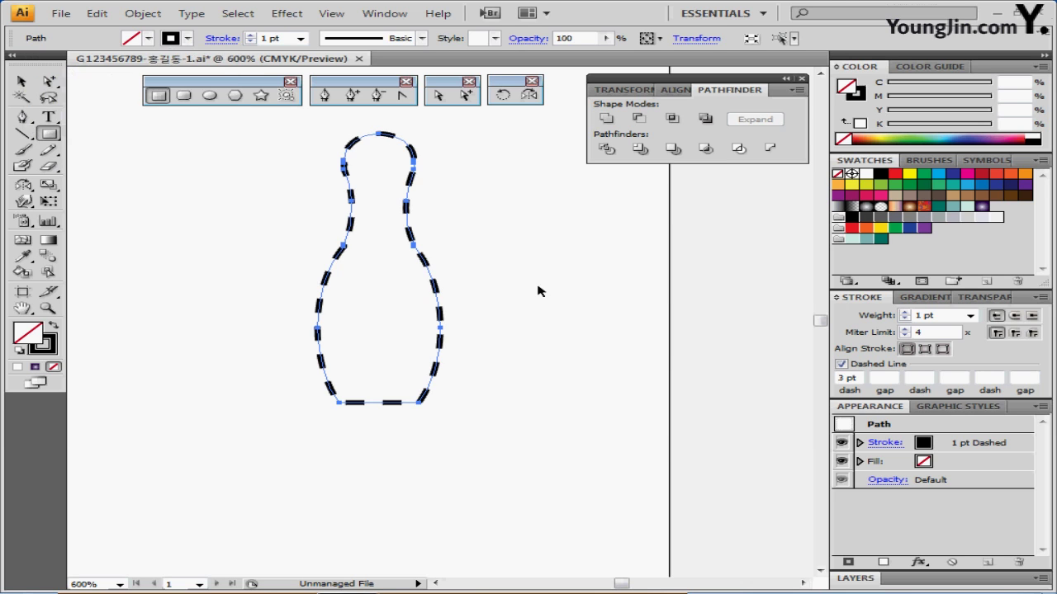
Draw a 12 mm by 12 mm circle and position it over the bowling ball guide, overlapping the pin's base
drag(419, 419, 469, 373)
ctrl+alt+click(470, 376)
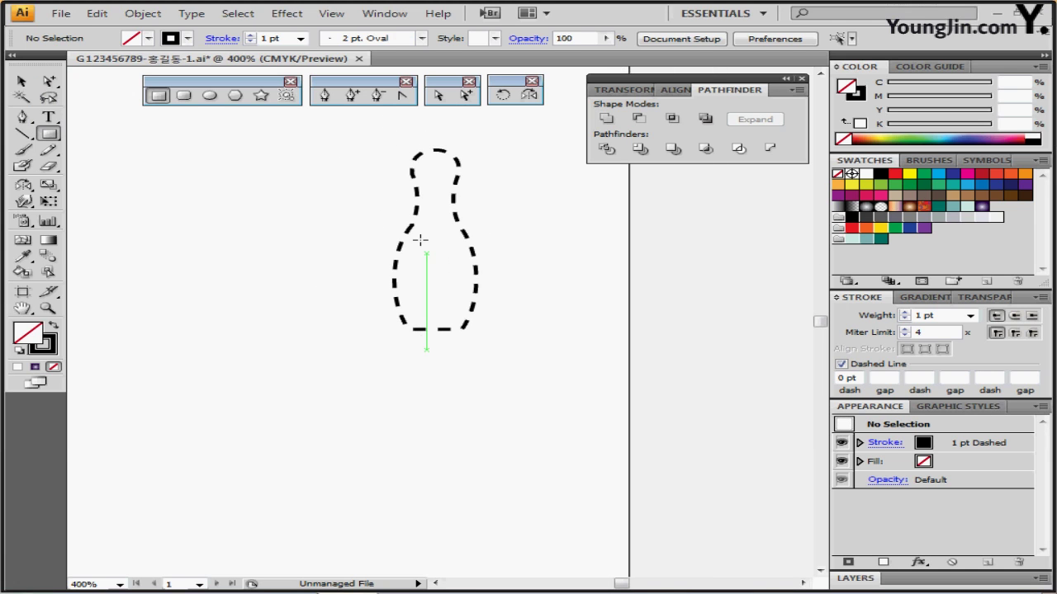
click(209, 96)
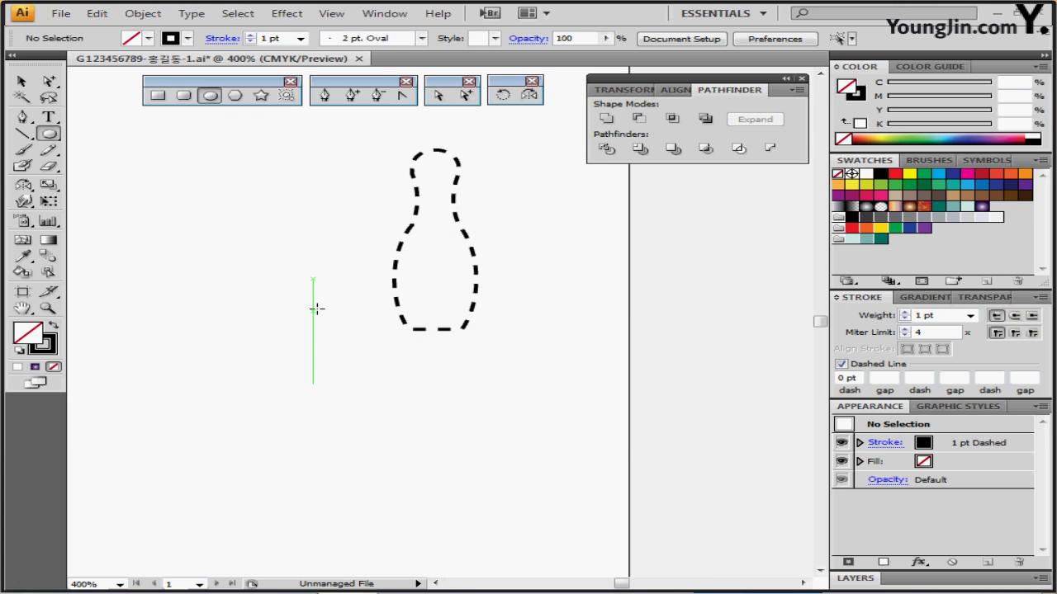
click(318, 311)
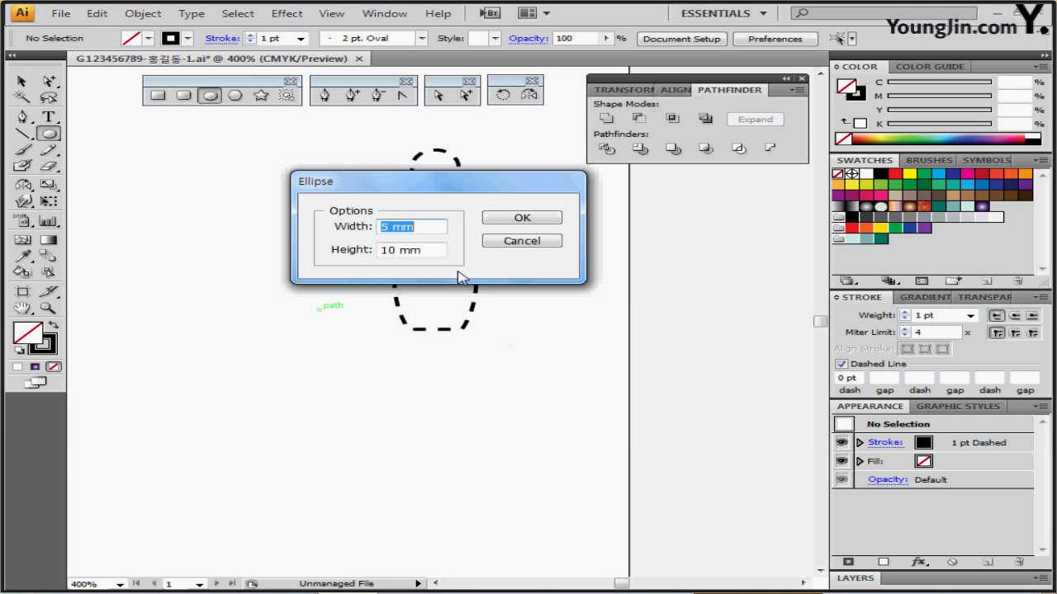
text(12)
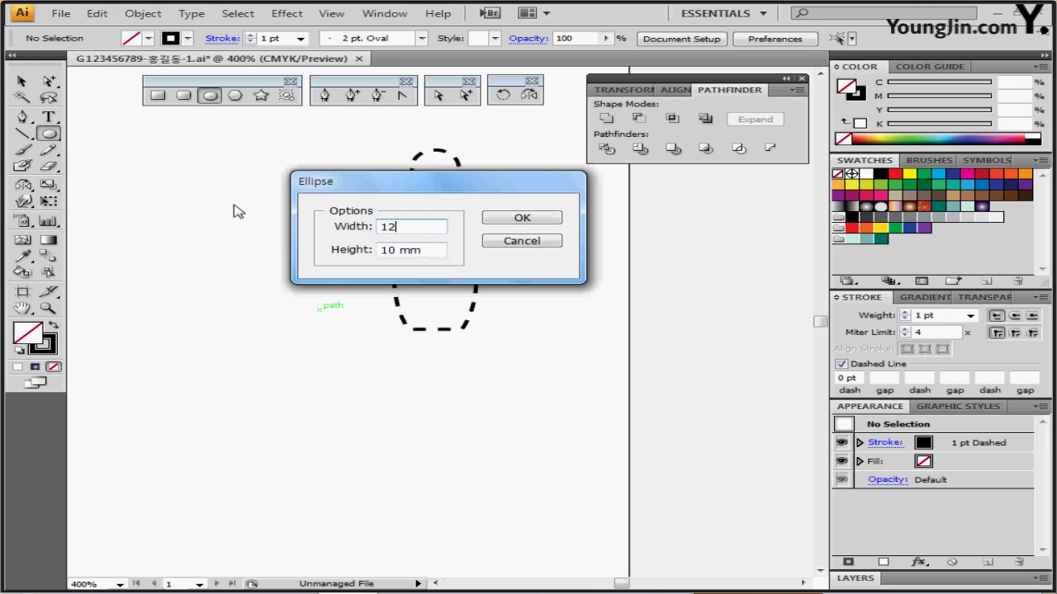
click(330, 250)
click(511, 220)
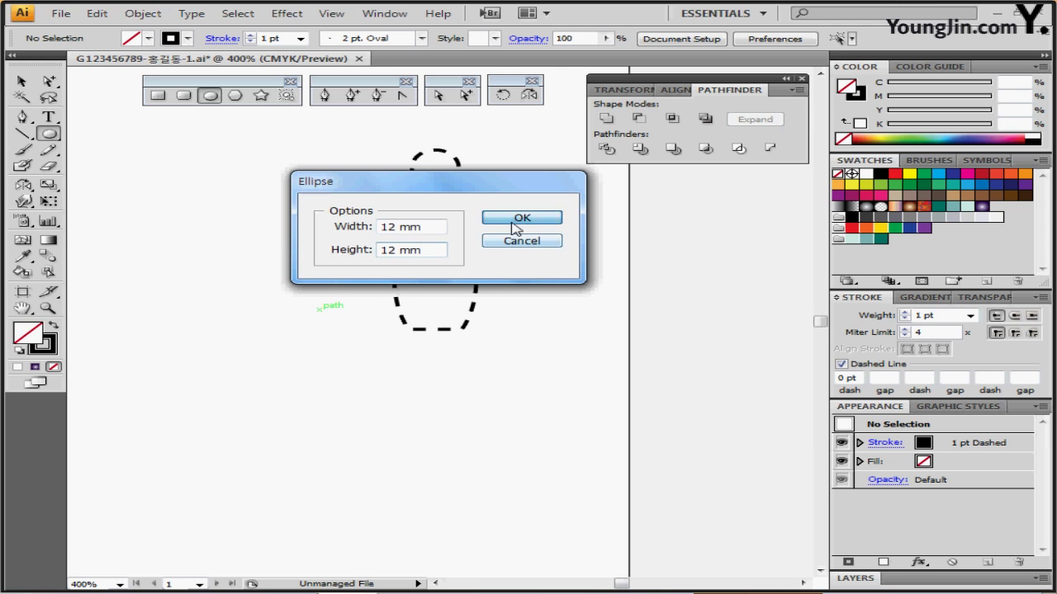
key(ctrl)
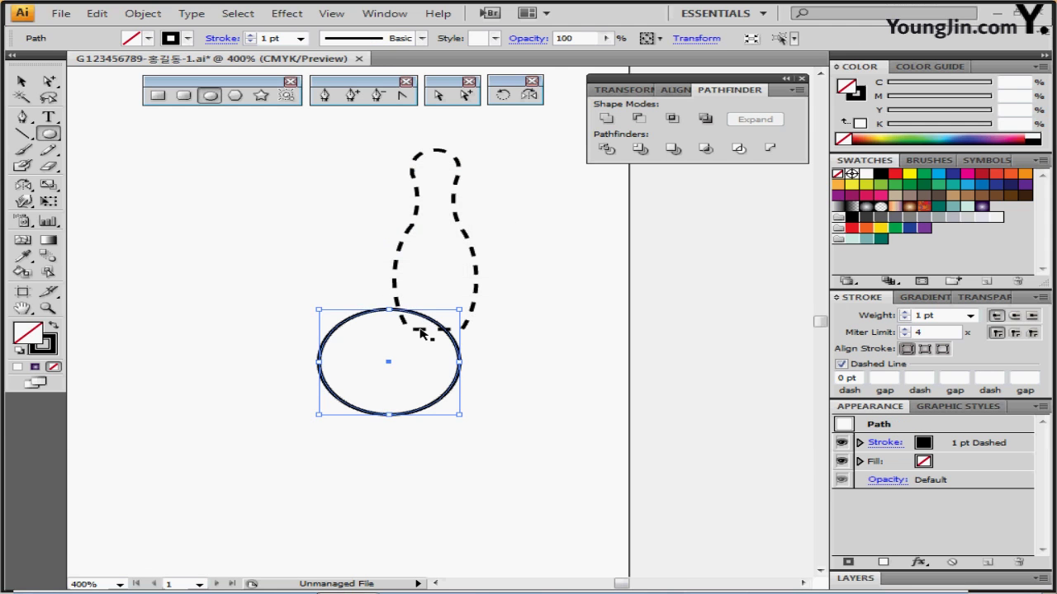
drag(403, 366, 390, 333)
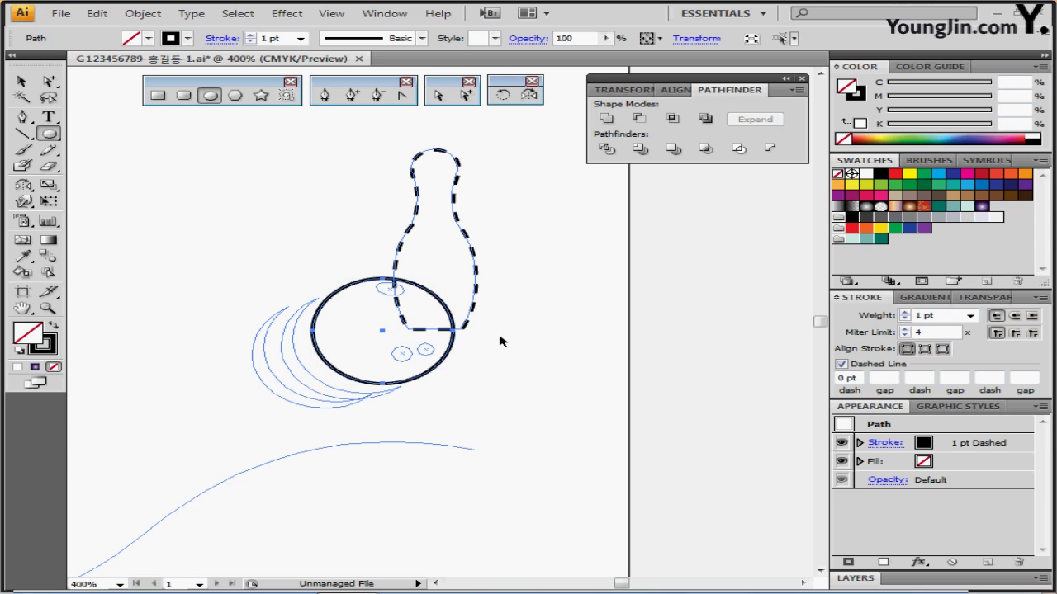
Draw a small circle from its centre on the larger finger-hole guide in the lower part of the ball
key(ctrl+space)
ctrl+click(412, 352)
ctrl+click(456, 317)
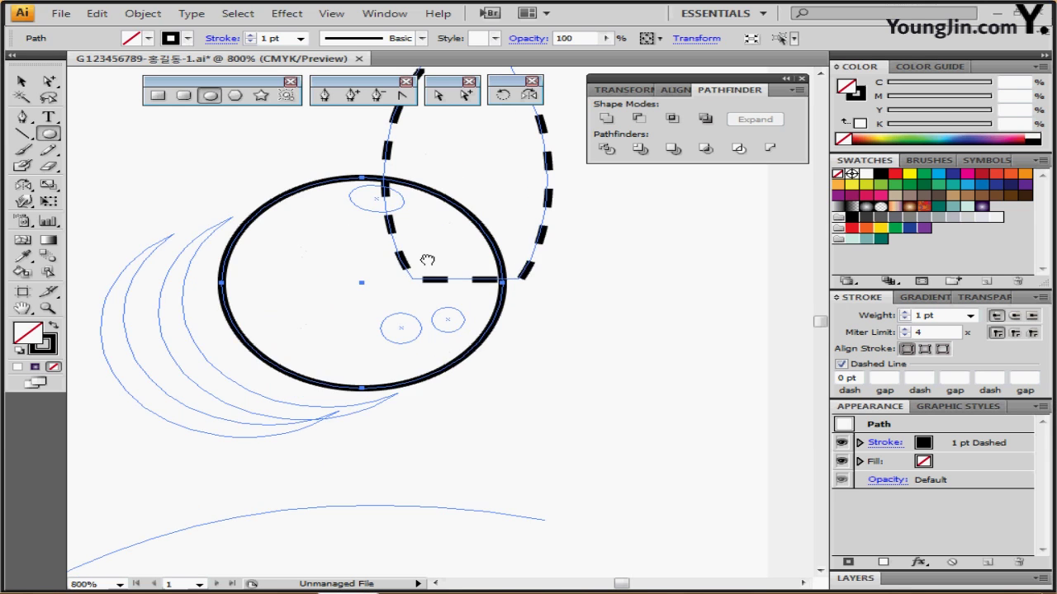
drag(430, 257, 432, 289)
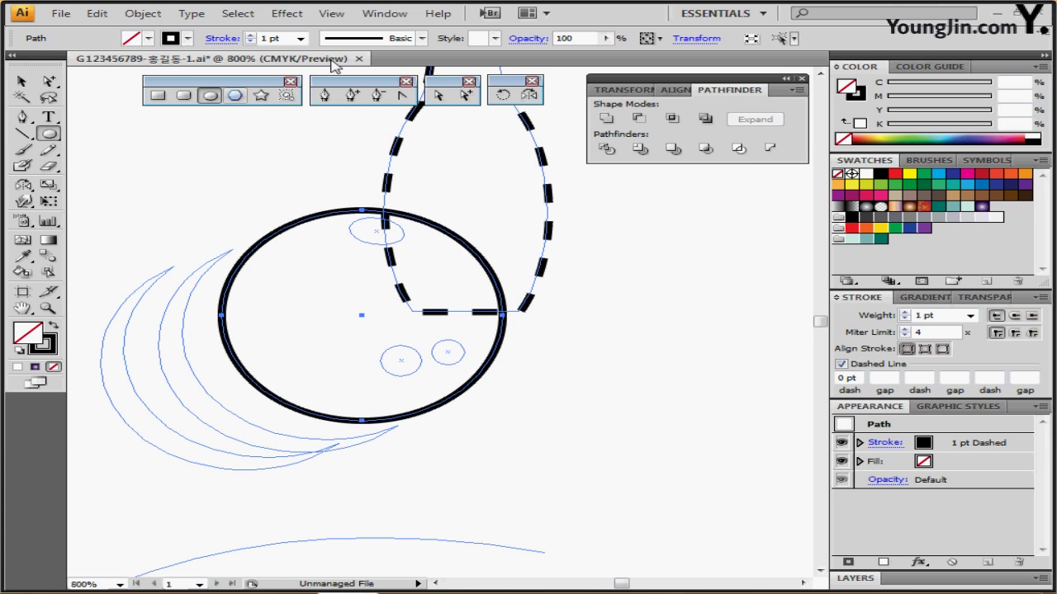
click(220, 97)
mouse_move(404, 360)
mouse_down()
mouse_move(420, 359)
mouse_move(423, 370)
mouse_up()
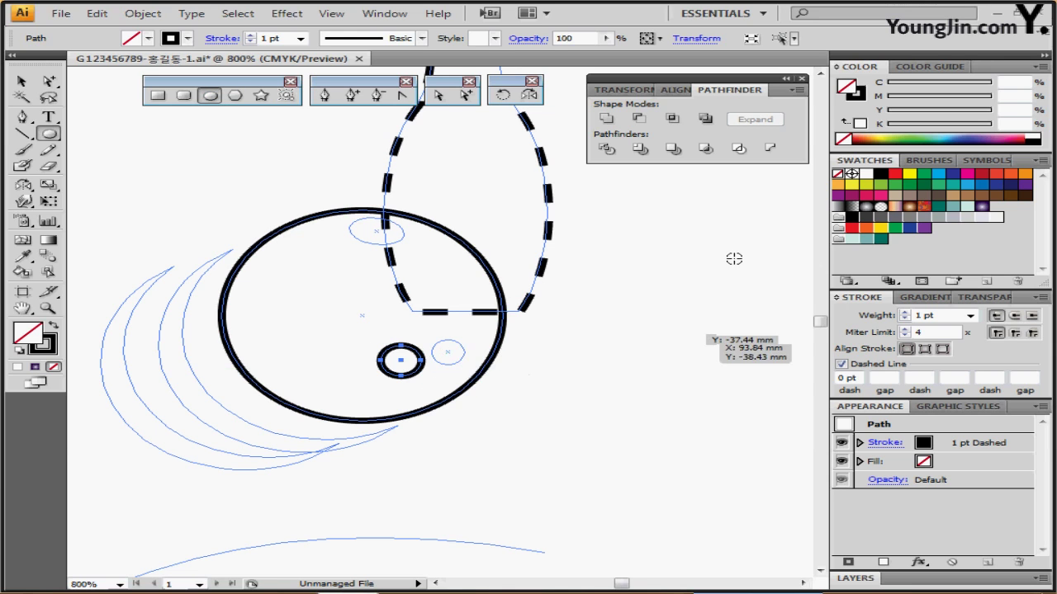
Remove the finger hole's stroke and fill it with 30% black grey
click(842, 139)
click(857, 94)
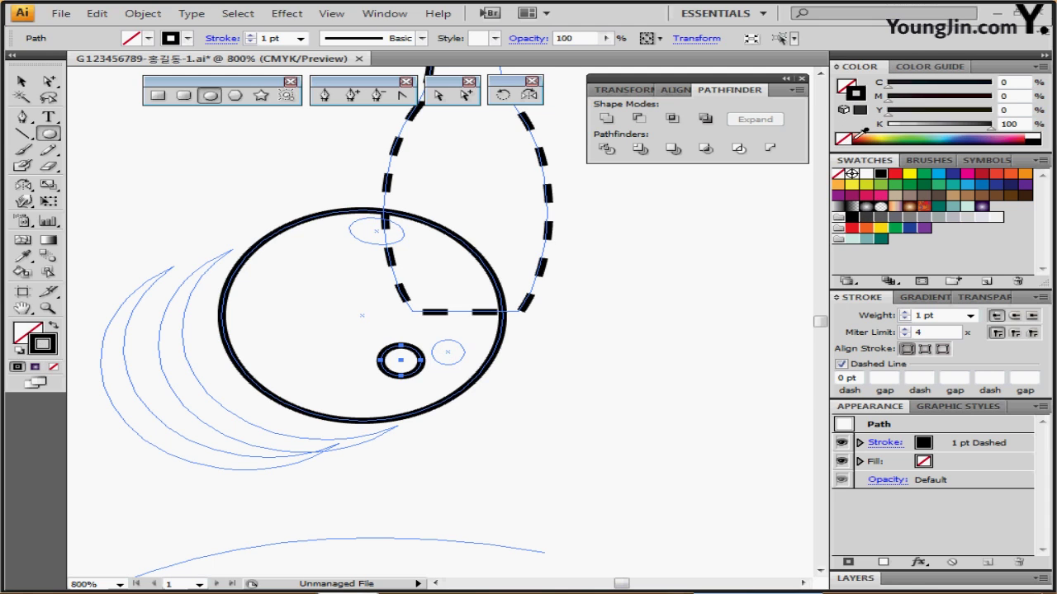
click(855, 139)
click(843, 139)
click(846, 89)
click(845, 87)
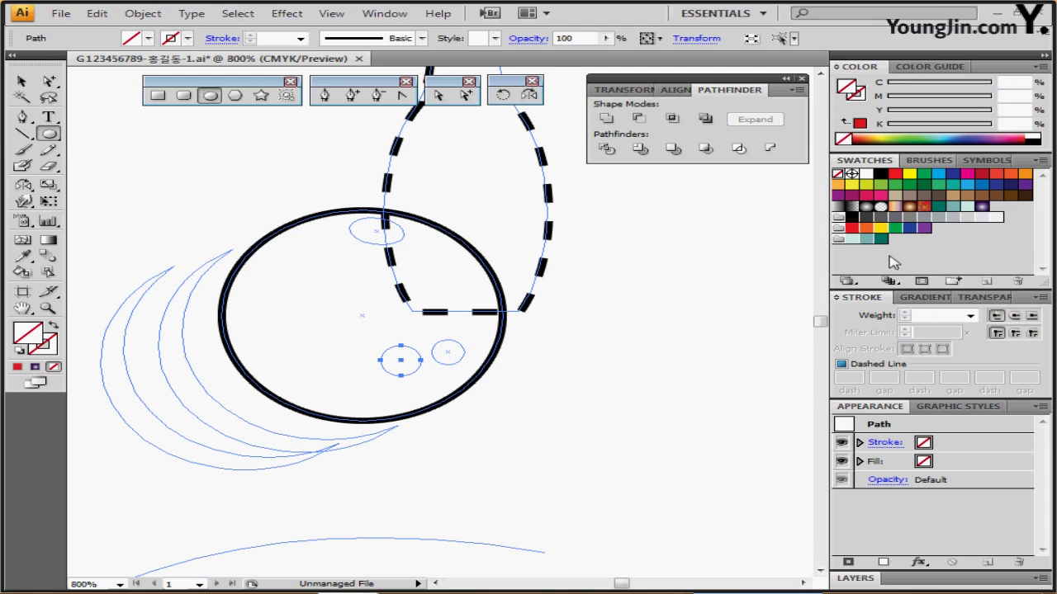
click(953, 217)
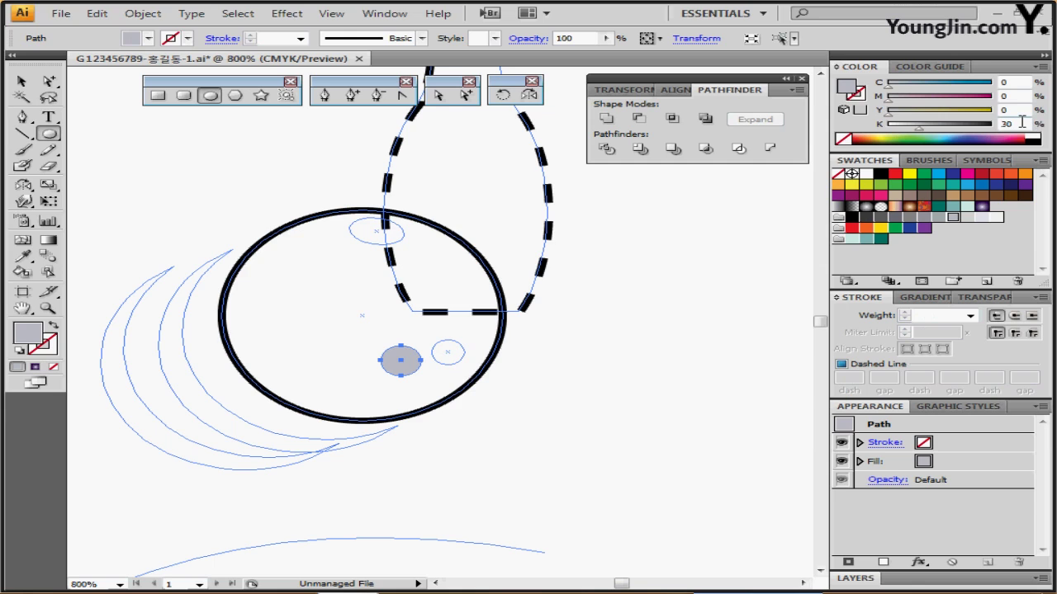
click(1022, 123)
Draw the smaller finger hole and a flat ellipse near the ball's upper edge, tilting the ellipse slightly clockwise with the guides hidden
drag(449, 353, 465, 369)
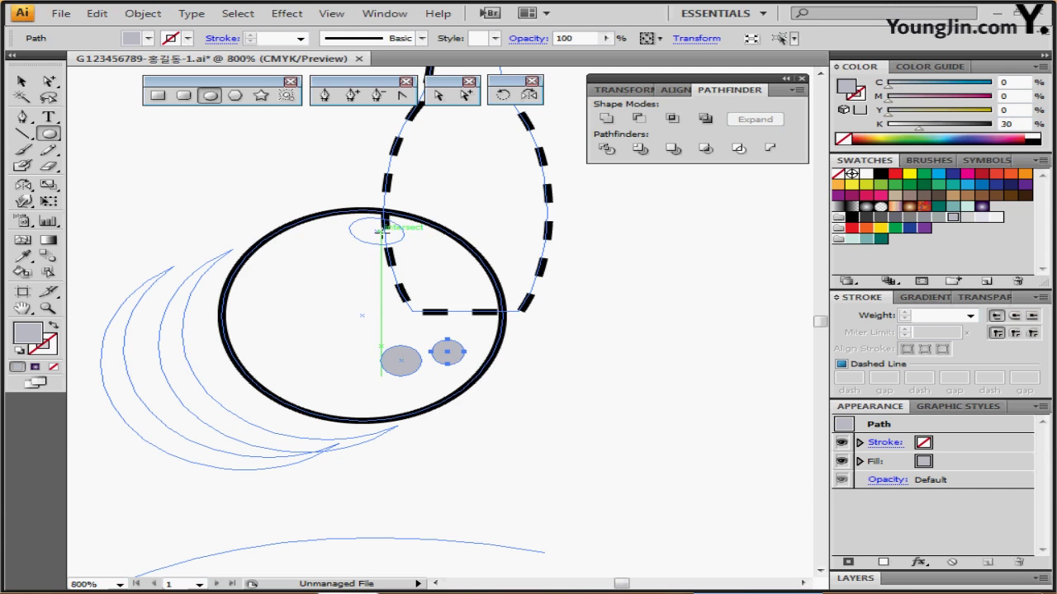
drag(381, 232, 411, 245)
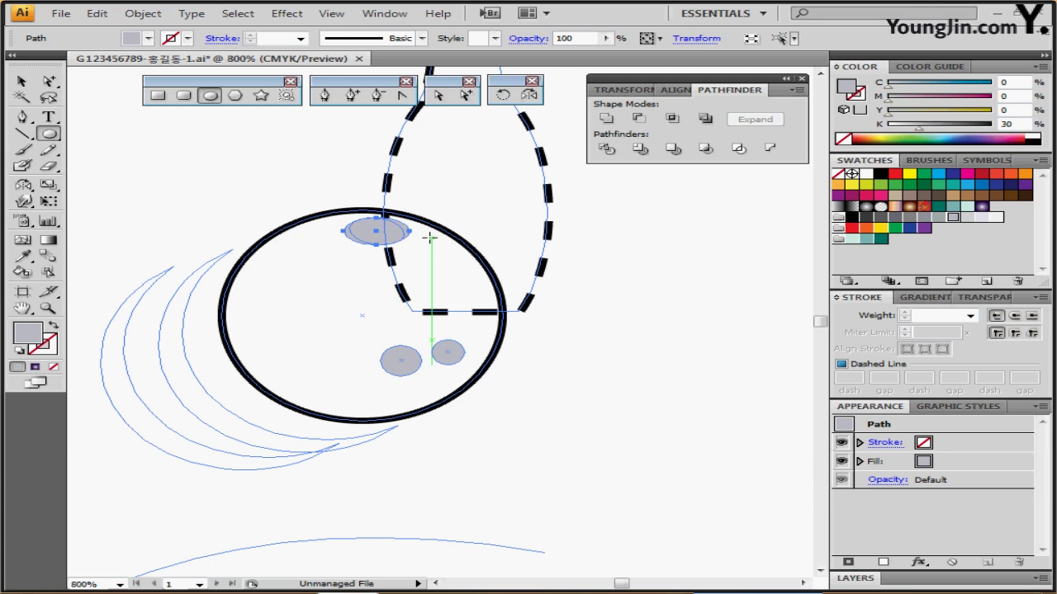
key(ctrl+semicolon)
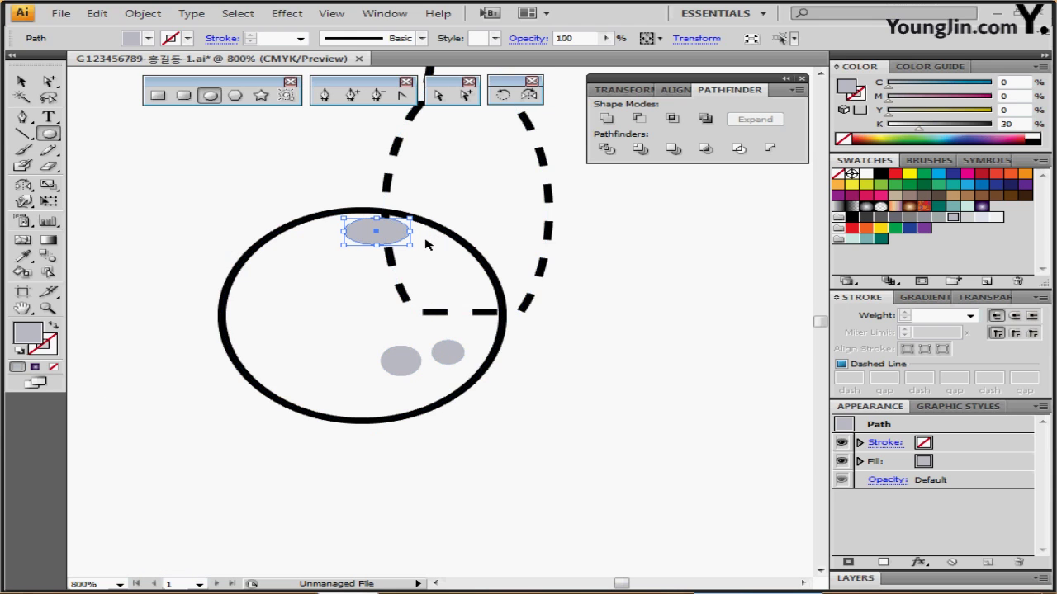
drag(417, 248, 410, 253)
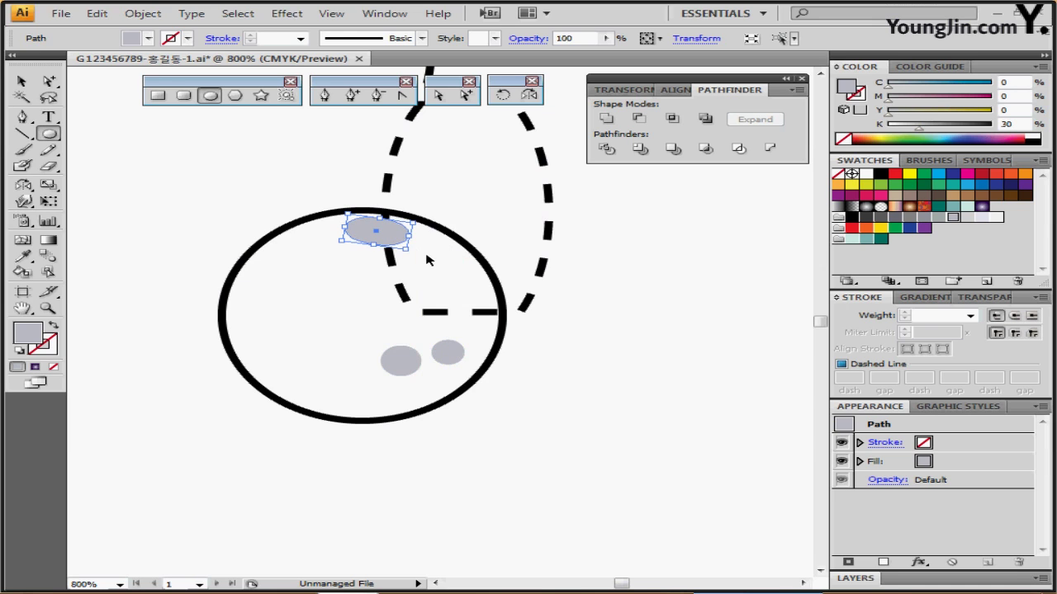
Fill the bowling ball with the purple radial gradient and remove its stroke
key(ctrl)
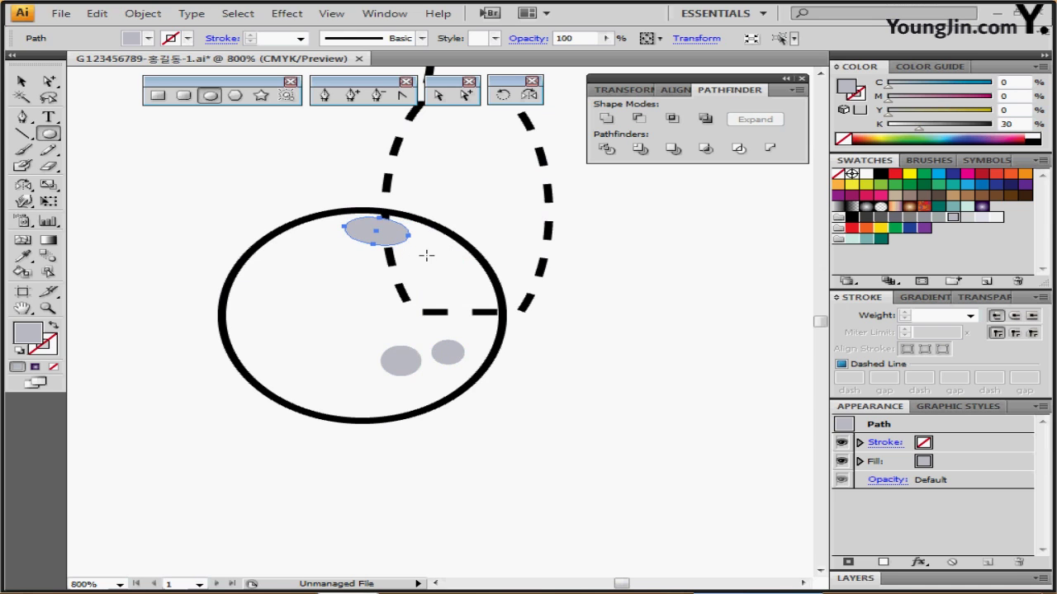
key(ctrl)
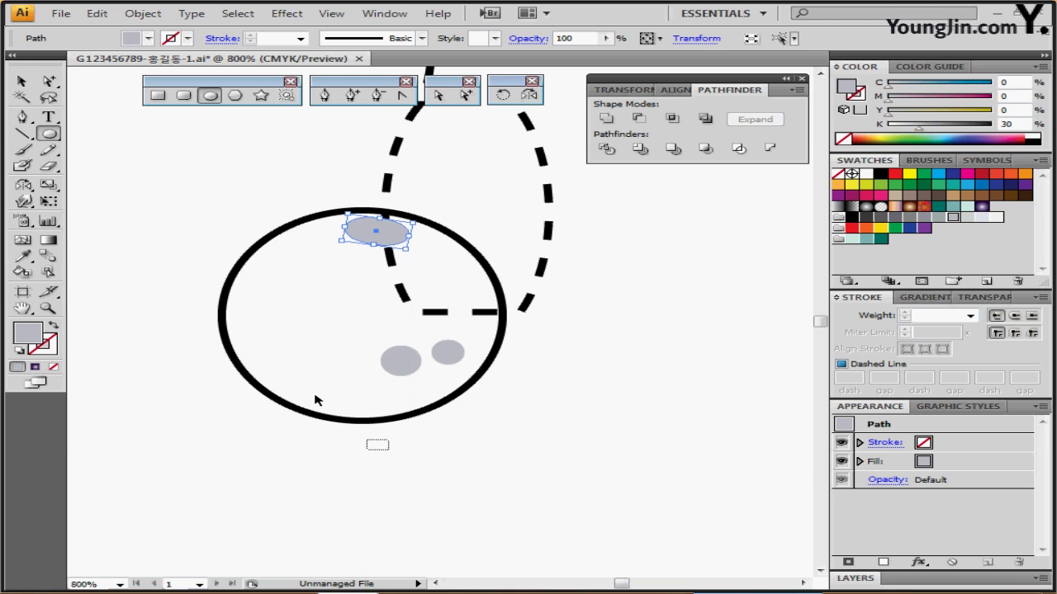
ctrl+click(311, 396)
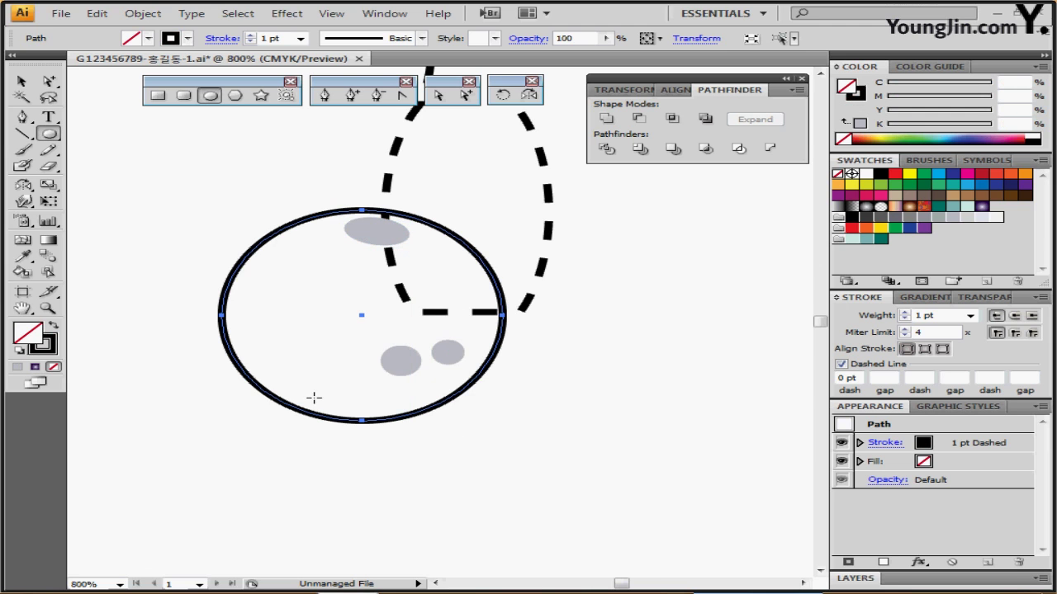
key(period)
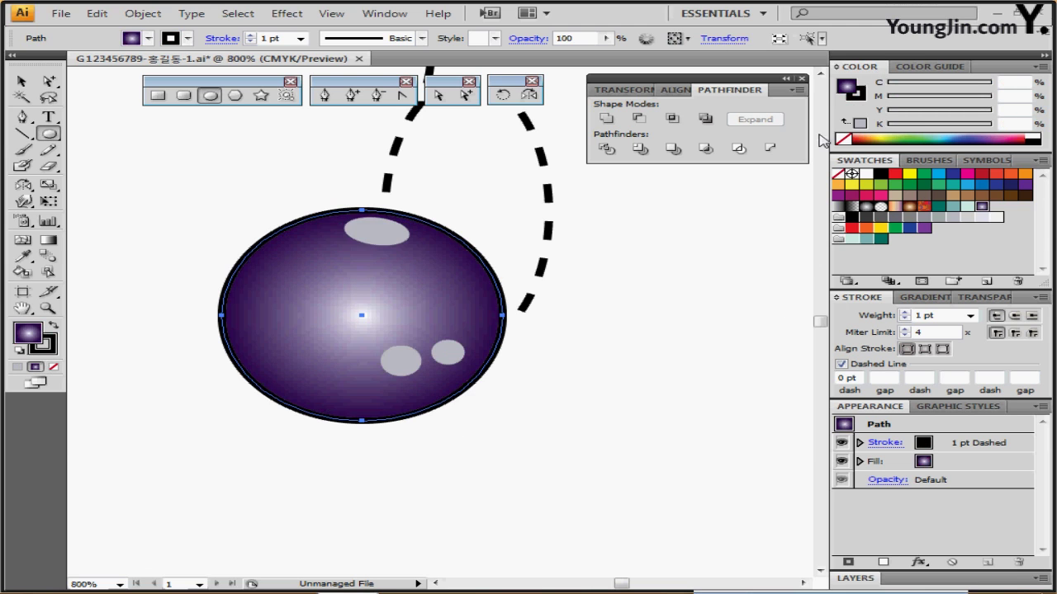
click(842, 140)
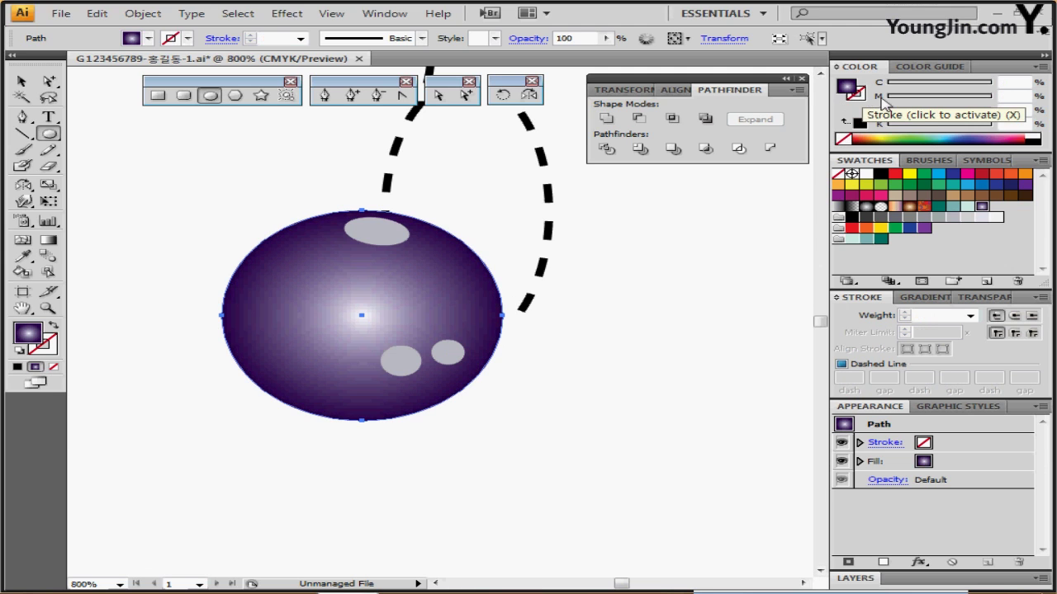
Keep the ball's gradient radial, switching the white start stop to CMYK and using C 80, M 100, Y 0, K 60 for the end stop
click(925, 297)
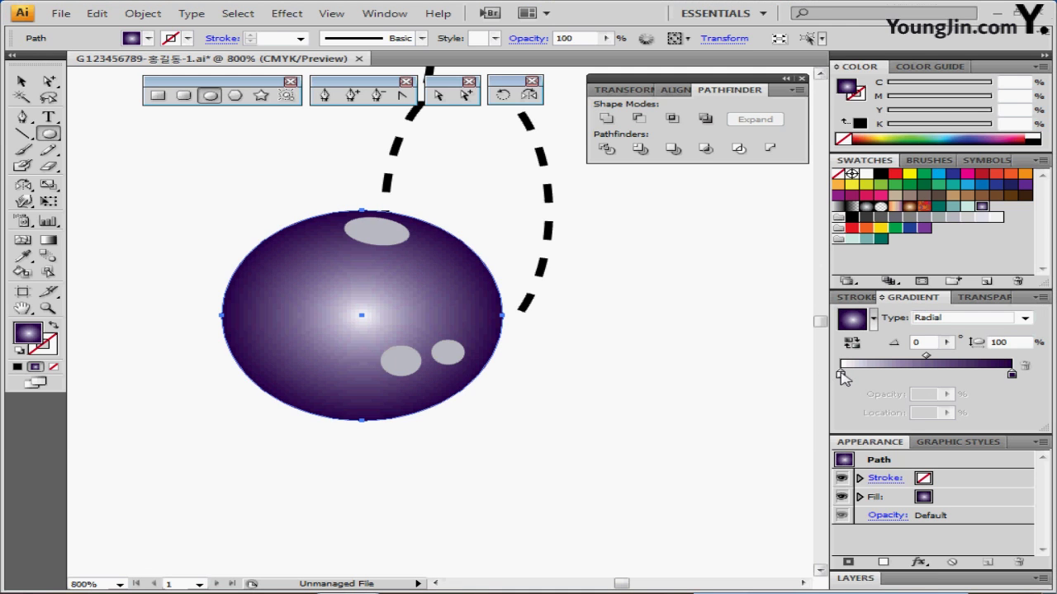
click(841, 374)
click(950, 321)
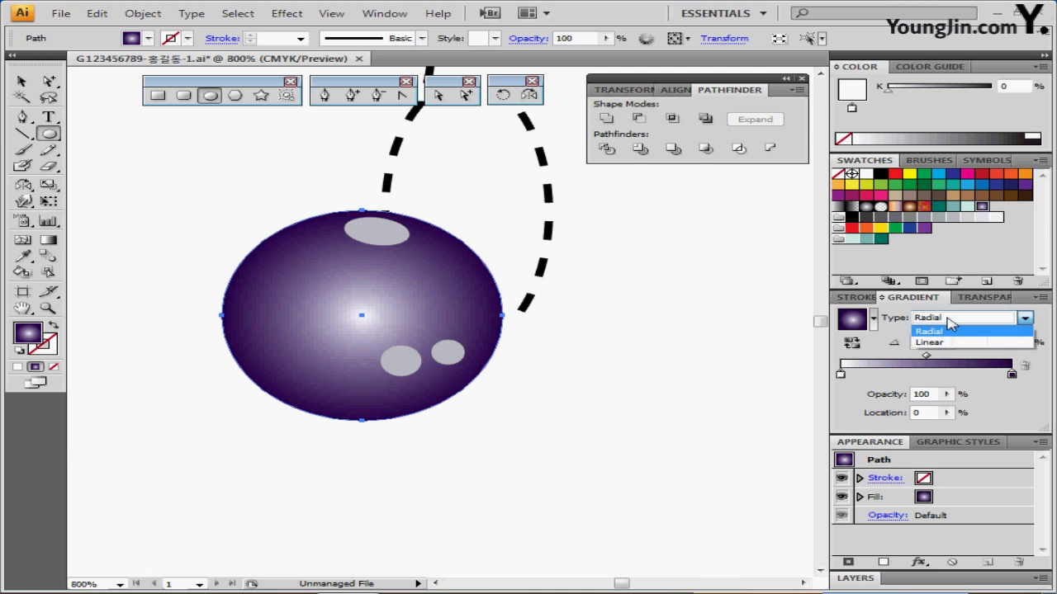
click(945, 331)
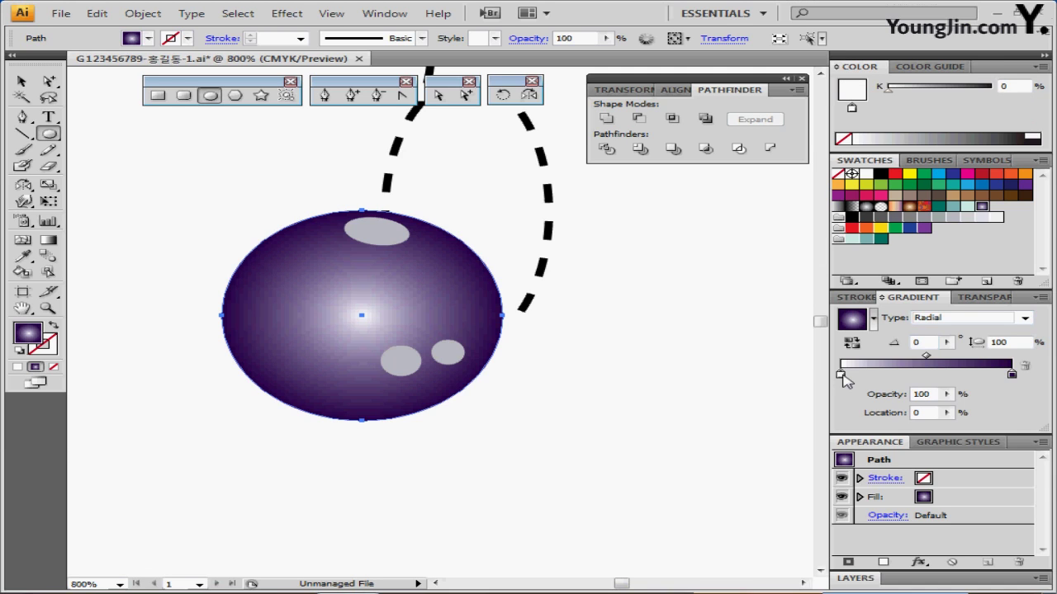
double_click(842, 375)
click(1042, 388)
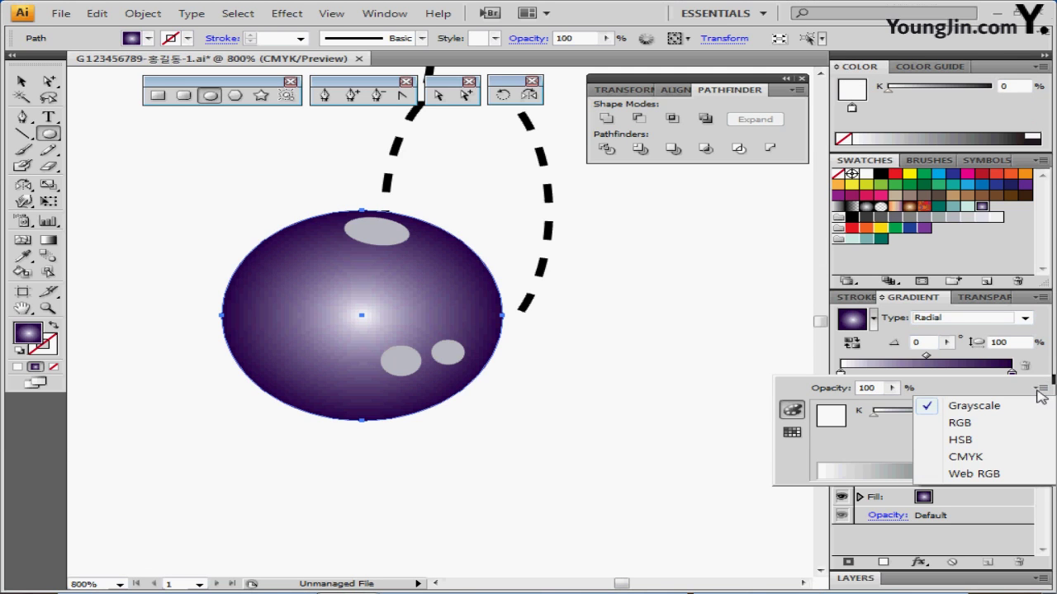
click(1012, 459)
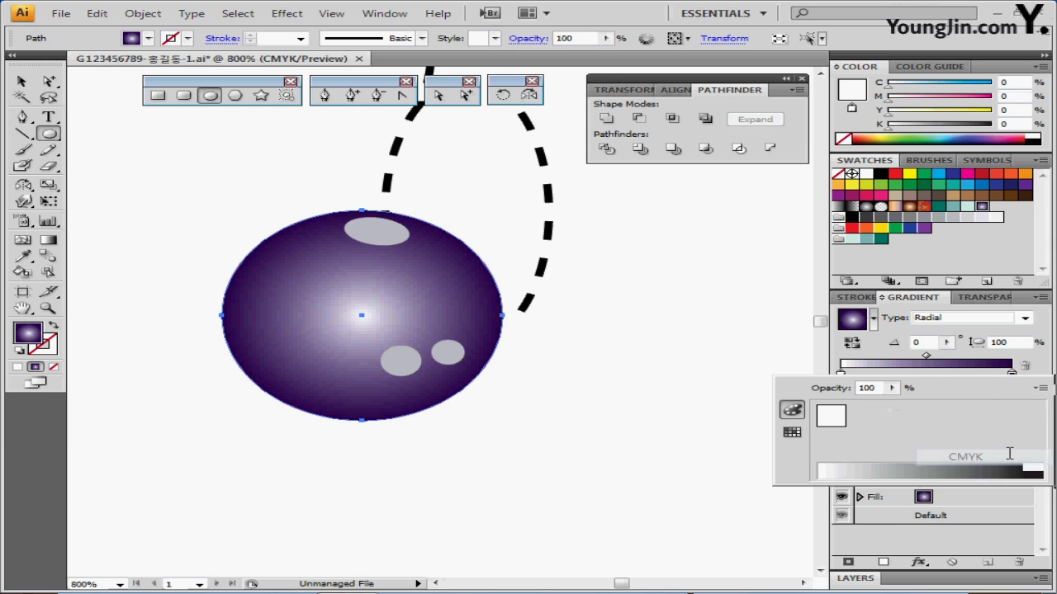
click(1013, 375)
double_click(1014, 377)
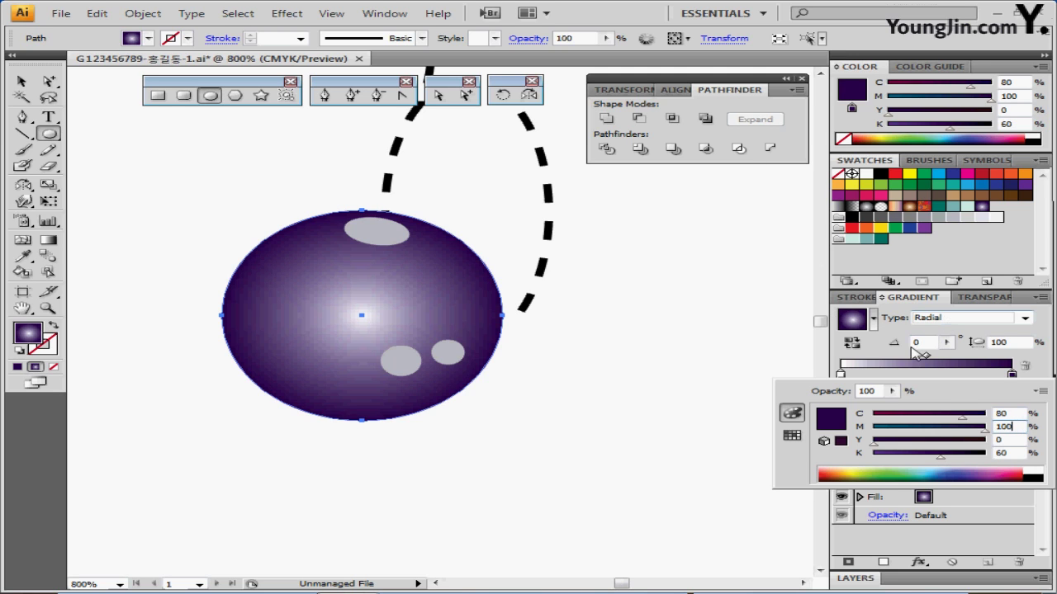
click(841, 375)
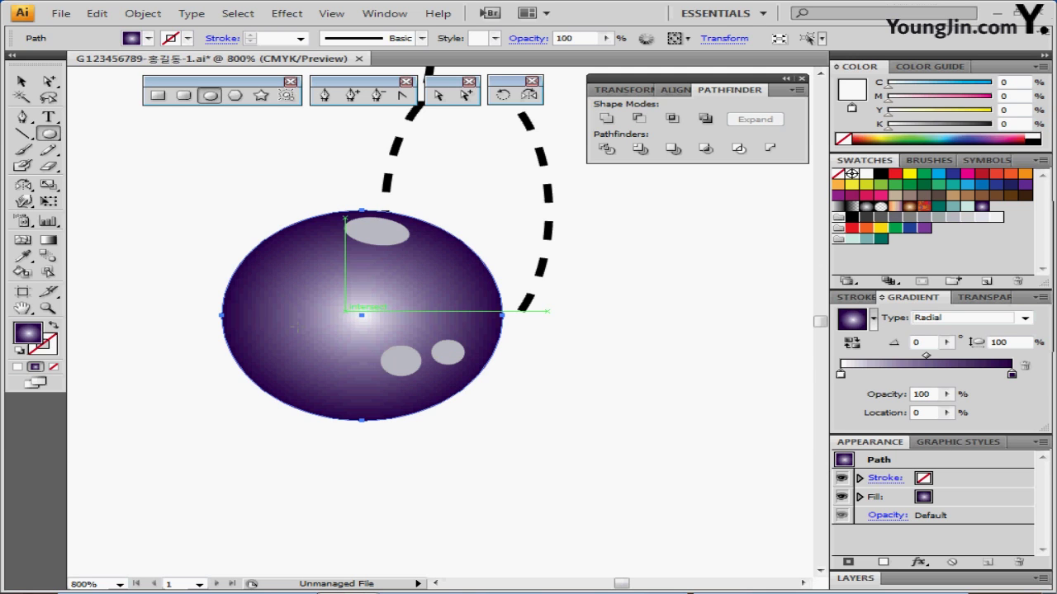
Shift the gradient's highlight to the ball's upper-left area and angle it toward the lower right with the Gradient tool, leaving the ball deselected
click(47, 239)
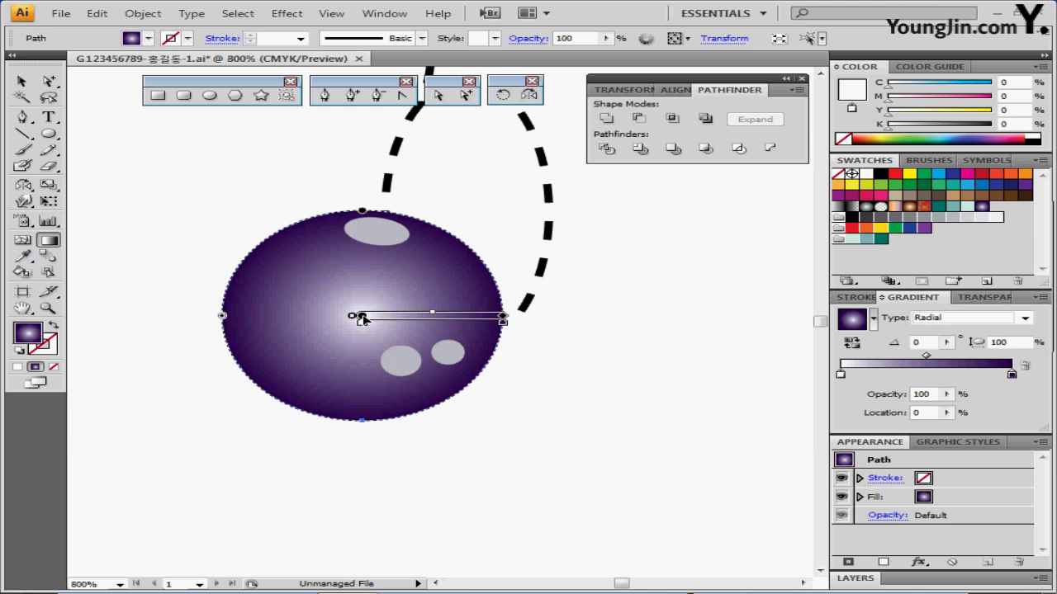
drag(363, 319, 306, 290)
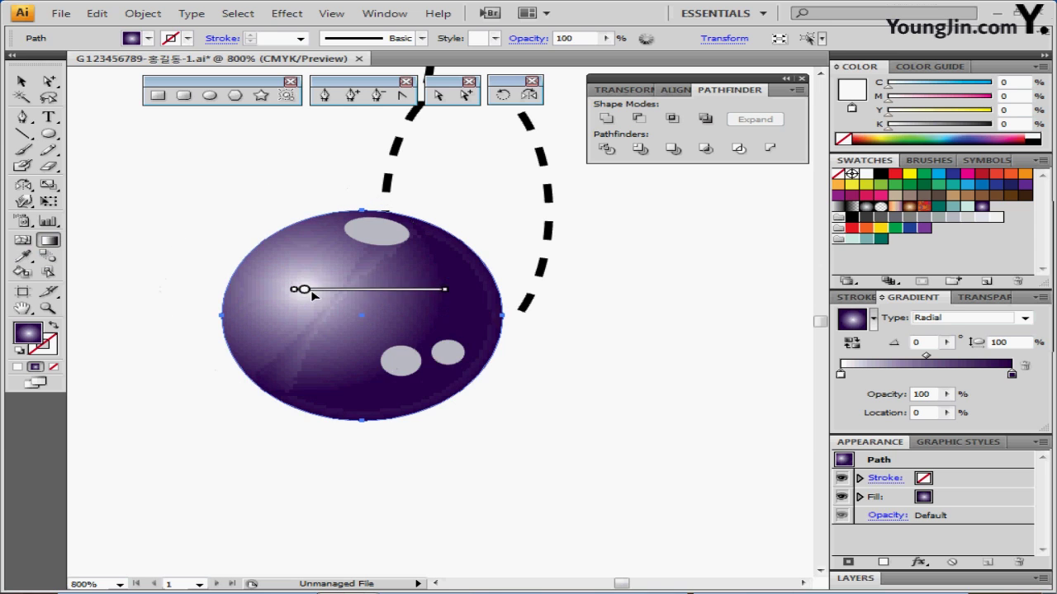
drag(305, 291, 318, 288)
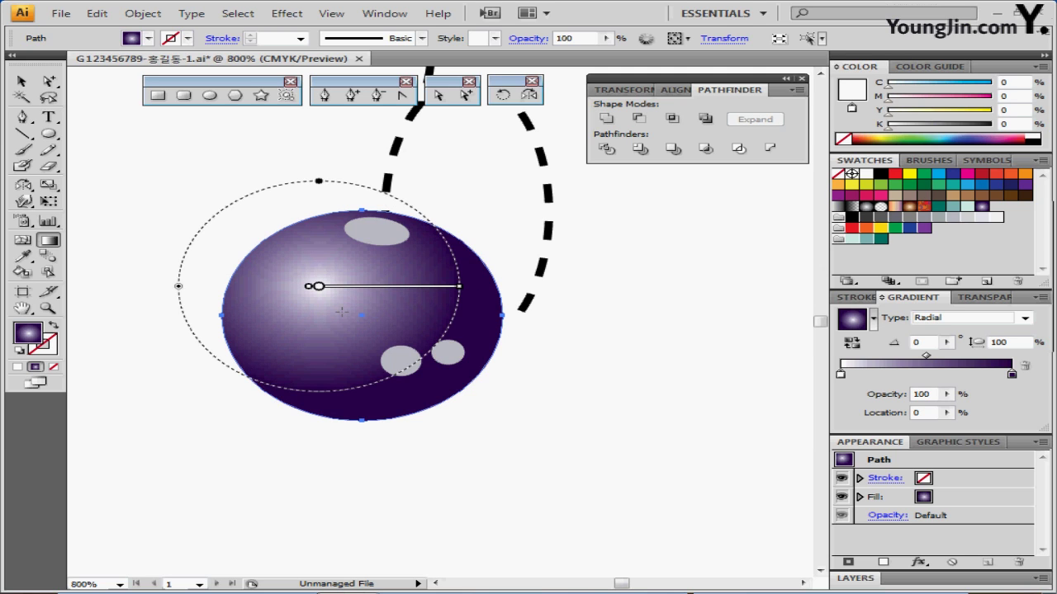
mouse_move(294, 291)
mouse_down()
mouse_move(389, 368)
mouse_move(377, 361)
mouse_up()
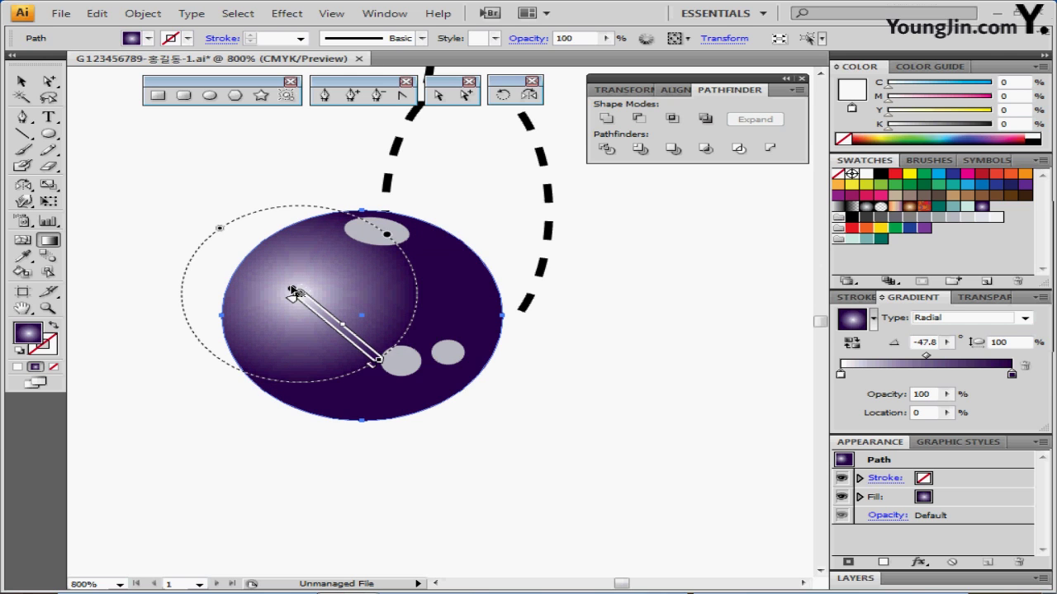
mouse_move(295, 291)
mouse_down()
mouse_move(302, 283)
mouse_move(305, 293)
mouse_up()
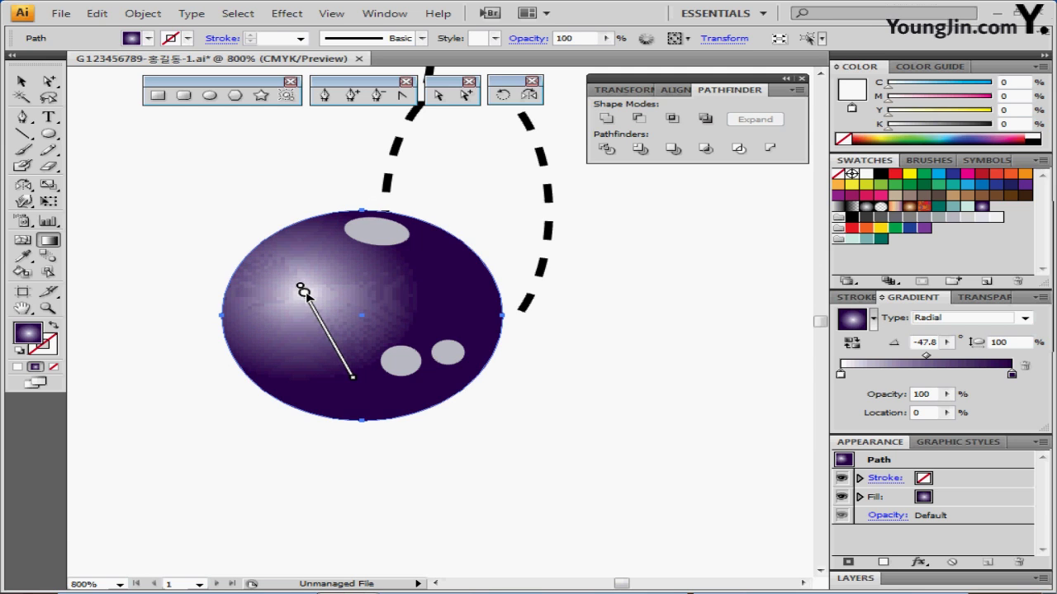
key(ctrl)
ctrl+click(516, 433)
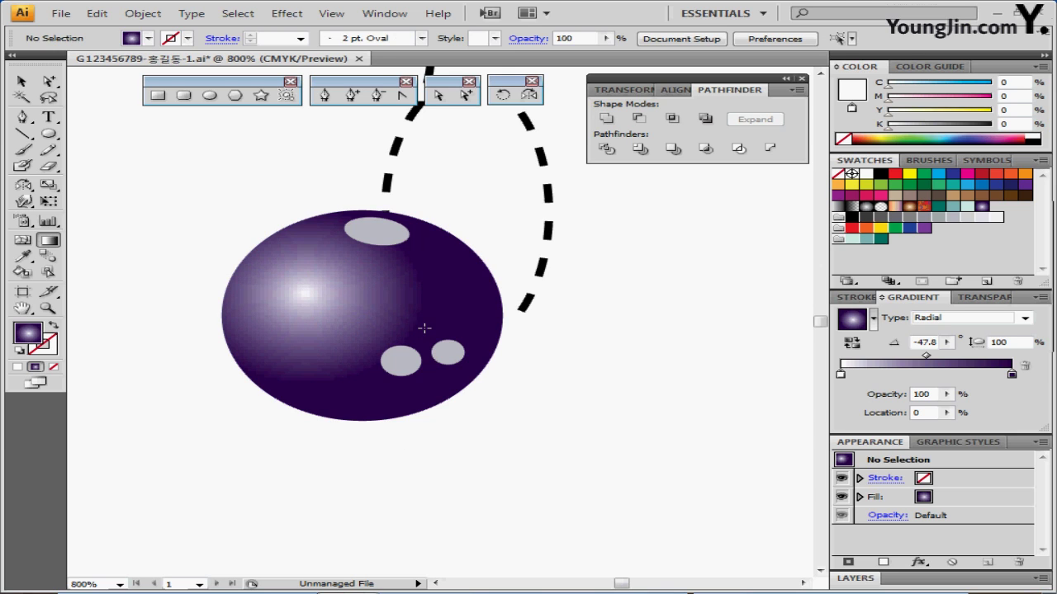
Restore the default white fill and black stroke and draw a circle about 13.4 mm wide overlapping the ball's lower-left side
ctrl+alt+click(453, 295)
drag(465, 378, 526, 350)
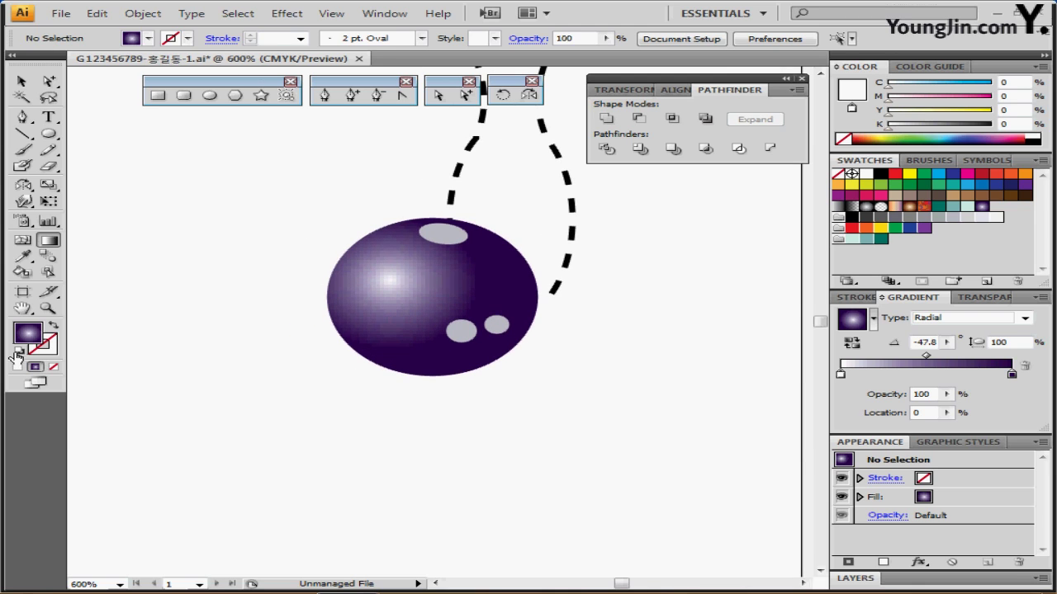
click(18, 352)
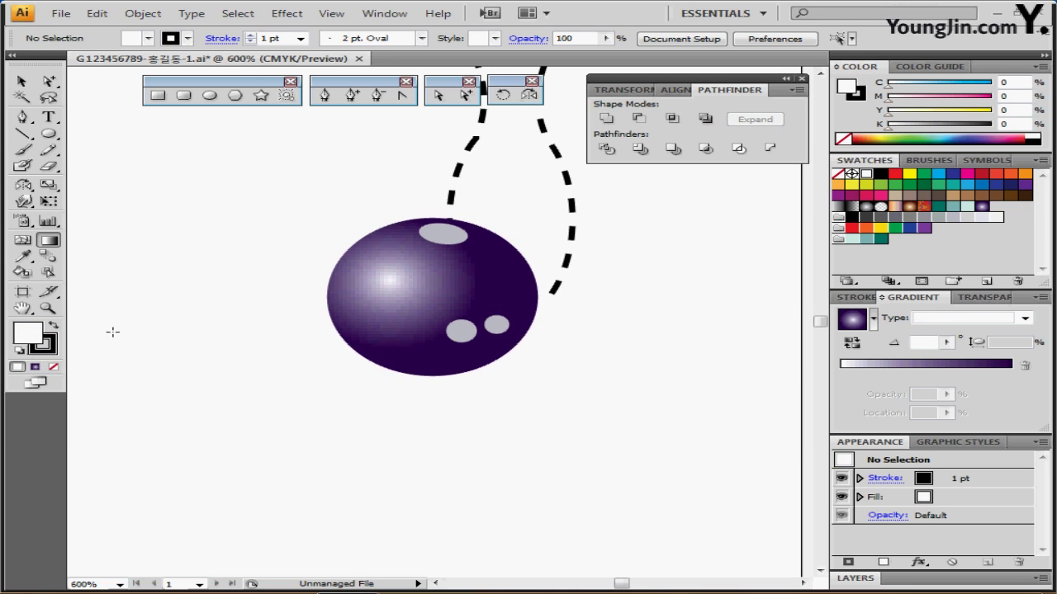
click(211, 97)
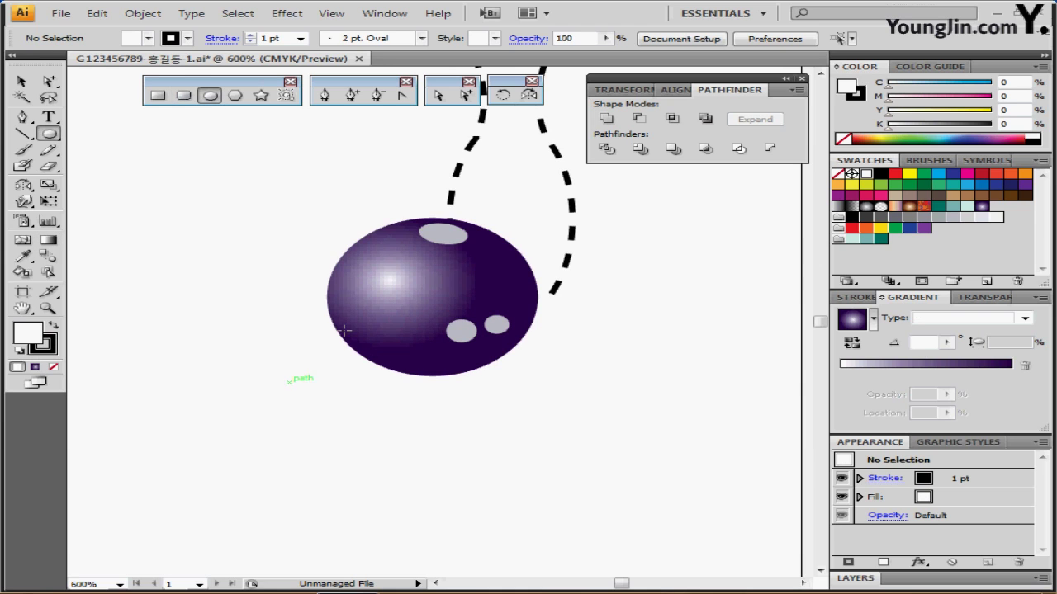
drag(358, 337, 475, 403)
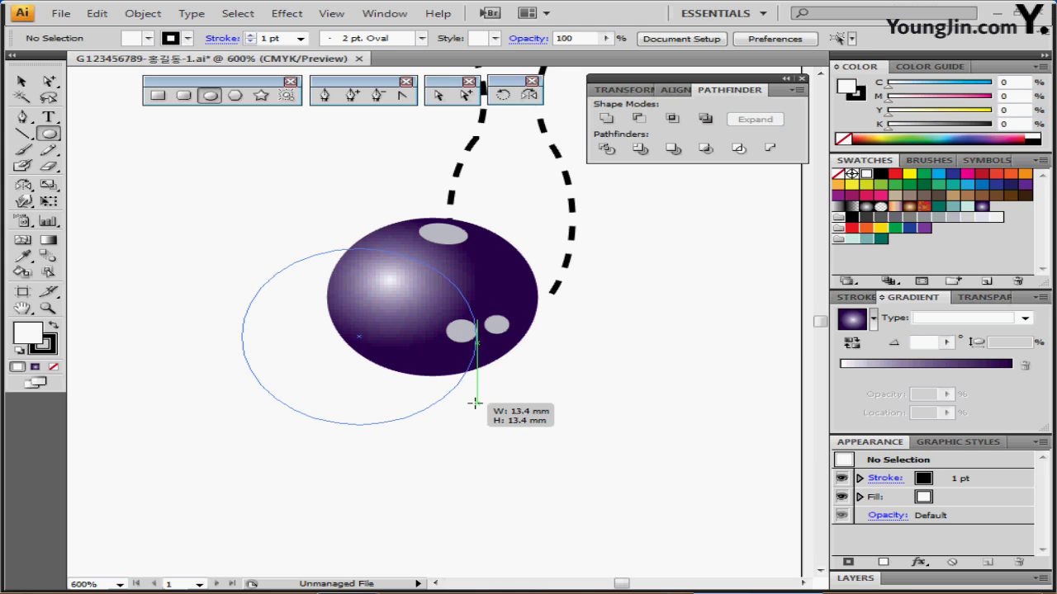
drag(475, 403, 474, 403)
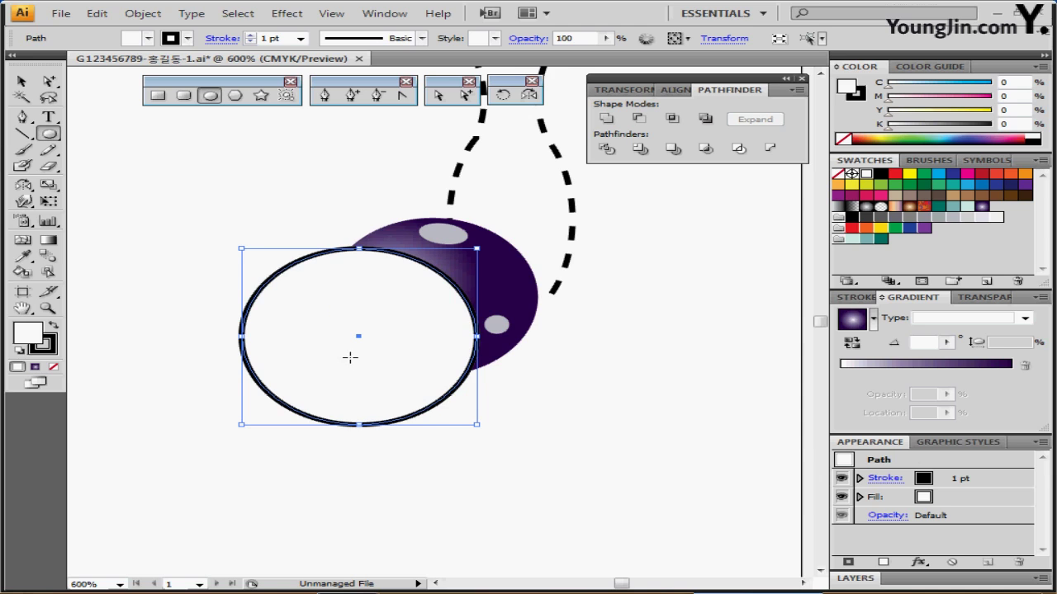
Duplicate the circle about 0.82 mm right and 1.2 mm up, and subtract the copy from the original to form a crescent
drag(350, 363, 366, 350)
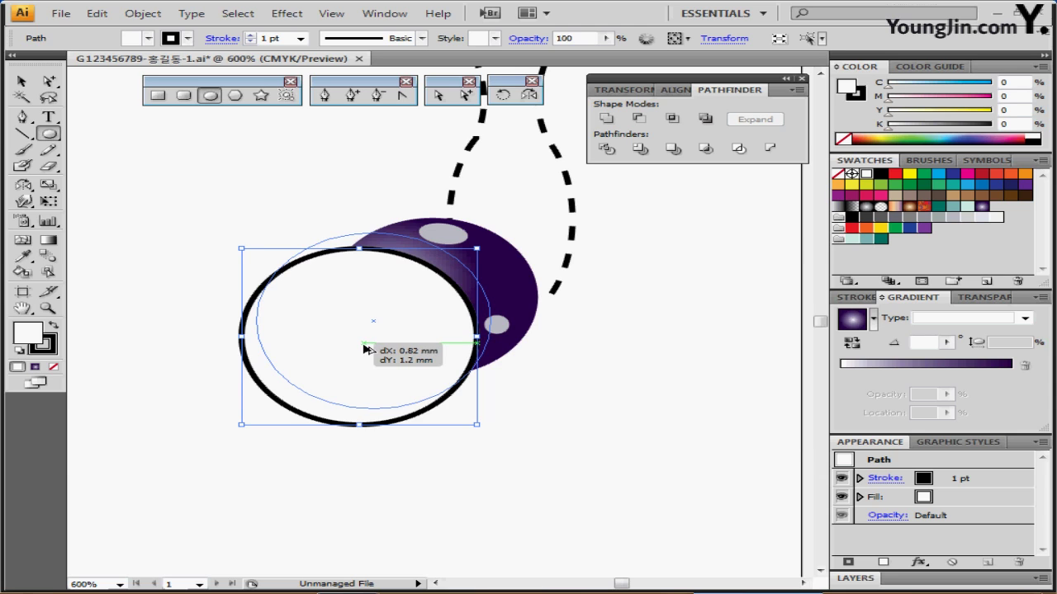
drag(366, 350, 366, 350)
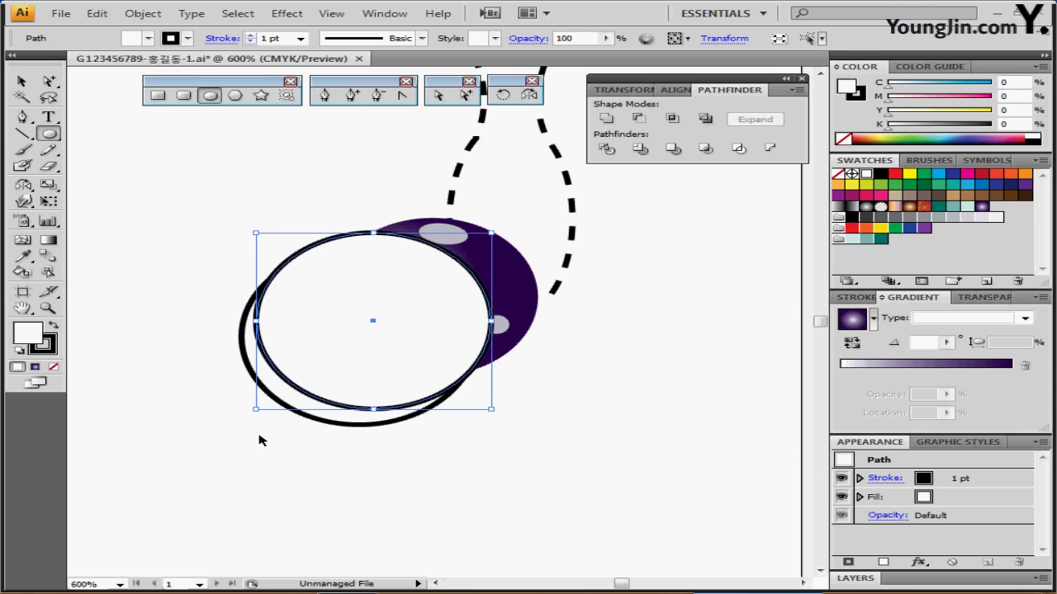
drag(259, 440, 316, 383)
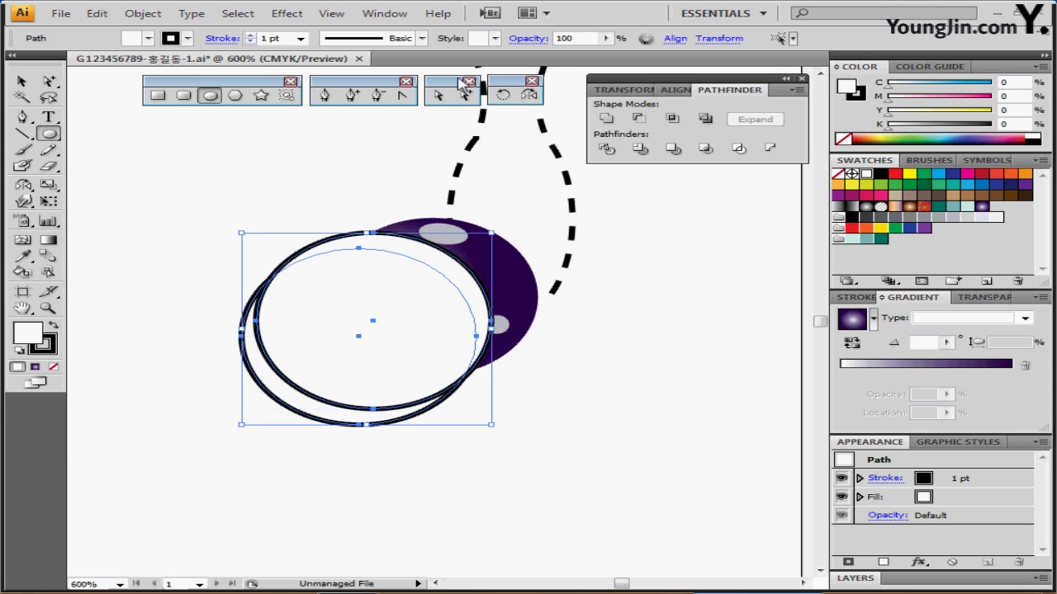
key(ctrl+shift+b)
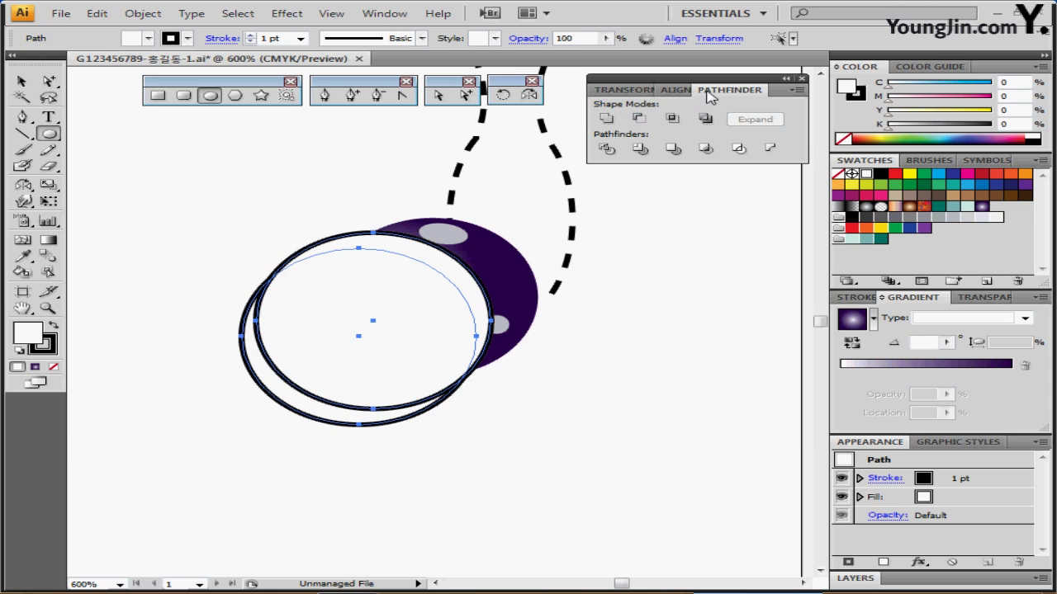
click(642, 121)
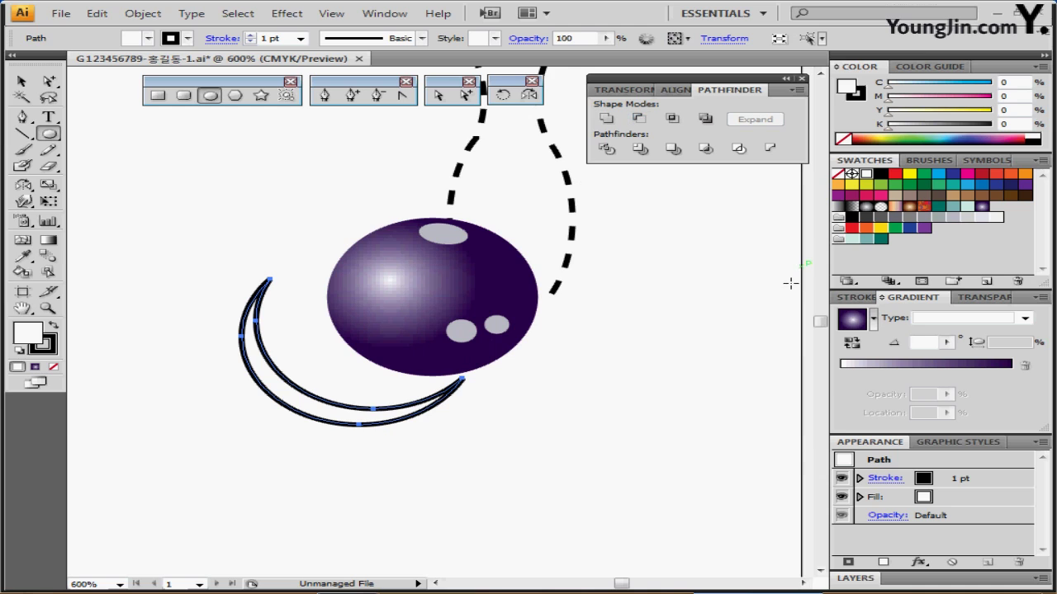
Remove the crescent's stroke, fill it with 30% black and deselect it
click(861, 97)
click(843, 138)
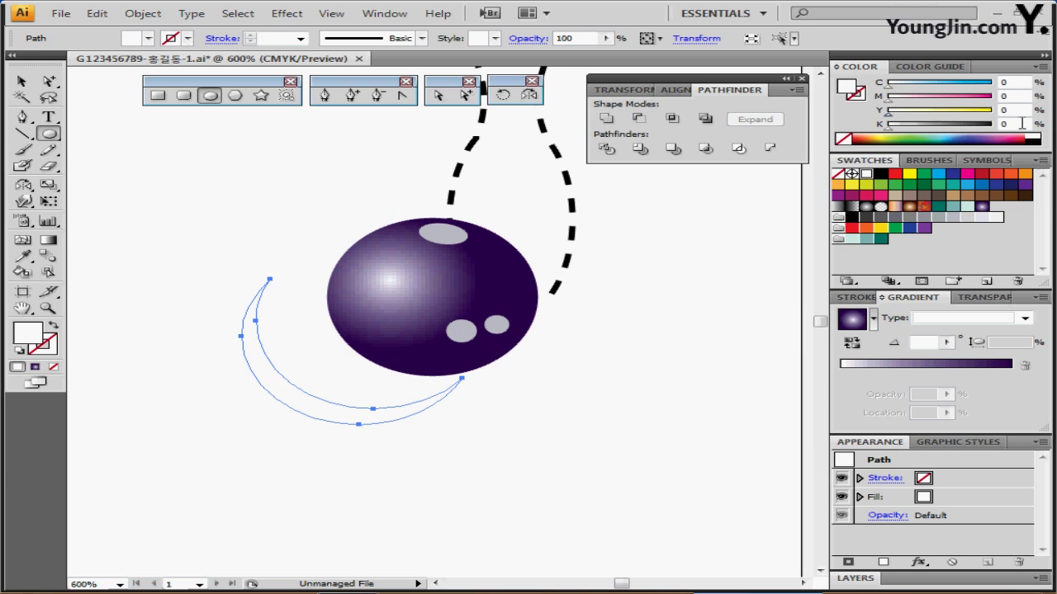
text(30)
key(Return)
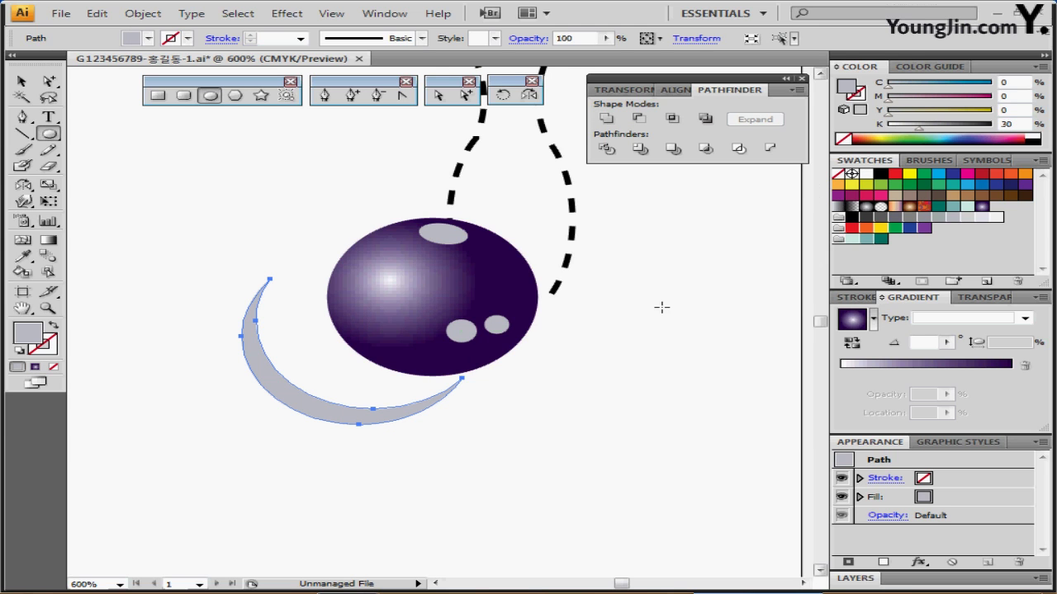
key(ctrl)
ctrl+click(305, 458)
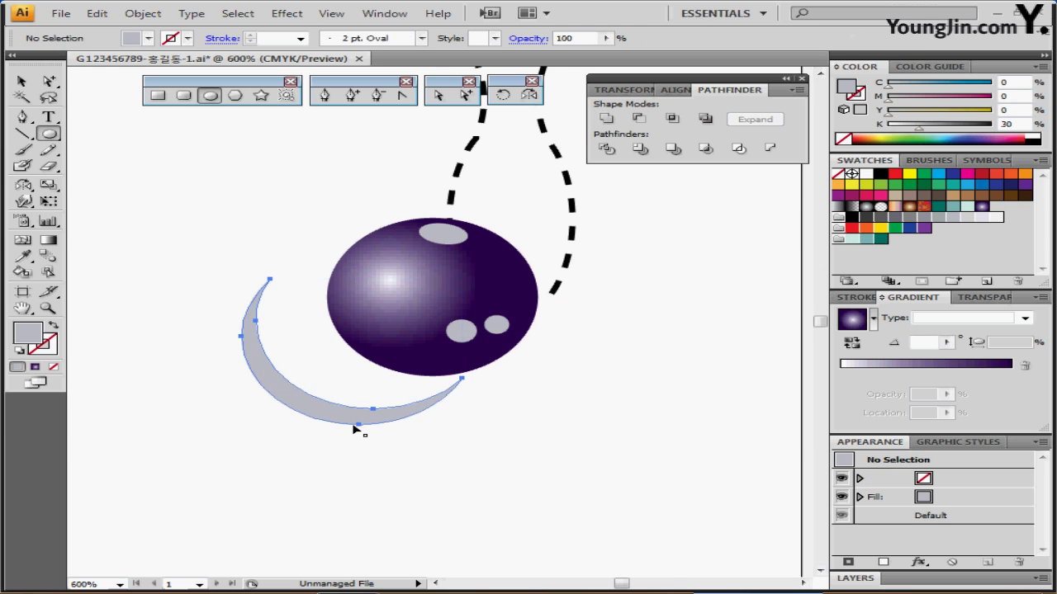
Scale the crescent down slightly and rotate it a little clockwise beside the ball
ctrl+click(351, 421)
mouse_move(460, 433)
mouse_down()
mouse_move(438, 417)
mouse_move(448, 421)
mouse_up()
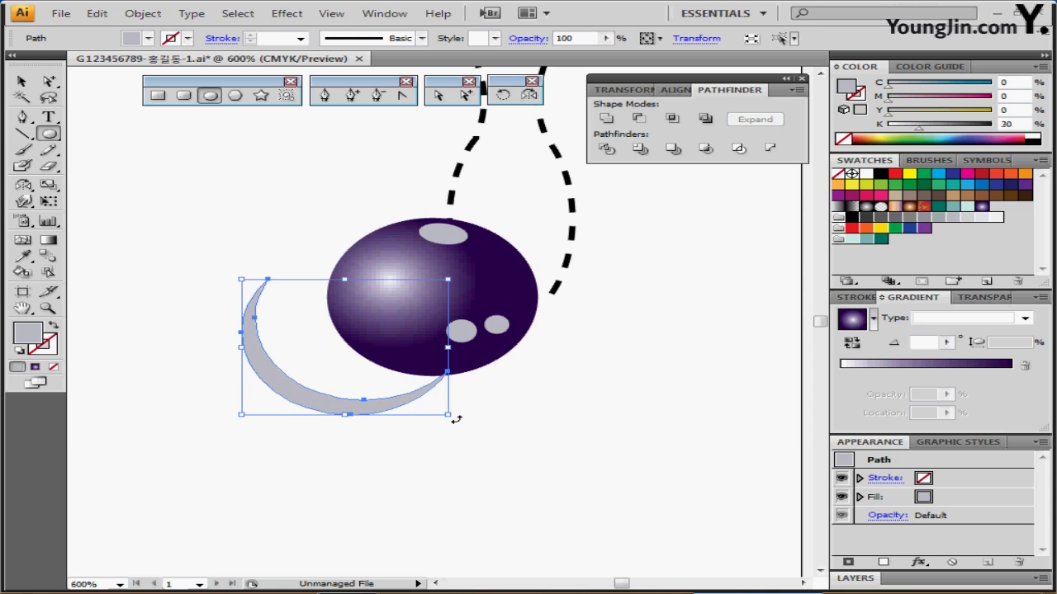
drag(455, 420, 432, 434)
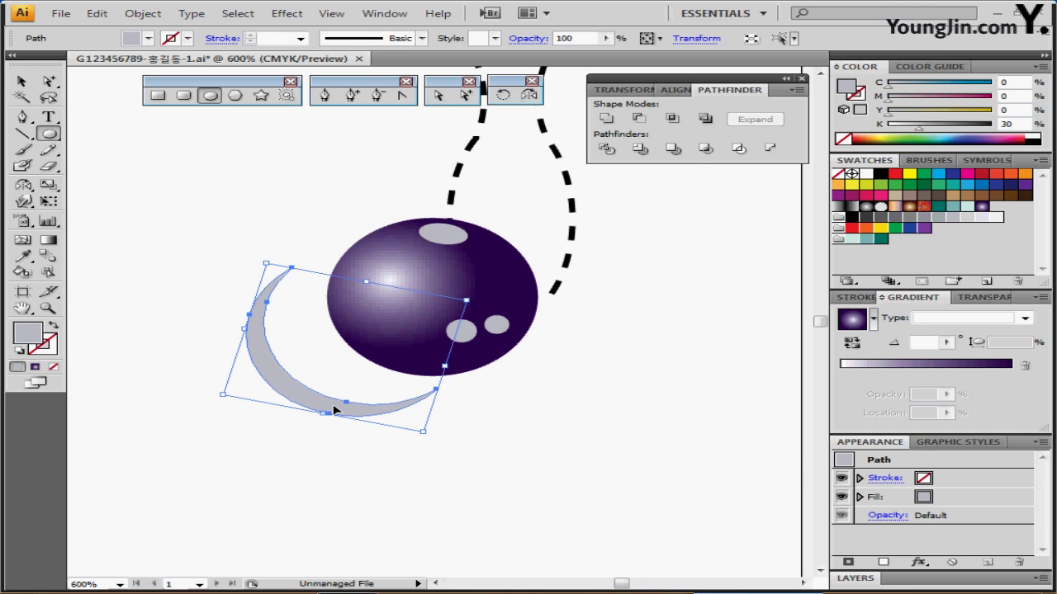
Duplicate the crescent up and to the right toward the ball, and fill the copy with 60% black
drag(337, 407, 374, 389)
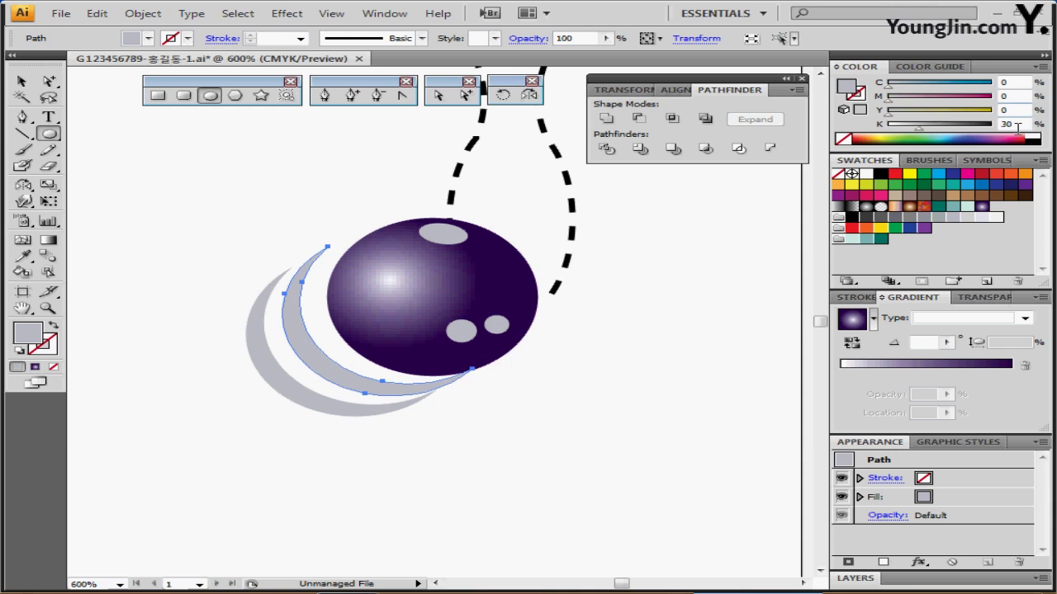
double_click(1017, 125)
text(60)
key(Return)
key(ctrl)
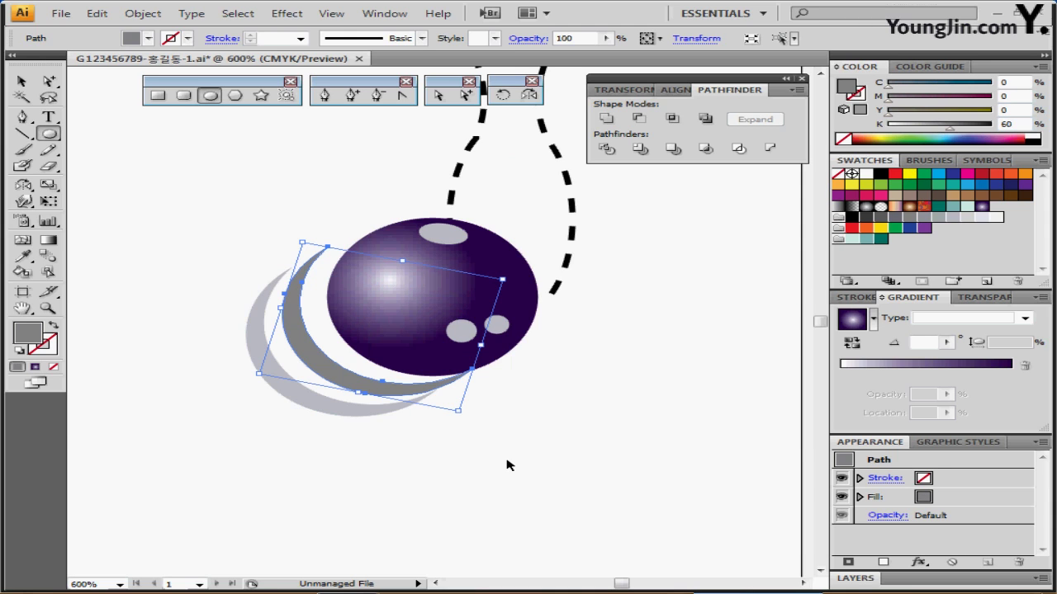
Rotate both crescents together slightly clockwise beside the ball and deselect them
click(333, 442)
drag(332, 464, 246, 357)
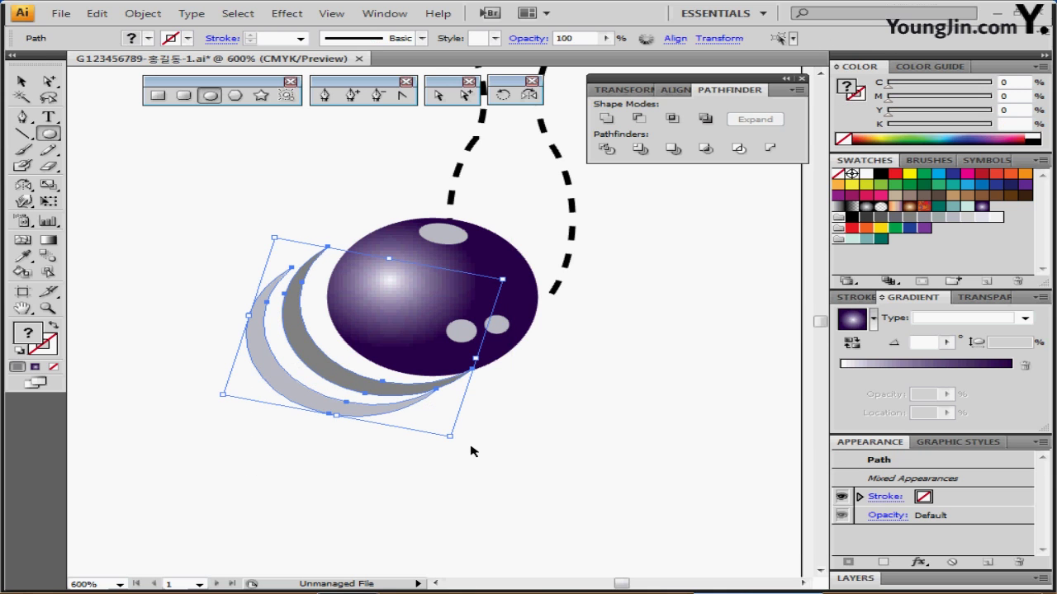
drag(450, 437, 450, 447)
click(474, 479)
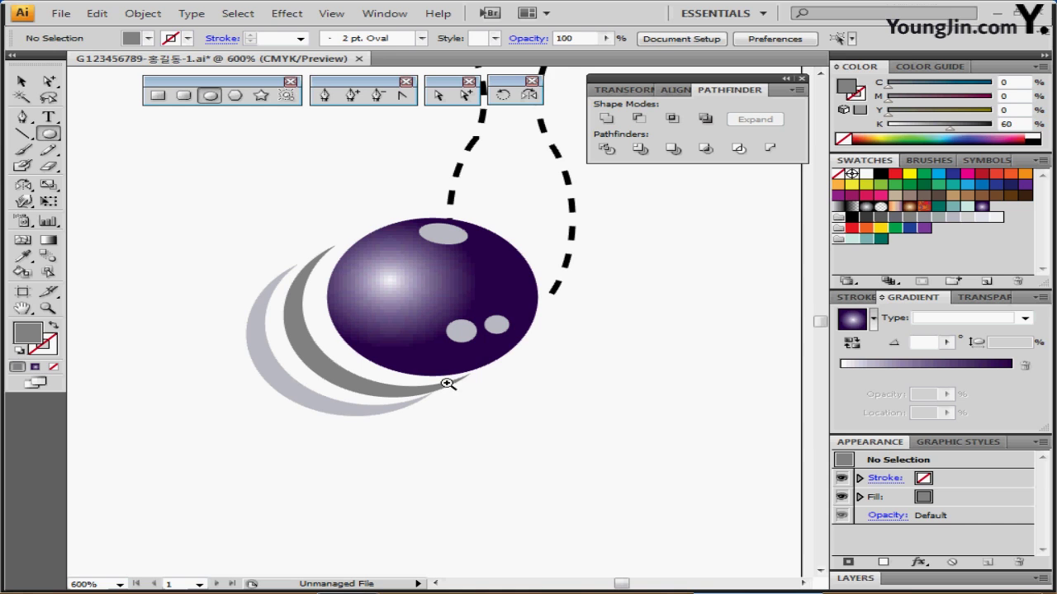
With the Pen tool, draw a rising S-shaped curve below the ball, with no fill and a 1 pt black stroke
ctrl+alt+click(435, 336)
drag(405, 364, 573, 305)
ctrl+alt+click(574, 321)
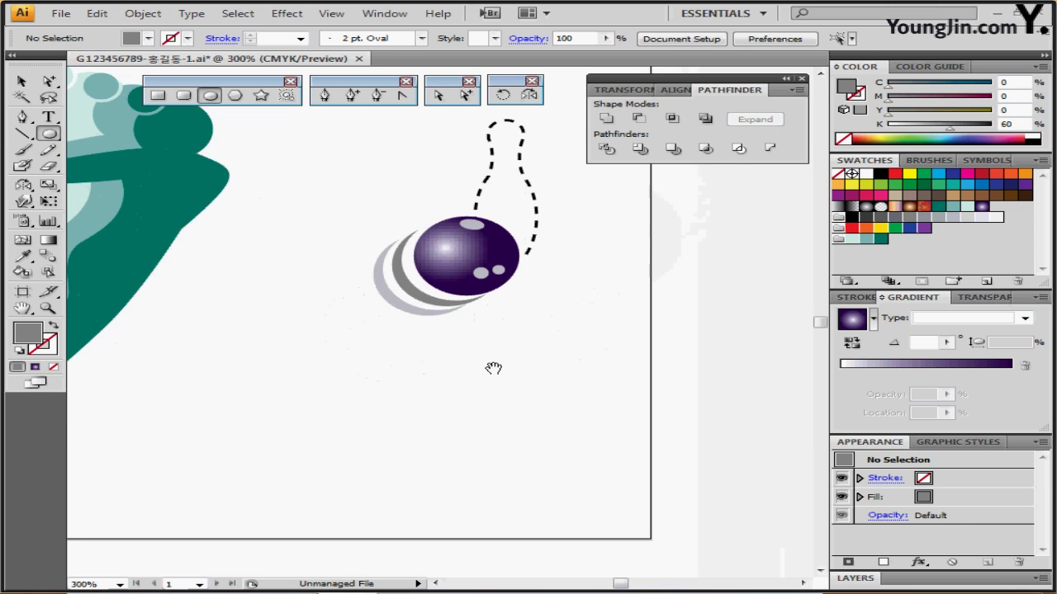
drag(493, 369, 602, 357)
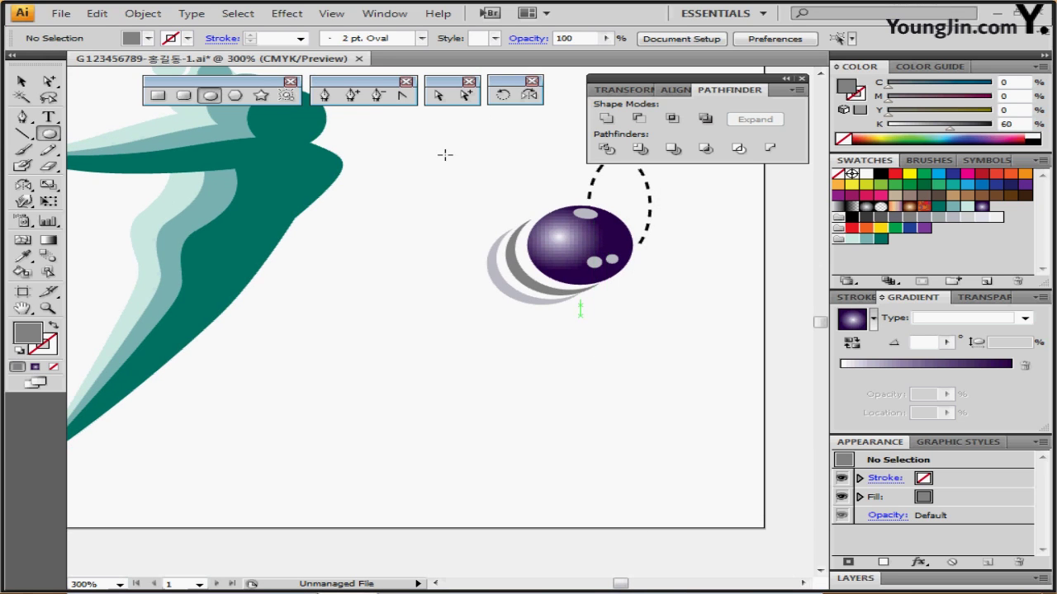
click(327, 97)
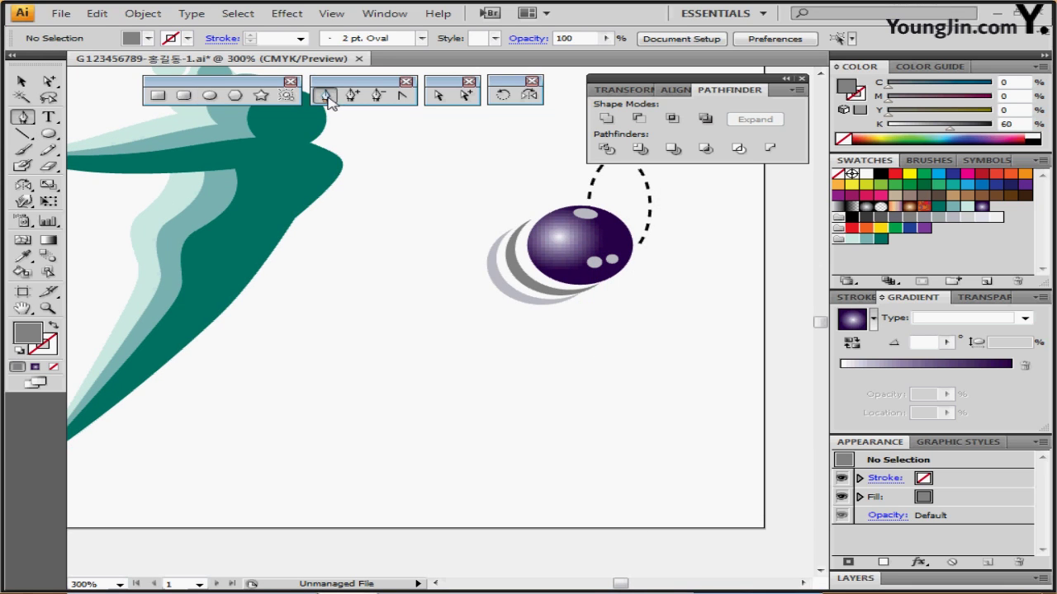
click(21, 350)
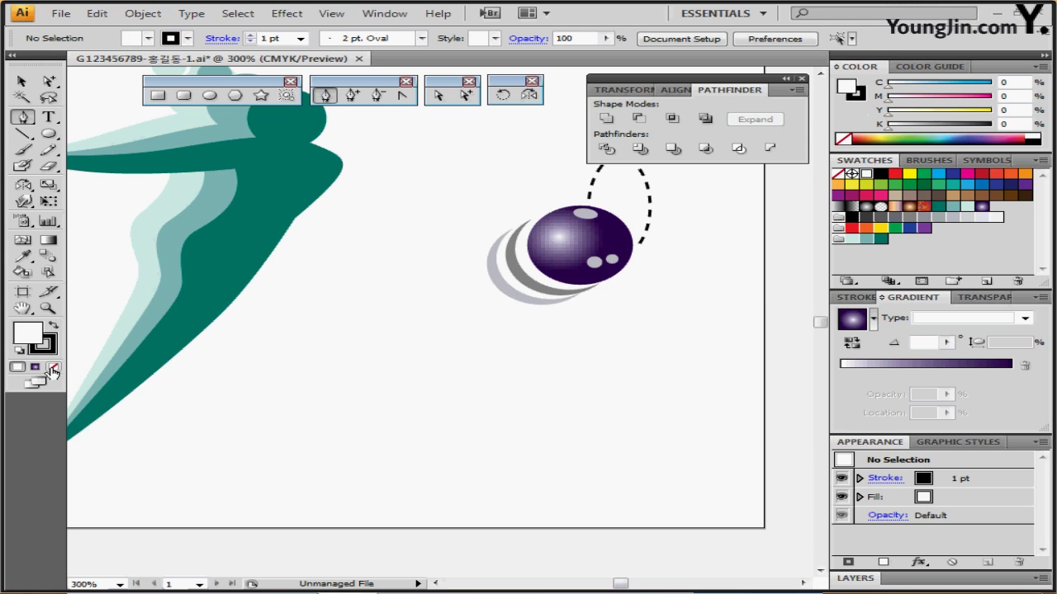
click(54, 367)
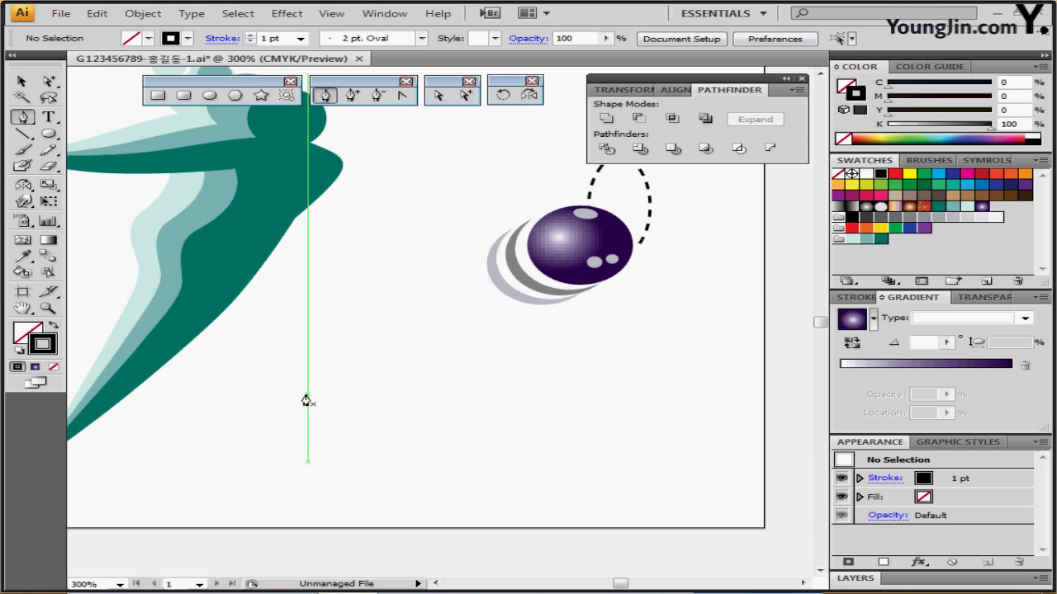
key(ctrl+a)
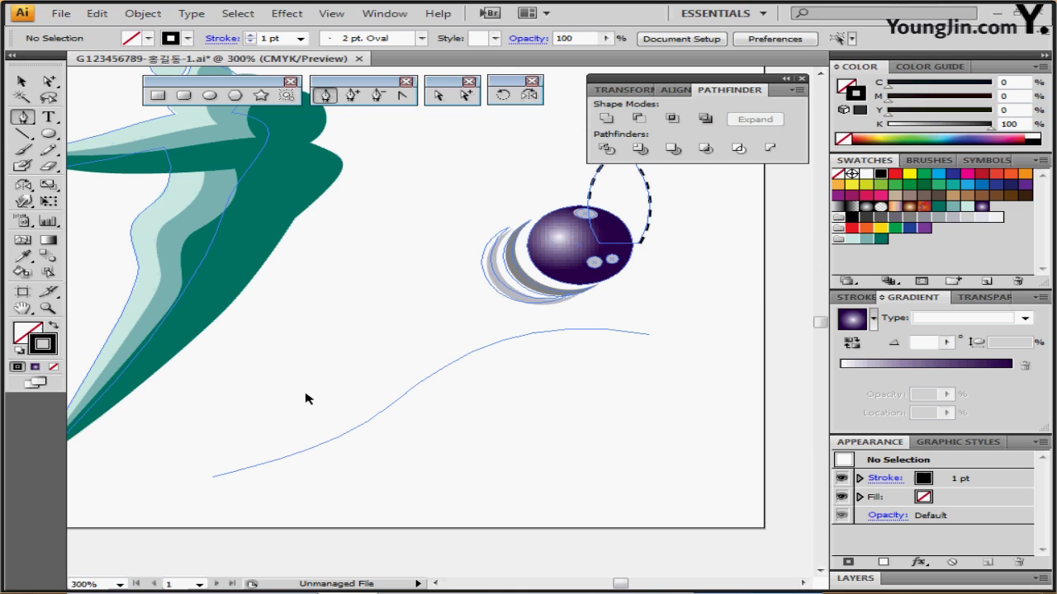
ctrl+click(213, 475)
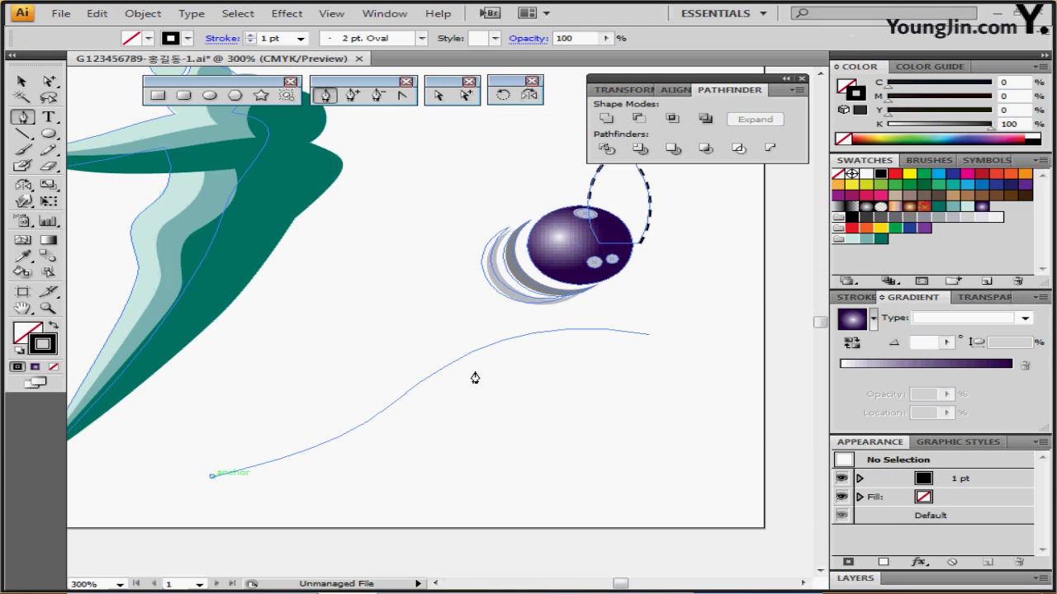
click(373, 417)
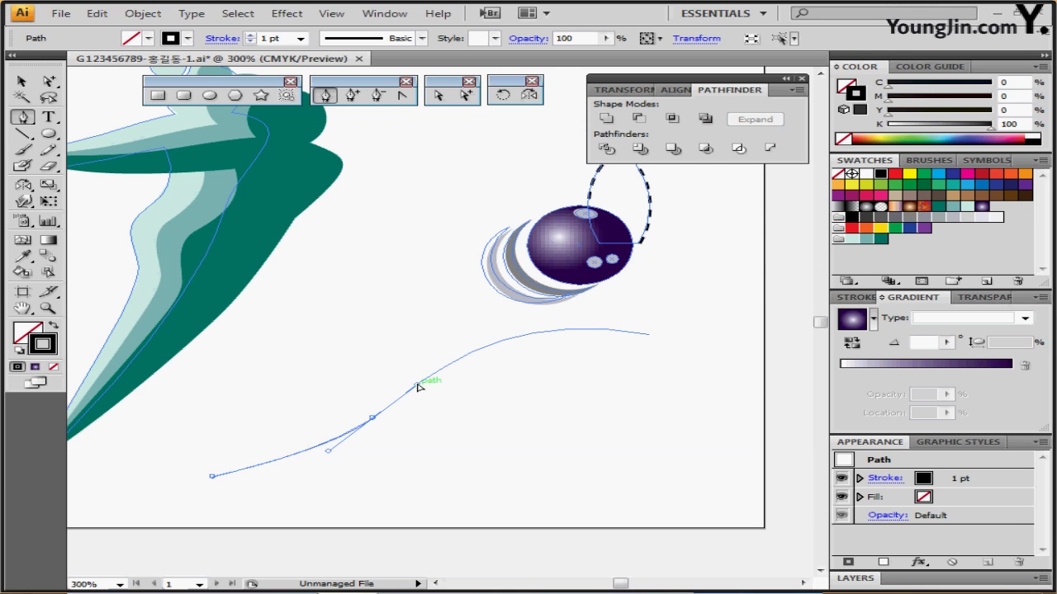
click(415, 386)
drag(648, 340, 799, 366)
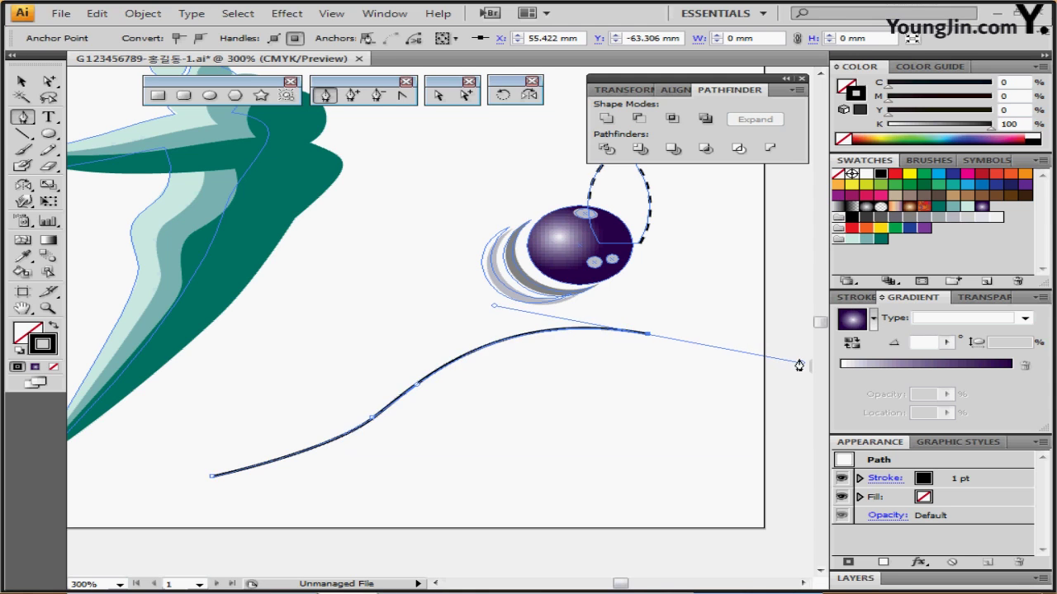
key(ctrl)
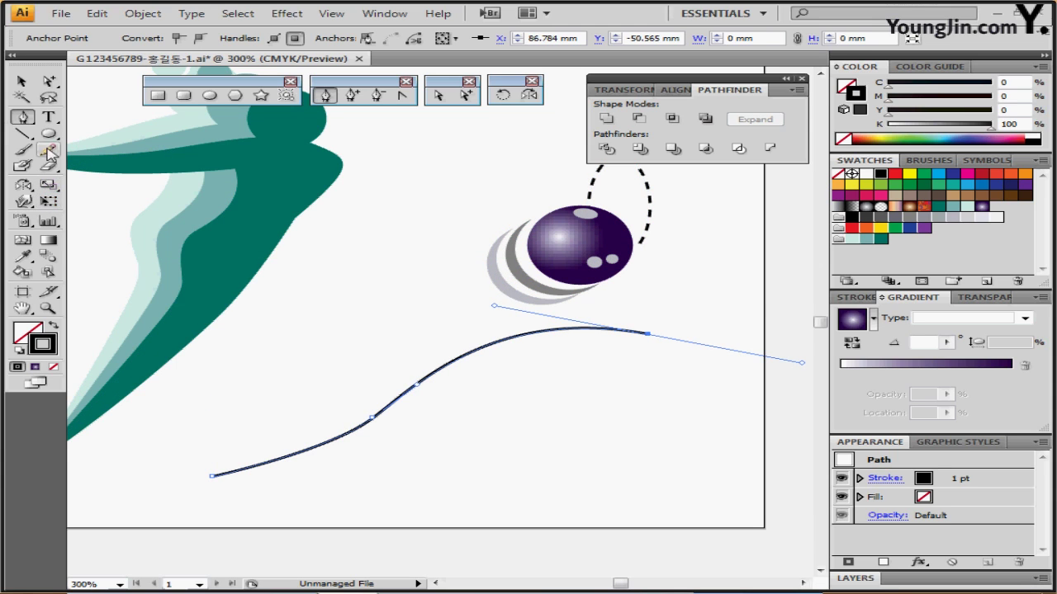
Place the text "Sports Wear Design" along the curve in Arial Regular 10 pt
click(51, 120)
click(51, 120)
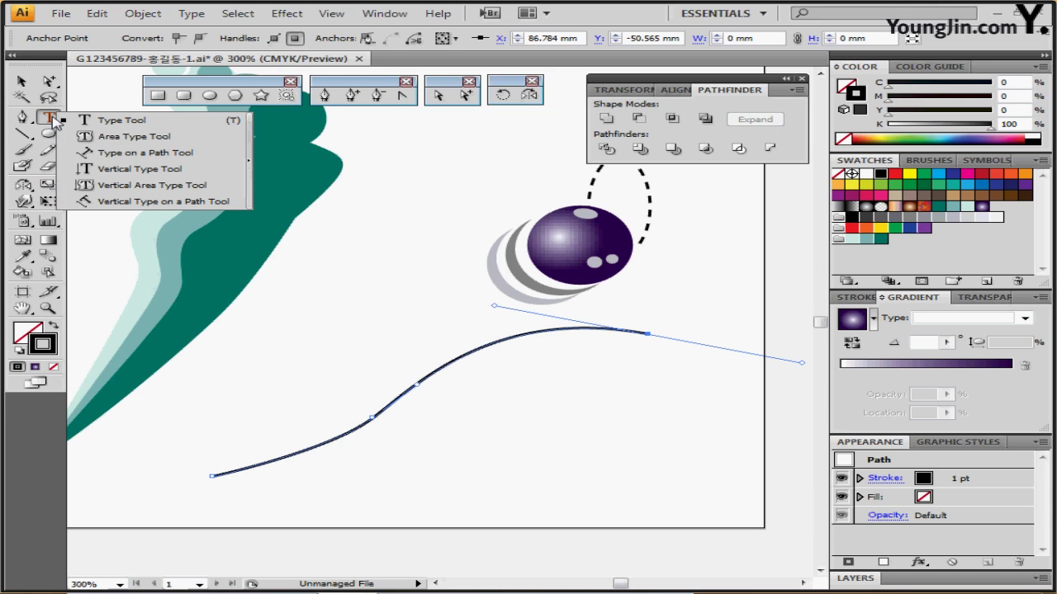
click(140, 120)
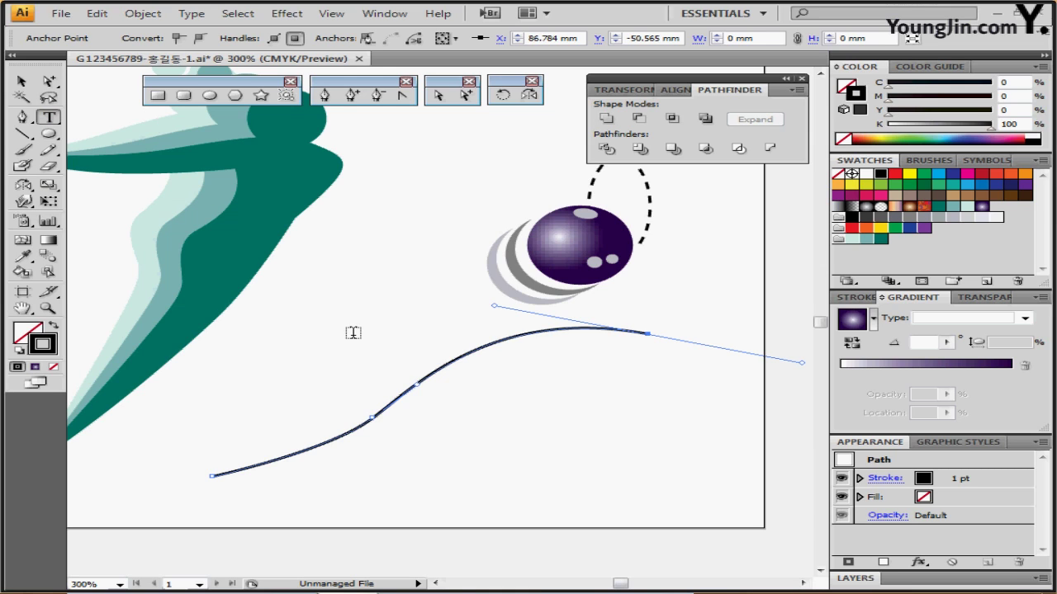
click(231, 472)
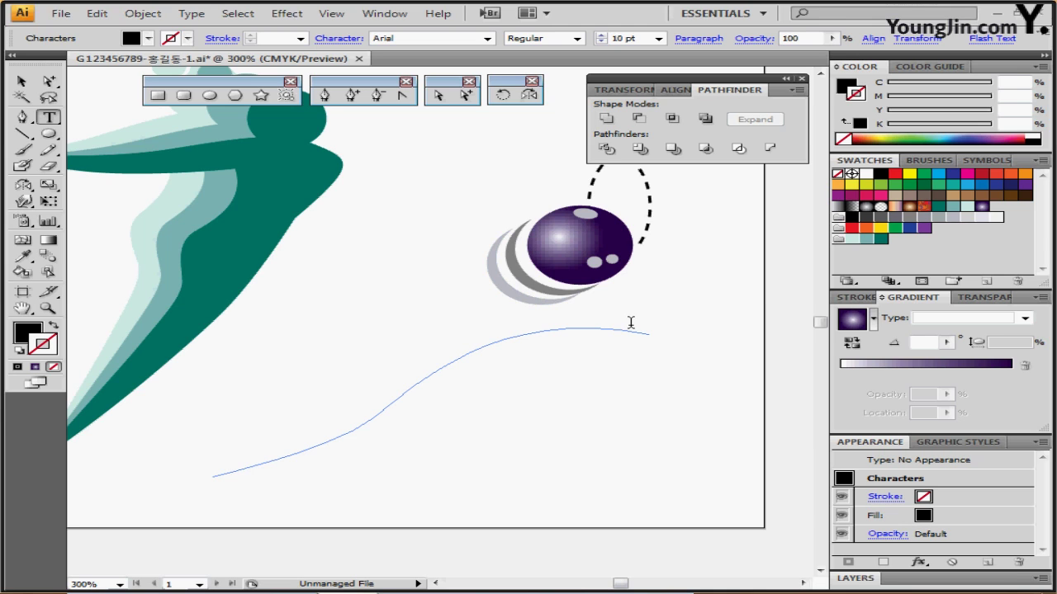
key(ctrl)
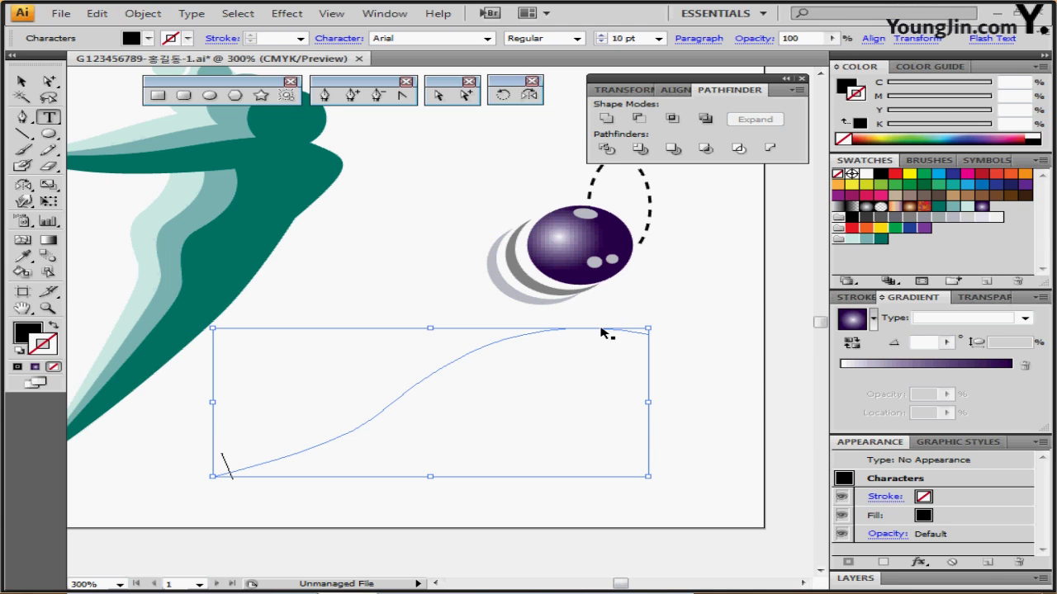
ctrl+click(599, 336)
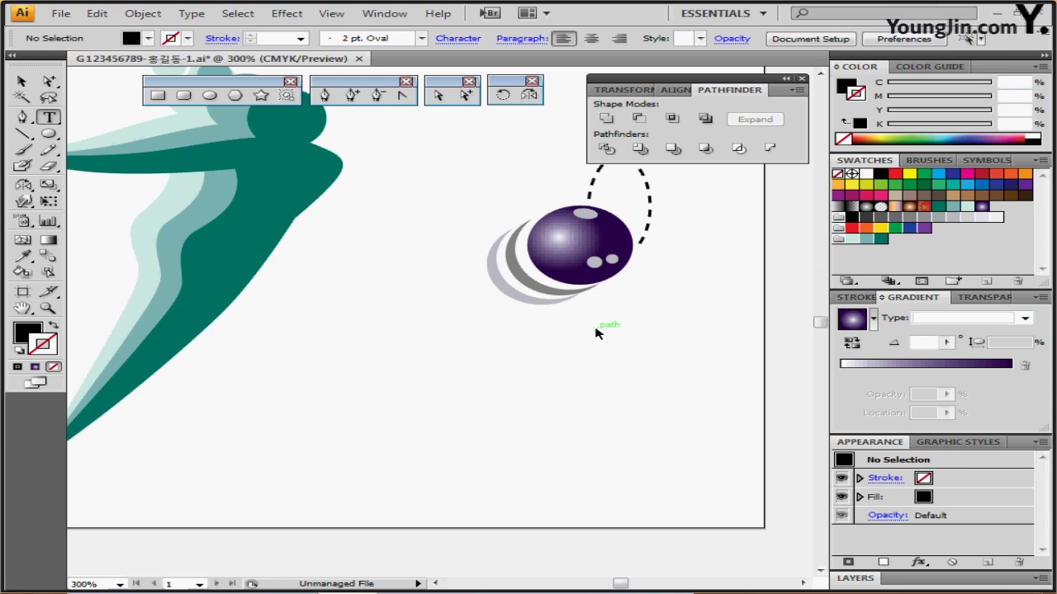
key(ctrl+z)
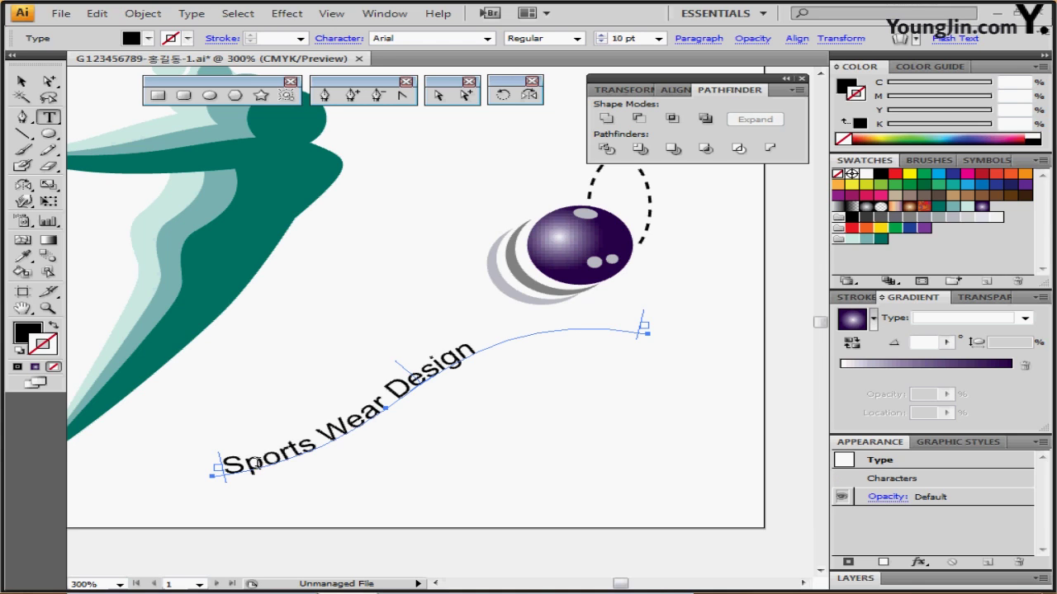
Set the font size of the word "Wear" in the curved text to 15 pt
key(ctrl+t)
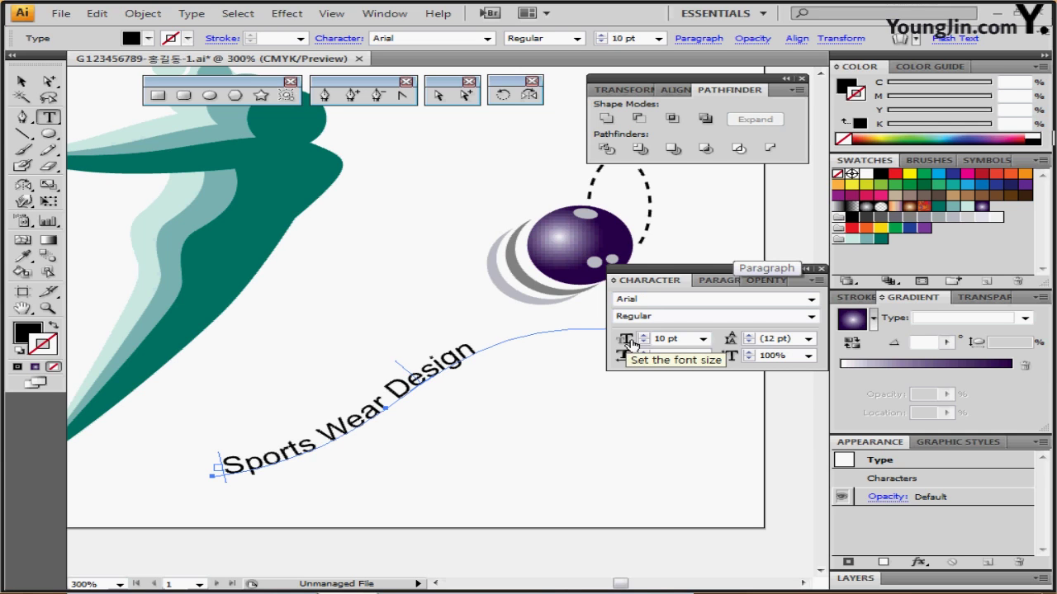
click(844, 85)
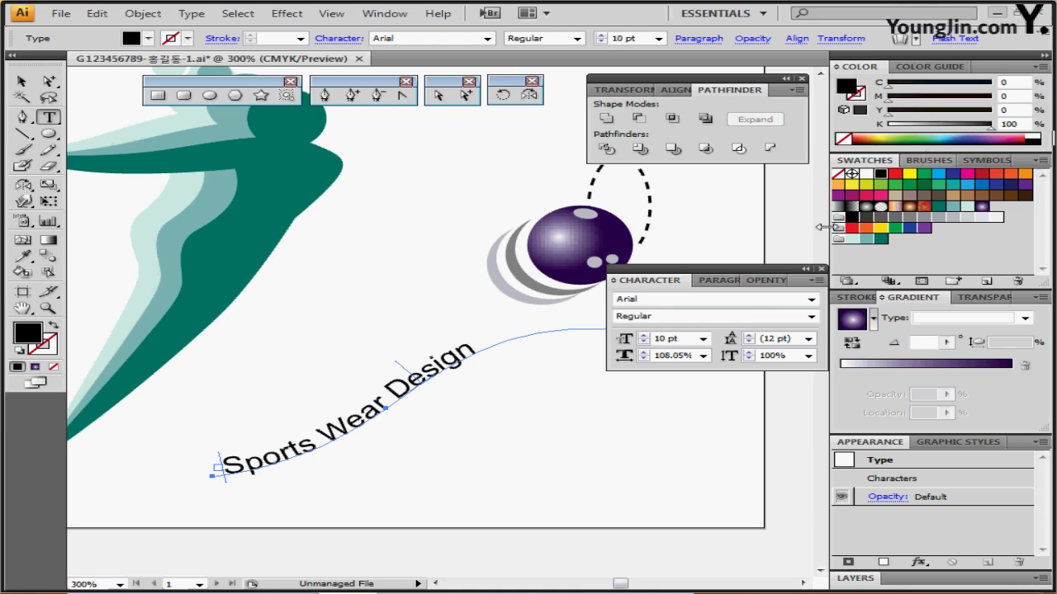
drag(768, 280, 766, 253)
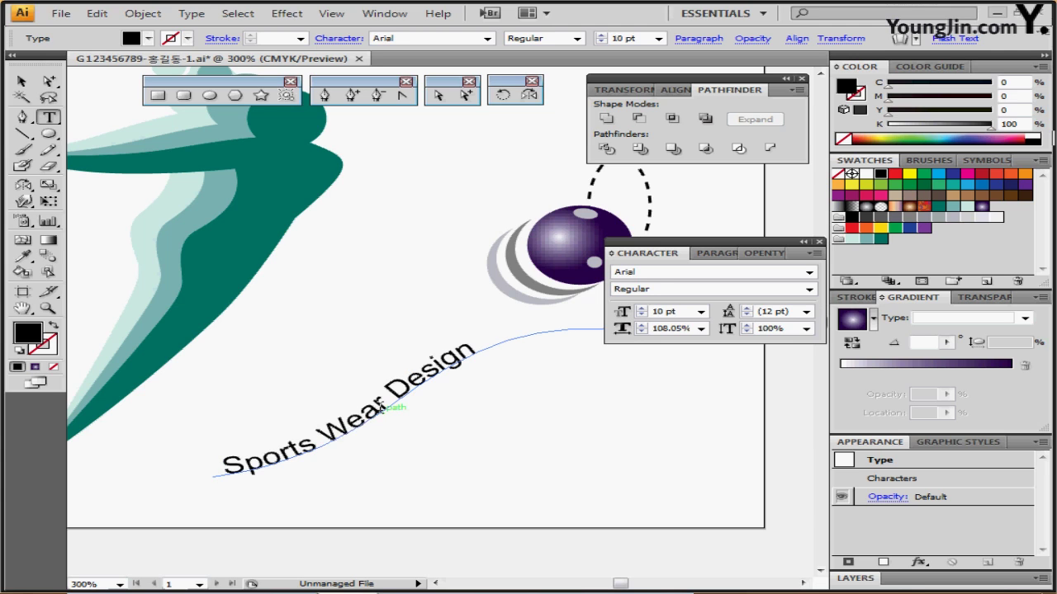
double_click(379, 406)
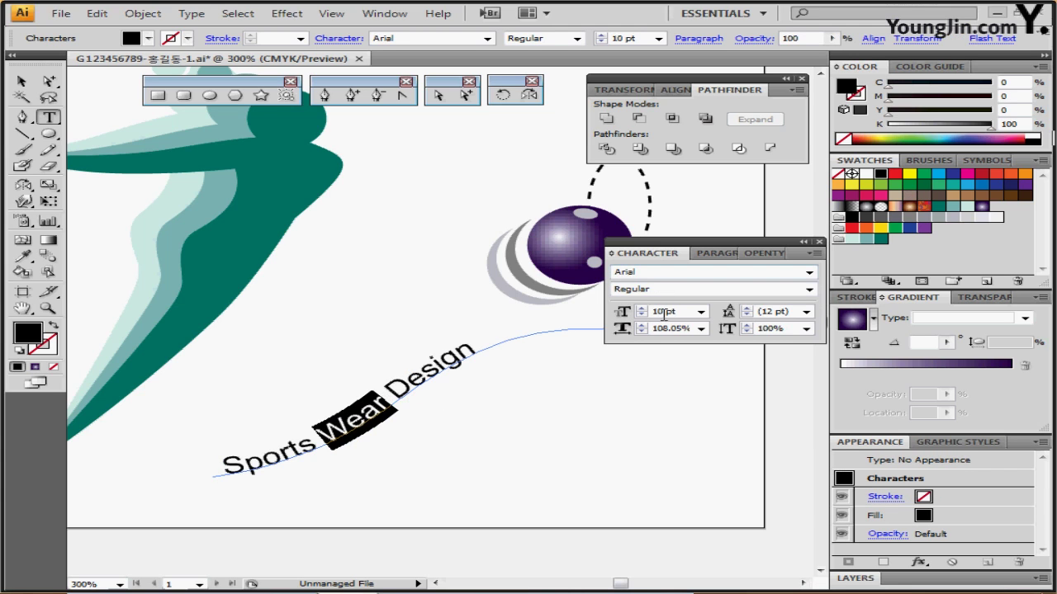
click(700, 311)
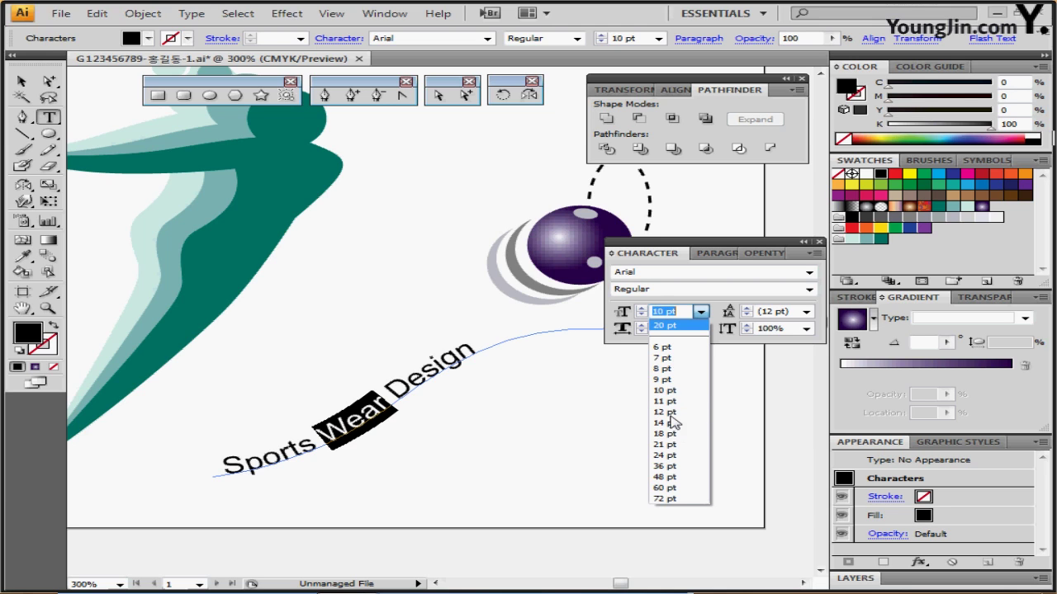
click(667, 426)
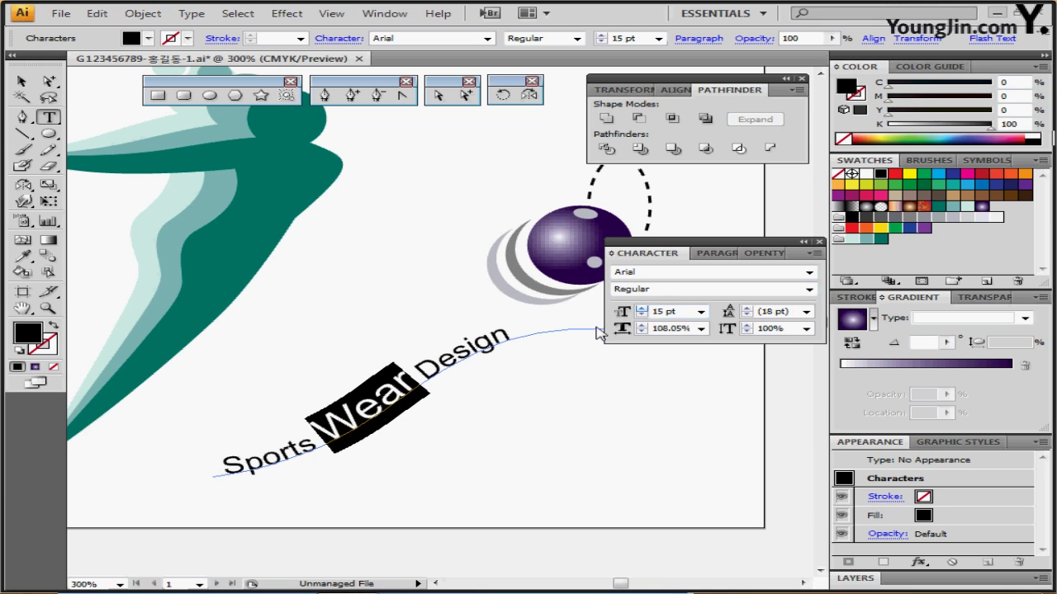
Set the font size of the word "Sports" to 20 pt and finish editing the text
click(321, 443)
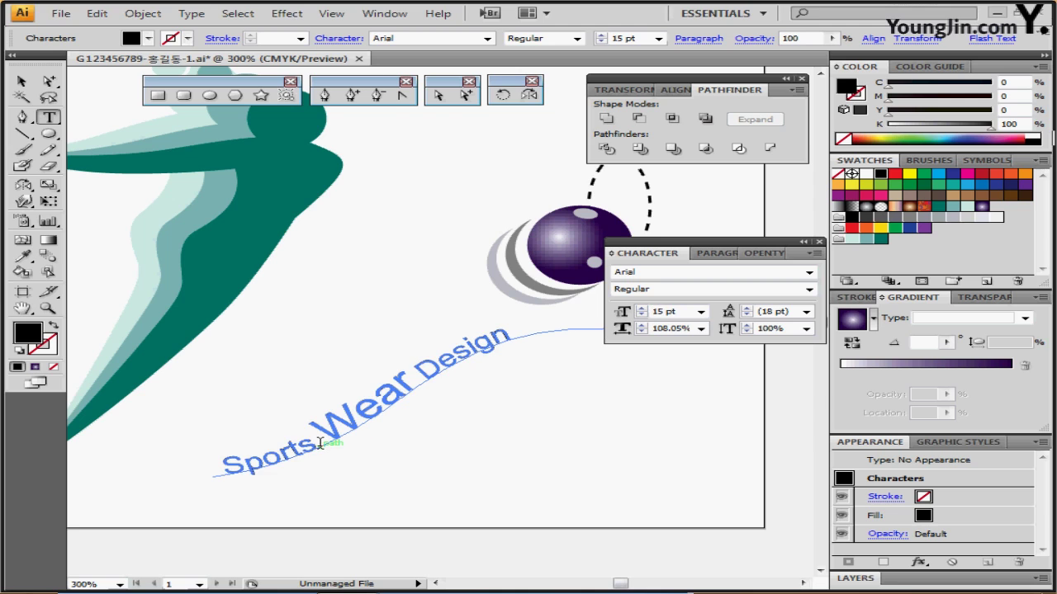
double_click(320, 444)
drag(654, 312, 680, 312)
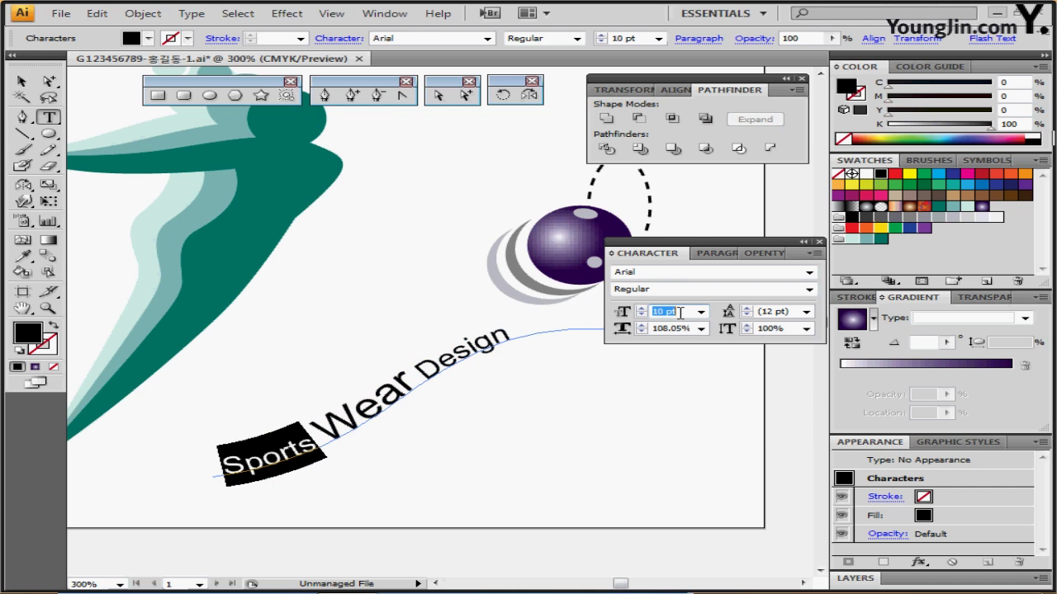
text(20)
key(Return)
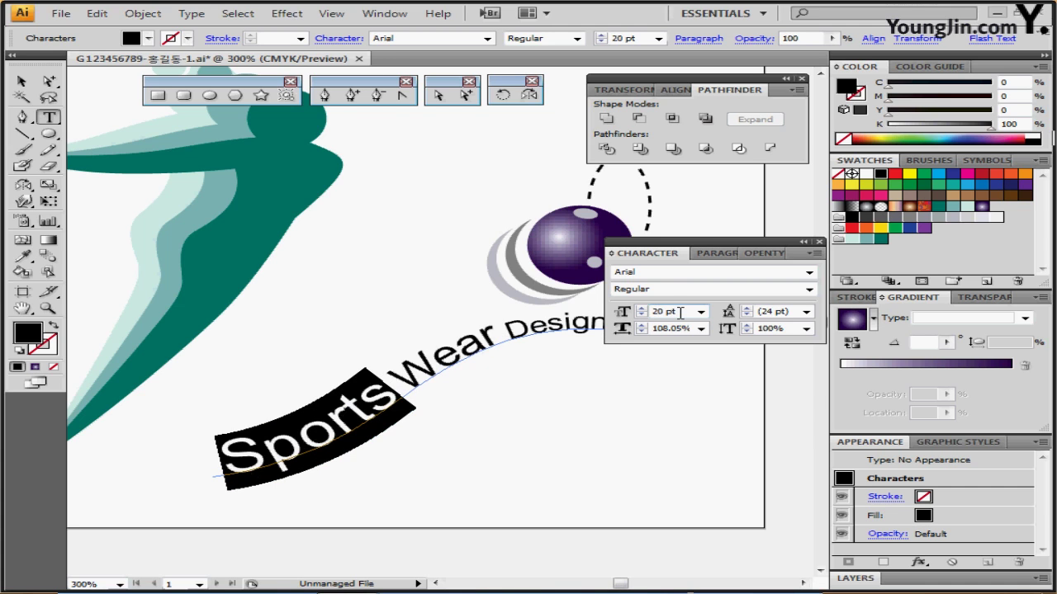
click(803, 241)
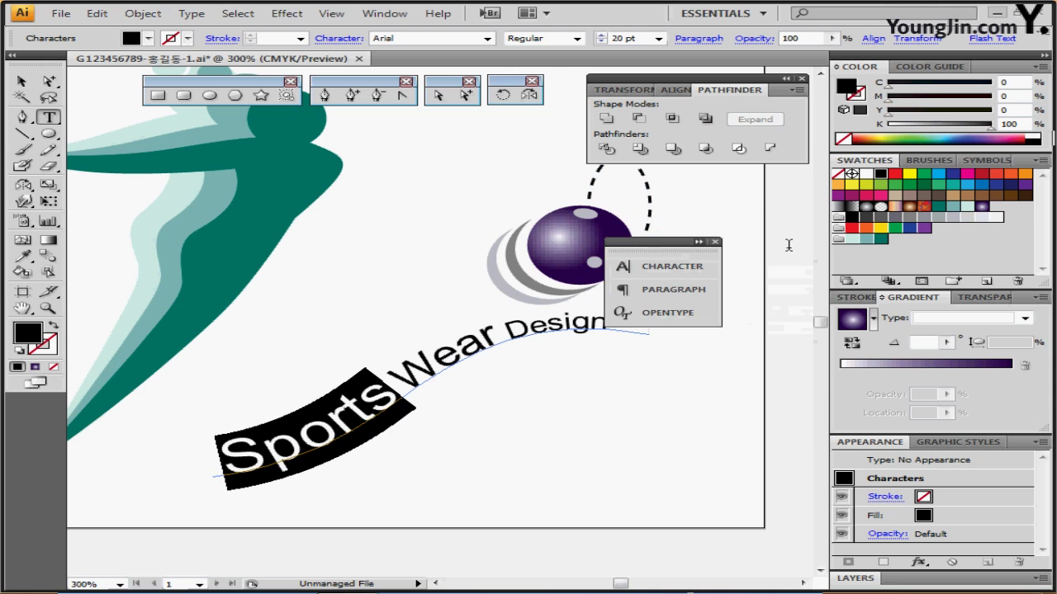
click(715, 242)
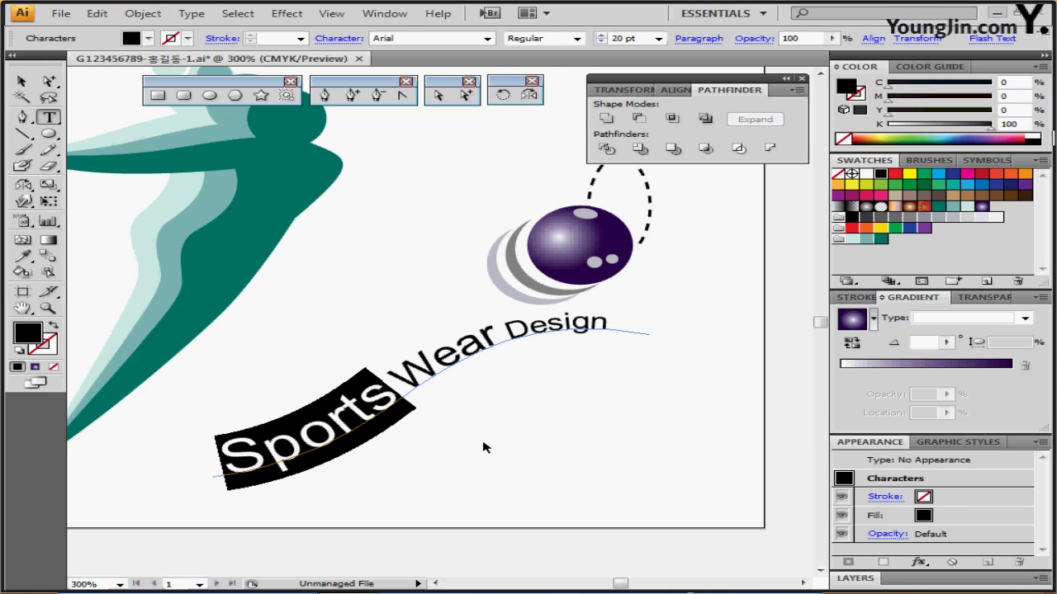
key(Escape)
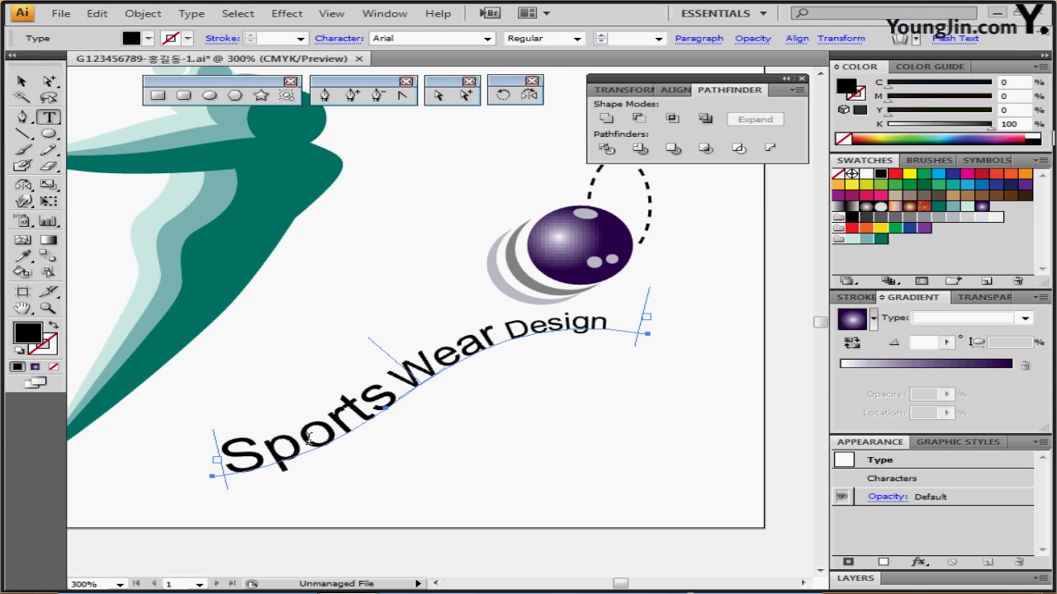
Shift the start of the curved text slightly forward along its path and deselect it
key(ctrl)
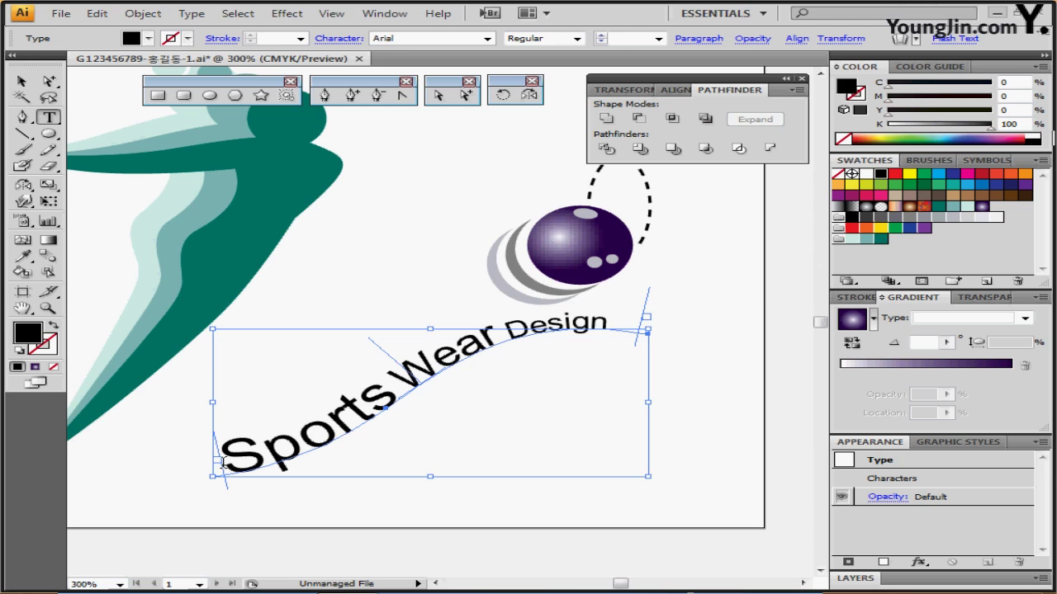
key(ctrl)
drag(225, 467, 246, 452)
ctrl+click(437, 300)
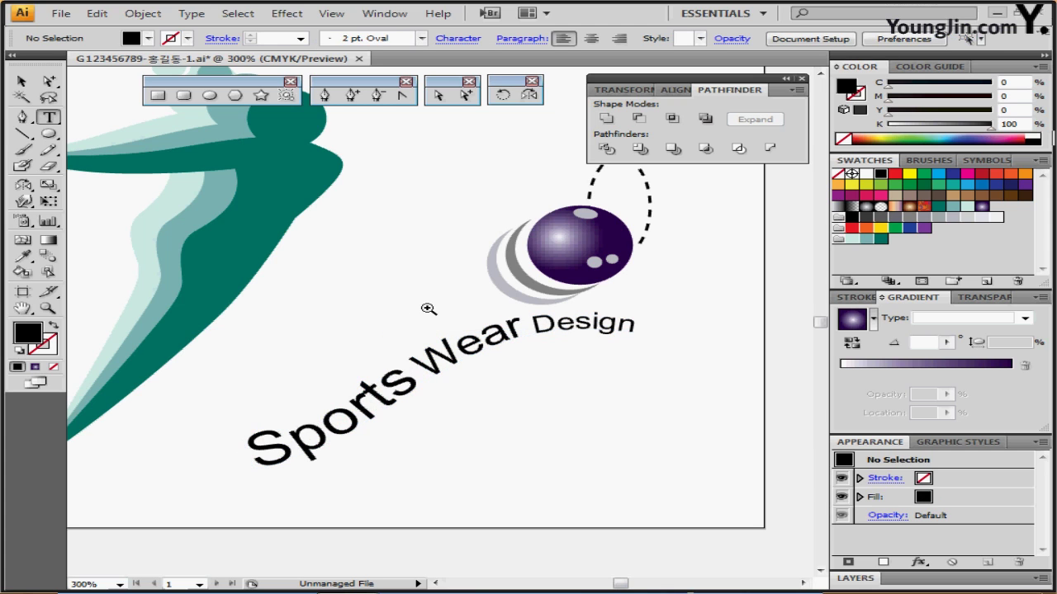
ctrl+alt+click(420, 311)
drag(415, 290, 411, 298)
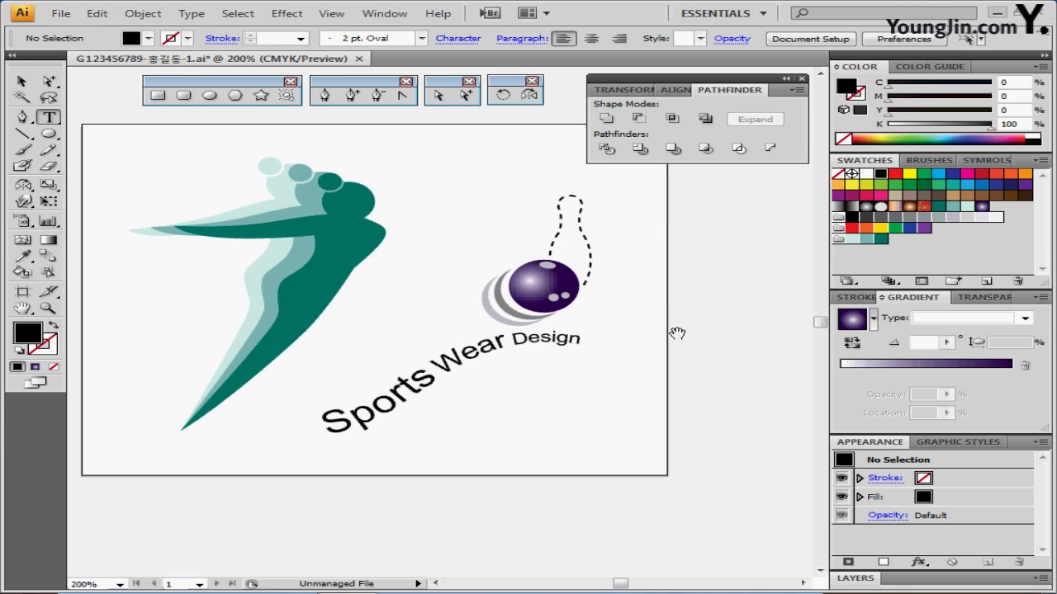